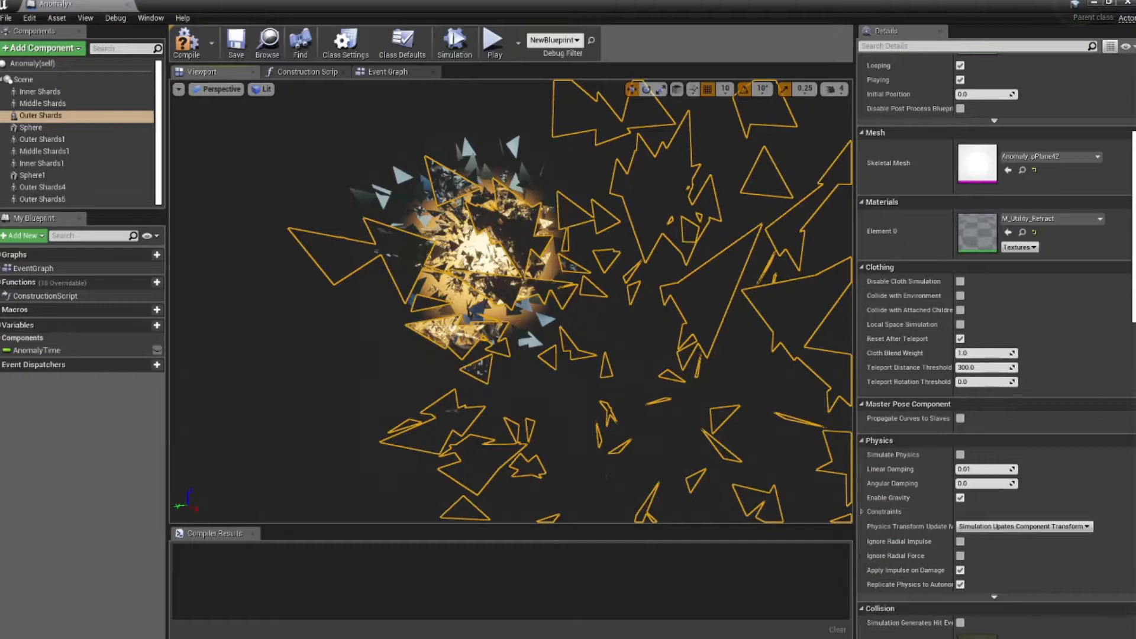
# Undo the last edit made around the Outer Shards component and cancel the pending autosave.
pyautogui.moveTo(510, 302); pyautogui.dragTo(668, 296, button='right')
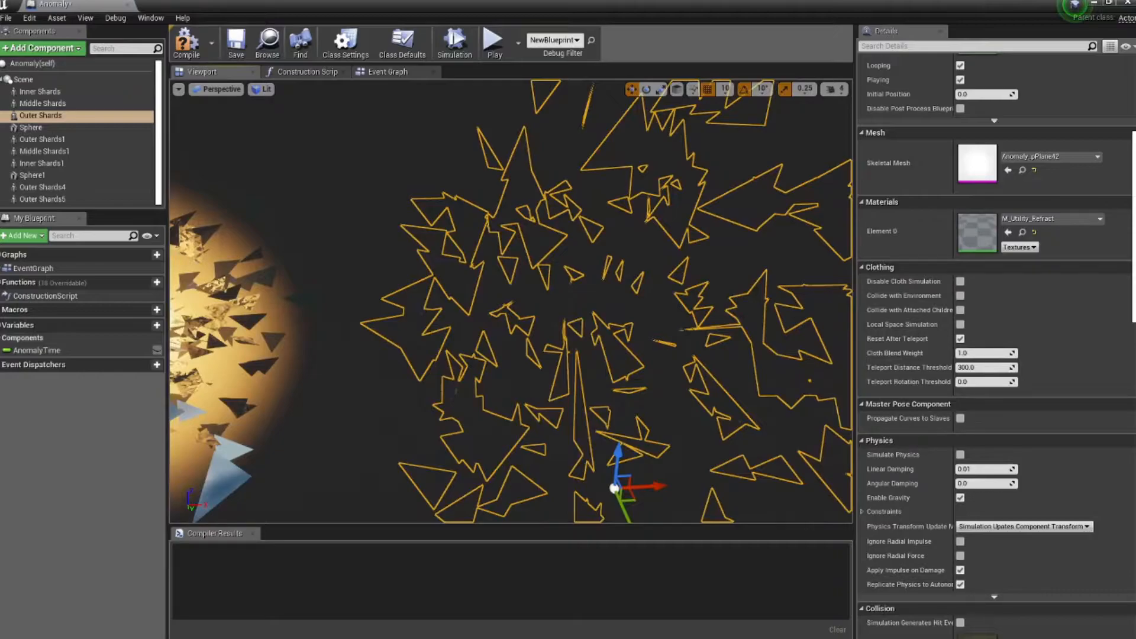
pyautogui.hotkey('ctrl', 'z')
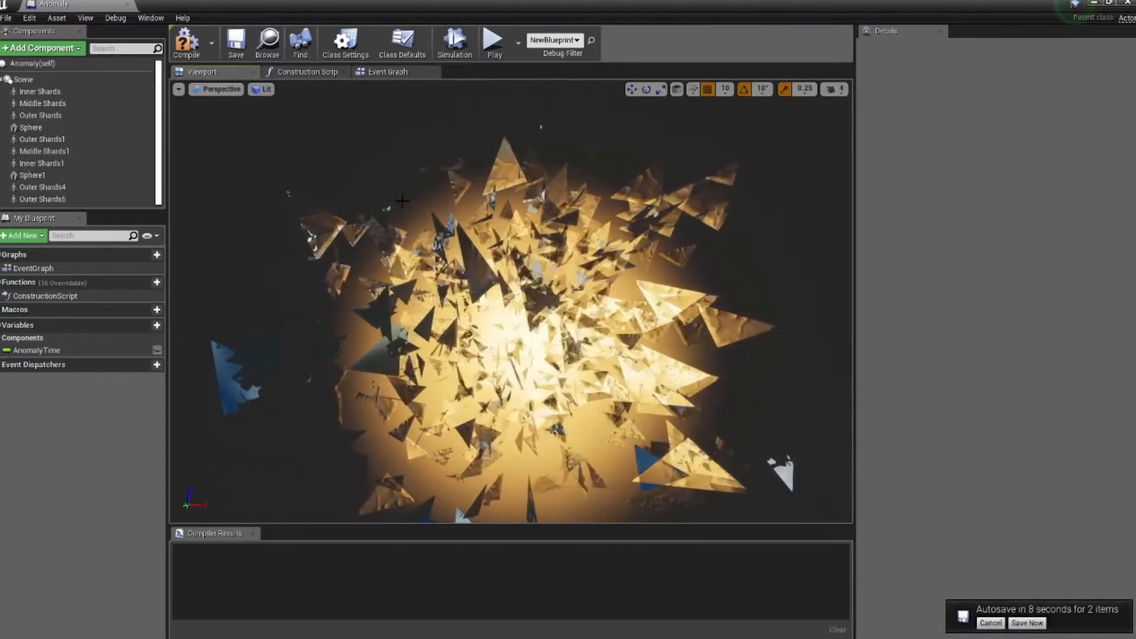
pyautogui.click(987, 623)
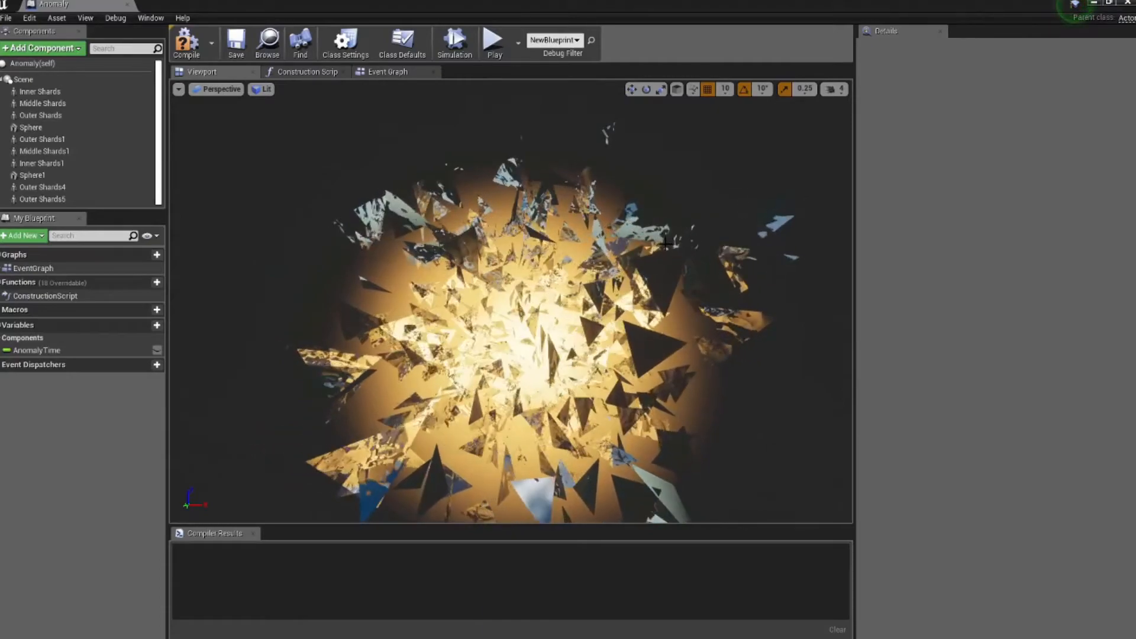
# Compare the Event Graph's BeginPlay and Play Animation logic with the anomaly's preview in the viewport.
pyautogui.click(378, 74)
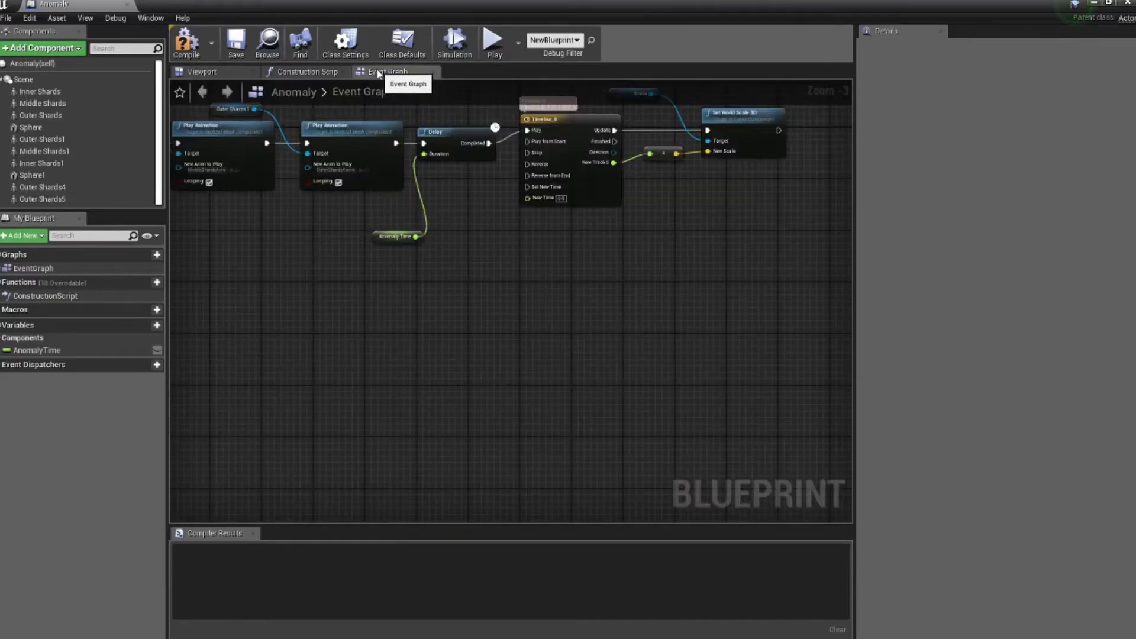
pyautogui.moveTo(243, 242); pyautogui.dragTo(852, 352, button='right')
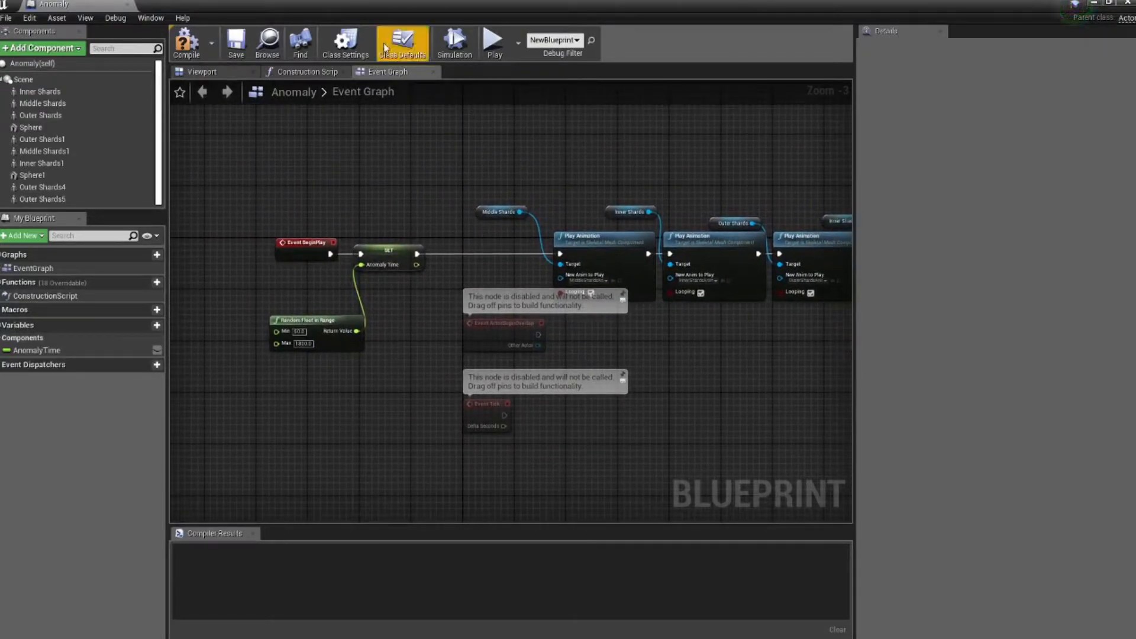
pyautogui.click(201, 72)
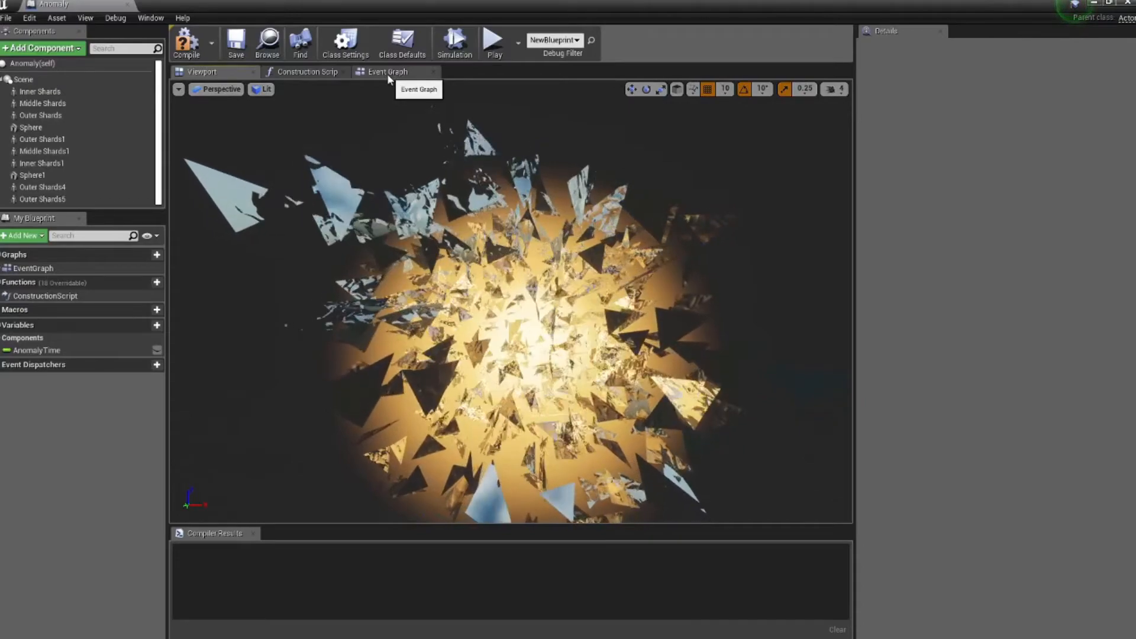
pyautogui.click(387, 74)
pyautogui.moveTo(728, 364); pyautogui.dragTo(689, 372, button='right')
pyautogui.click(236, 76)
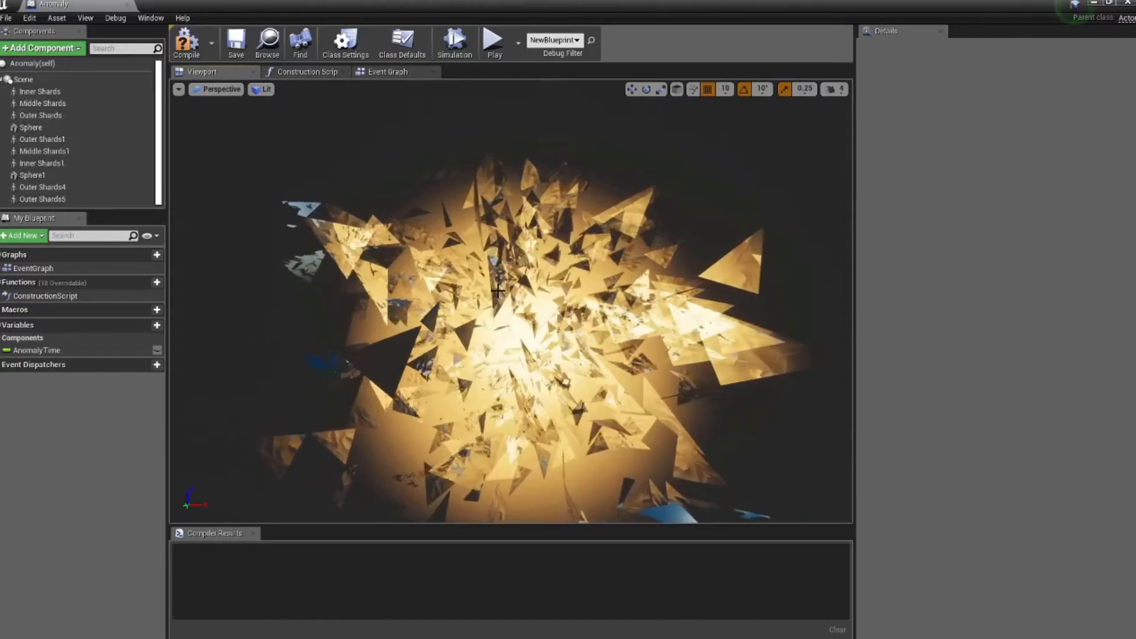
# Examine the static mesh and material settings of the Sphere and Sphere1 components.
pyautogui.click(59, 127)
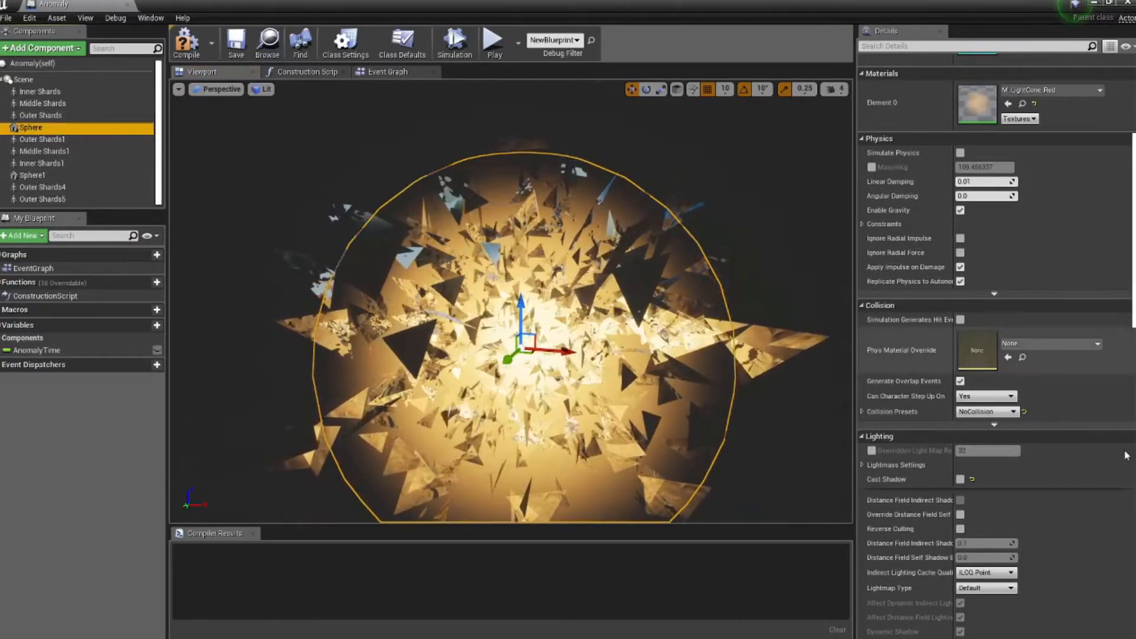
pyautogui.scroll(3, 1098, 372)
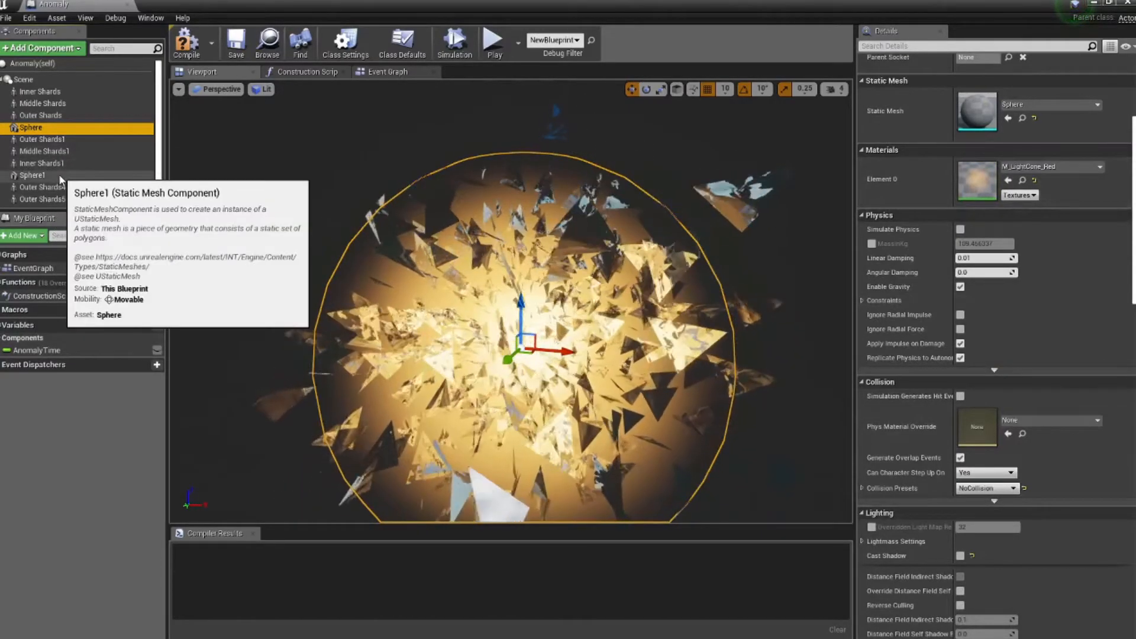
pyautogui.click(59, 175)
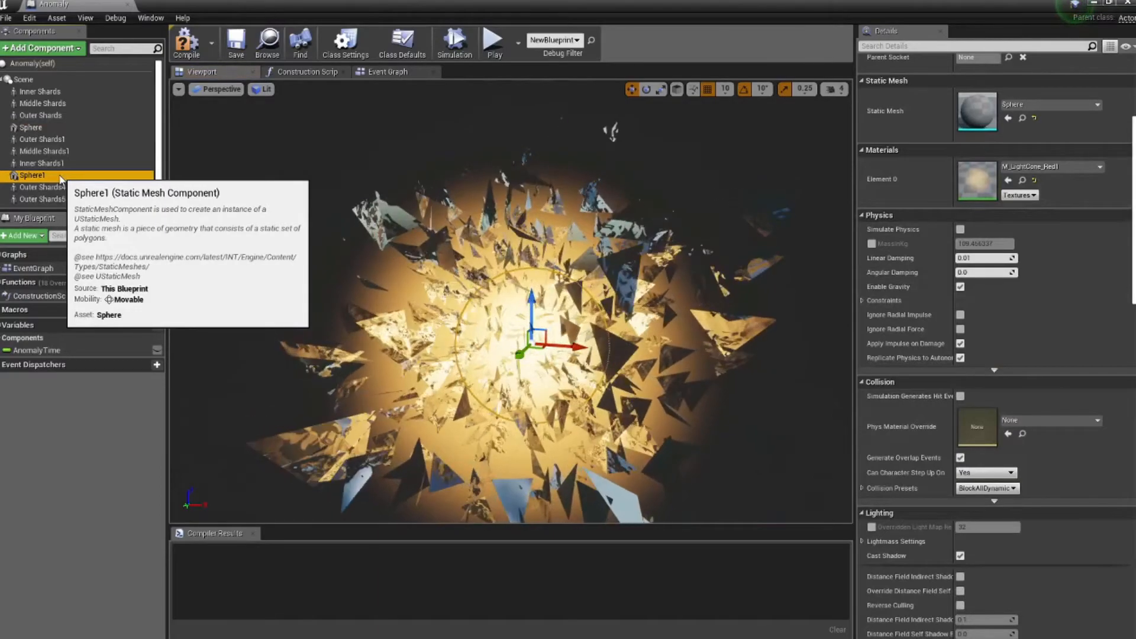
pyautogui.click(32, 127)
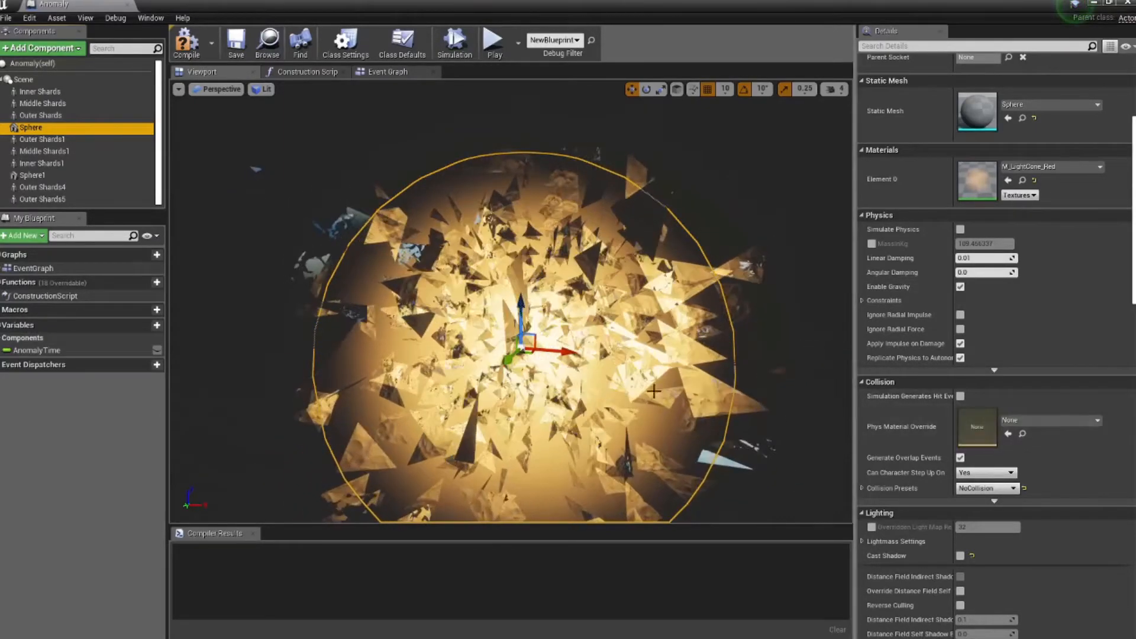
# Line up the Outer Shards node with the Inner Shards node above the Play Animation chain in the Event Graph.
pyautogui.click(383, 72)
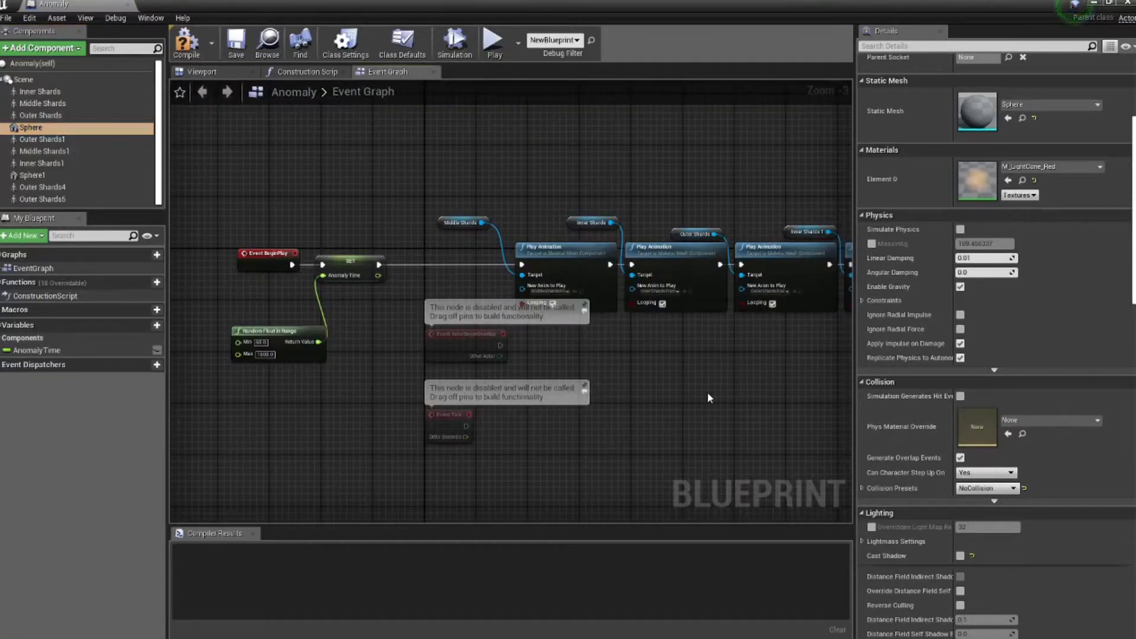
pyautogui.click(214, 73)
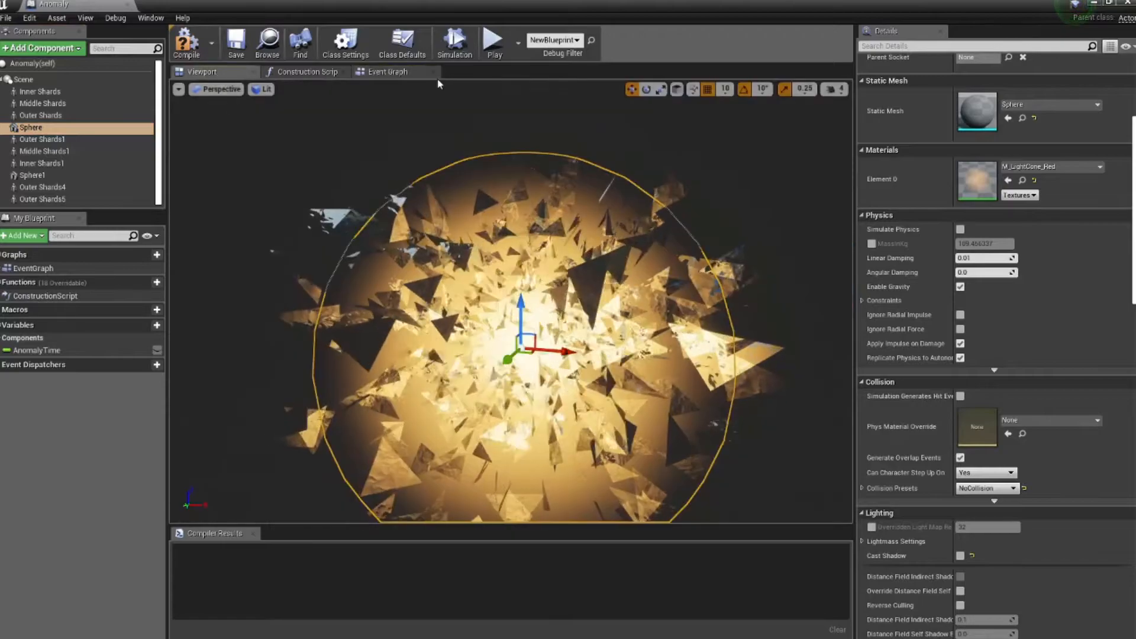
pyautogui.click(396, 71)
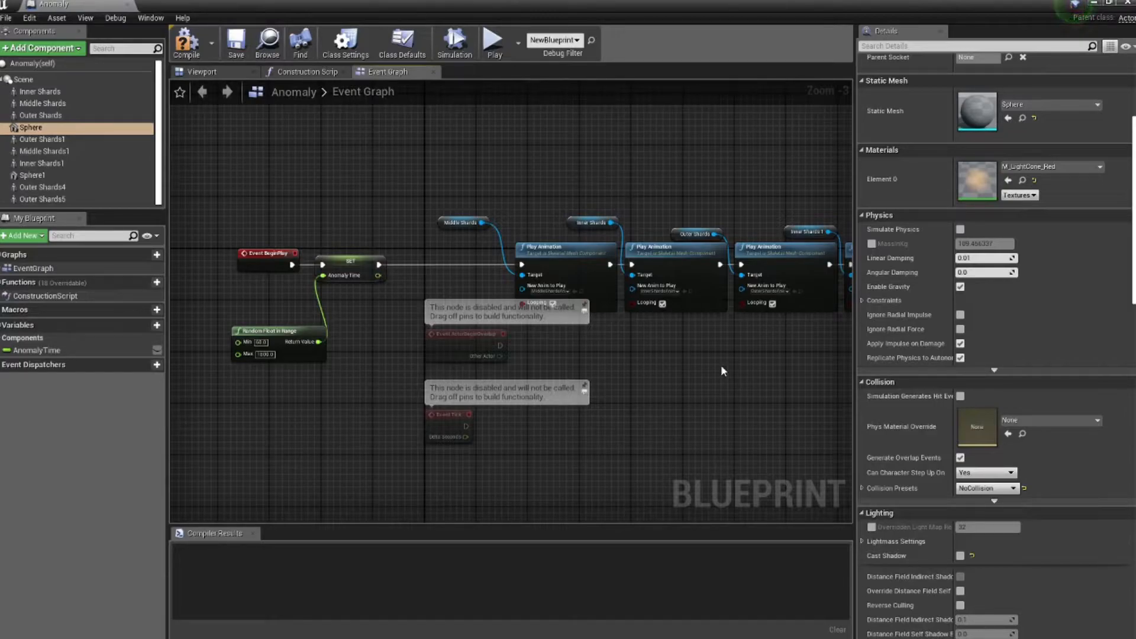
pyautogui.moveTo(721, 368); pyautogui.dragTo(646, 384, button='right')
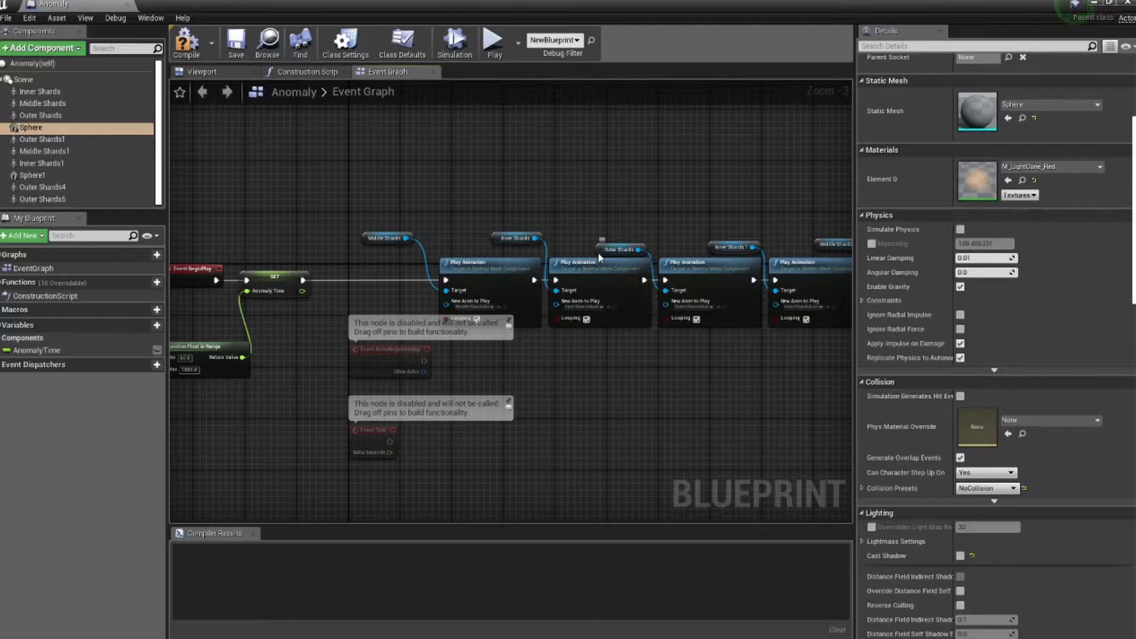
pyautogui.moveTo(599, 253); pyautogui.dragTo(604, 242)
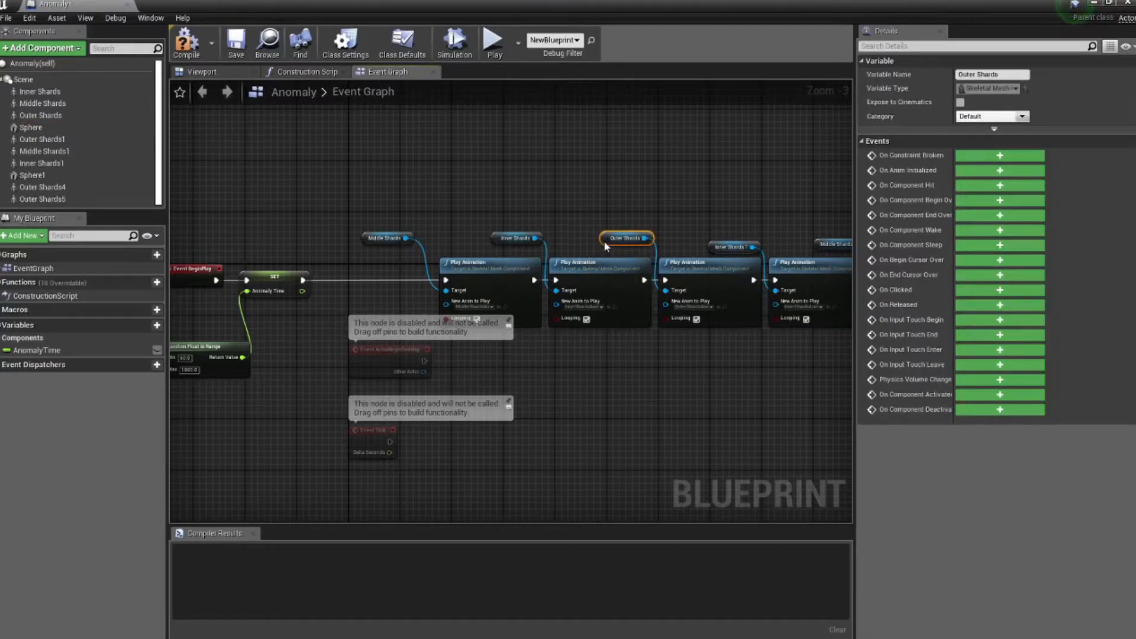
pyautogui.click(570, 212)
# Review the Event Graph along the Play Animation chain to Set World Scale 3D and back to the BeginPlay event.
pyautogui.moveTo(693, 214); pyautogui.dragTo(234, 211, button='right')
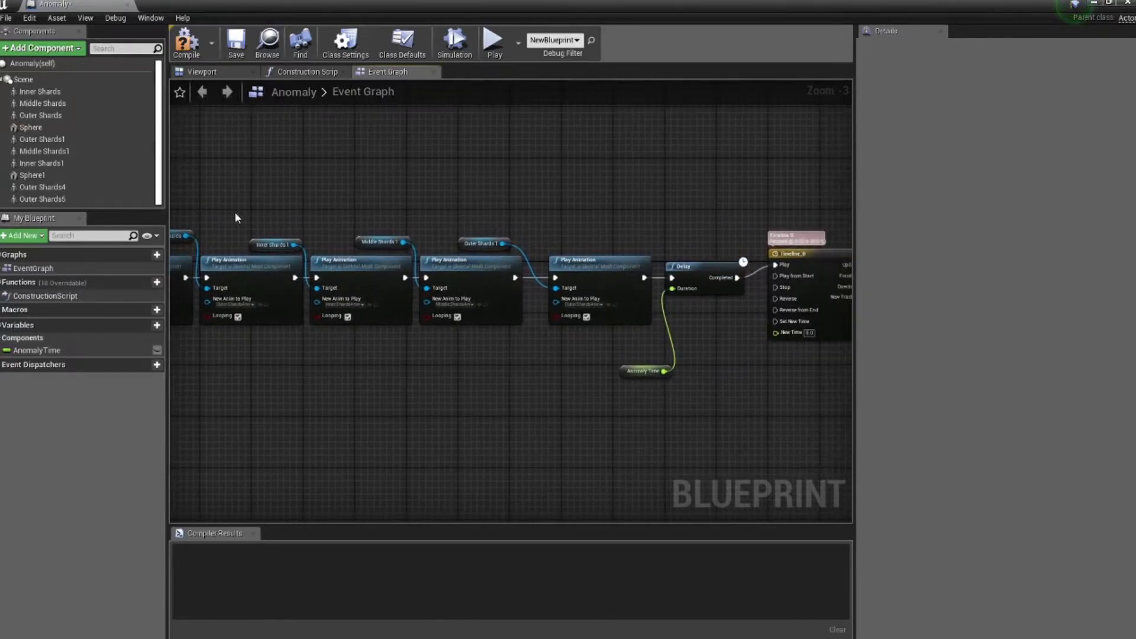
pyautogui.moveTo(672, 425); pyautogui.dragTo(380, 388, button='right')
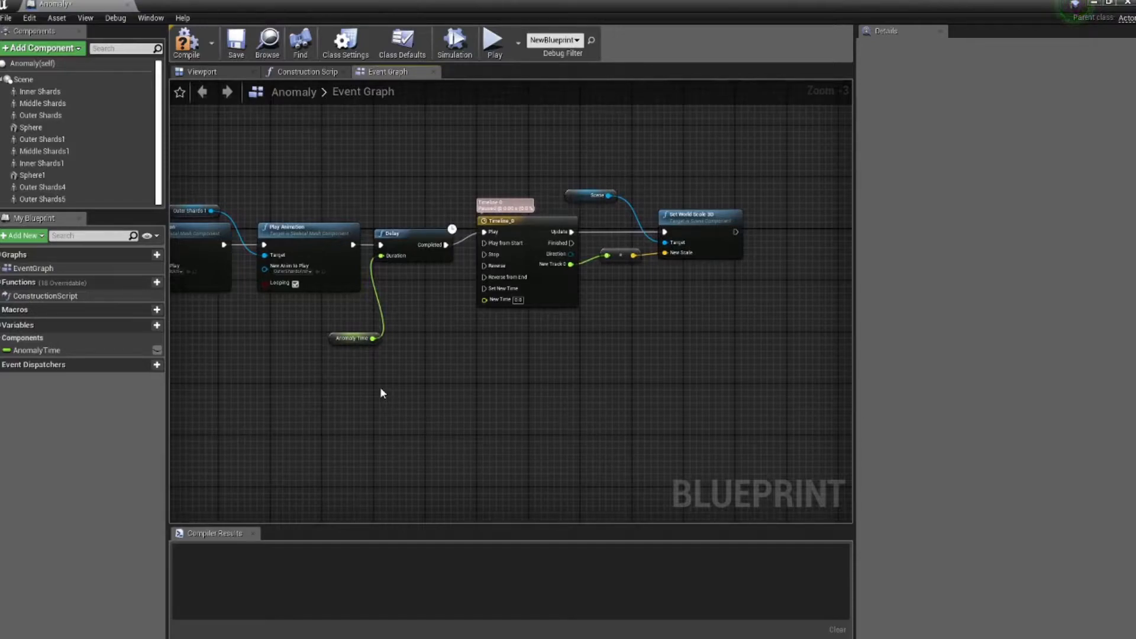
pyautogui.moveTo(381, 388); pyautogui.dragTo(1135, 349, button='right')
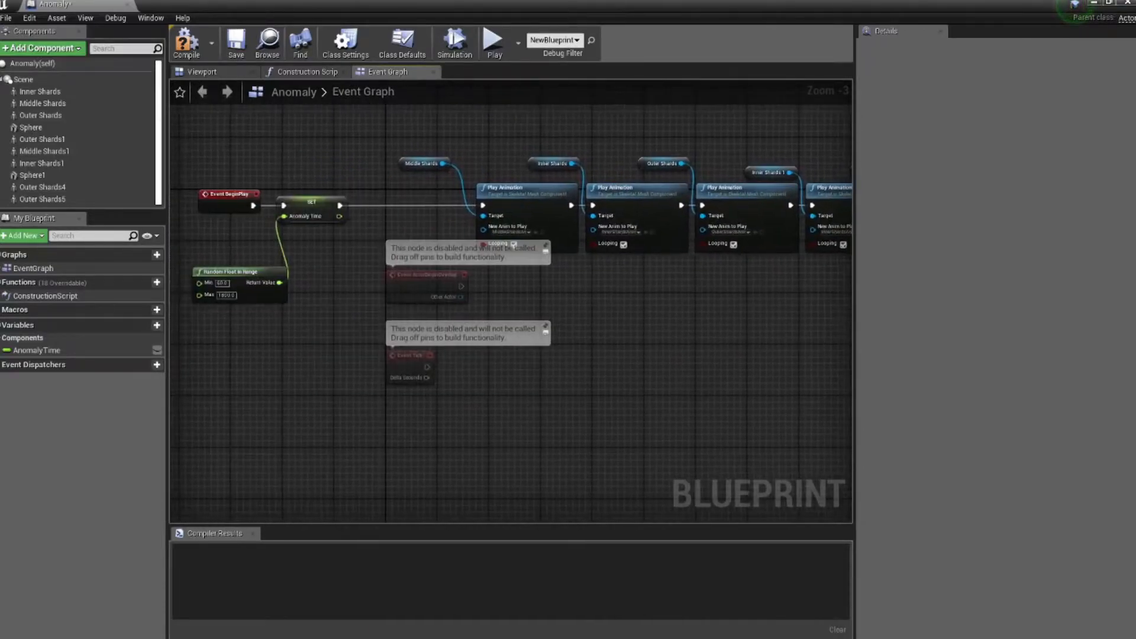
pyautogui.moveTo(268, 325); pyautogui.dragTo(439, 371, button='right')
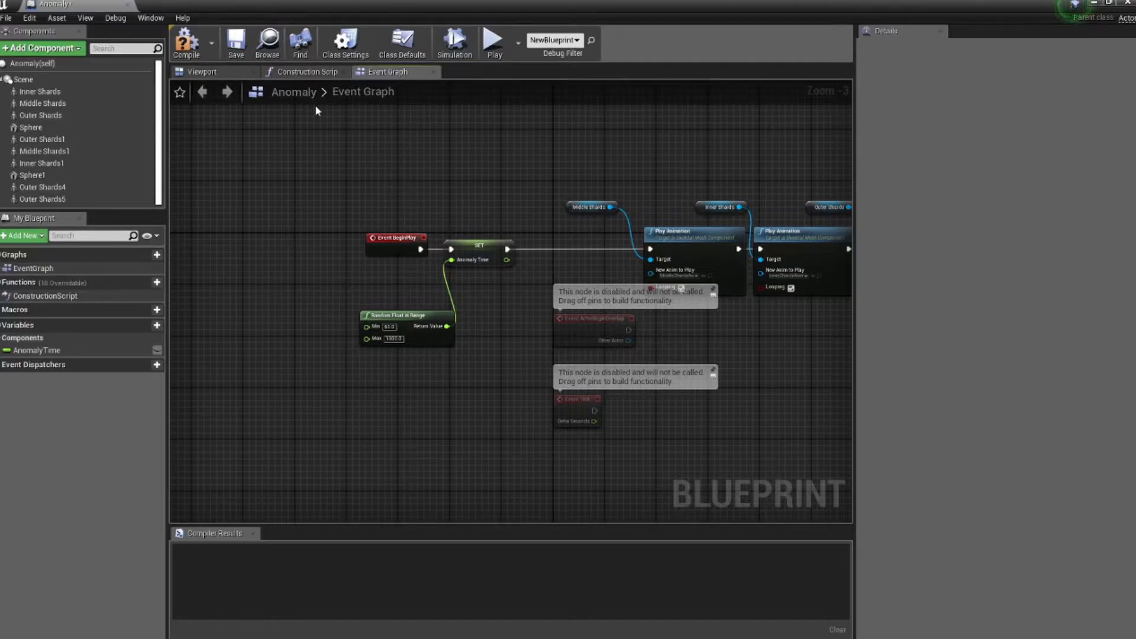
# Disconnect the Anomaly Time variable from the Delay node's Duration and move the variable node aside, below the Play Animation nodes.
pyautogui.moveTo(401, 446); pyautogui.dragTo(251, 421, button='right')
pyautogui.moveTo(671, 328); pyautogui.dragTo(305, 332, button='right')
pyautogui.moveTo(769, 348); pyautogui.dragTo(563, 349, button='right')
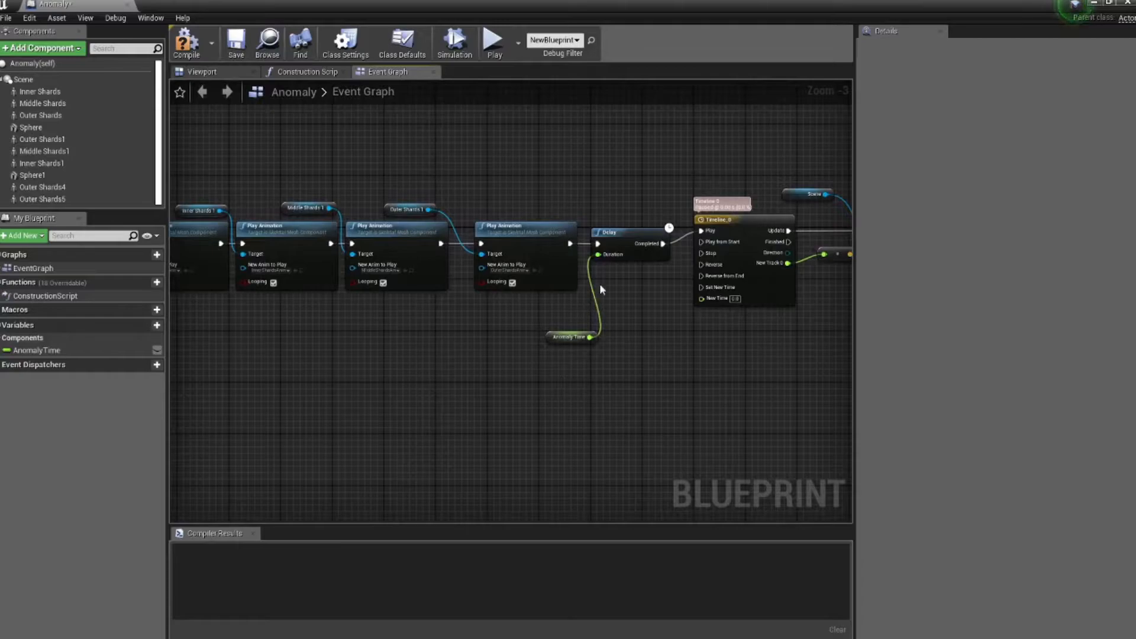
pyautogui.doubleClick(598, 301)
pyautogui.press('Delete')
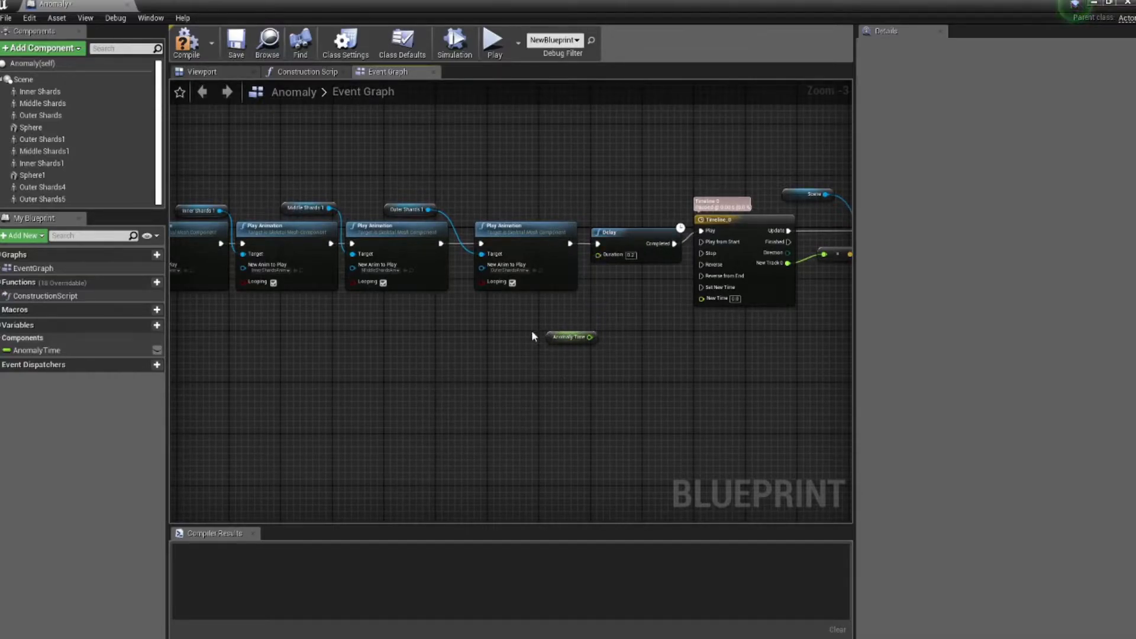
pyautogui.moveTo(550, 338); pyautogui.dragTo(467, 358)
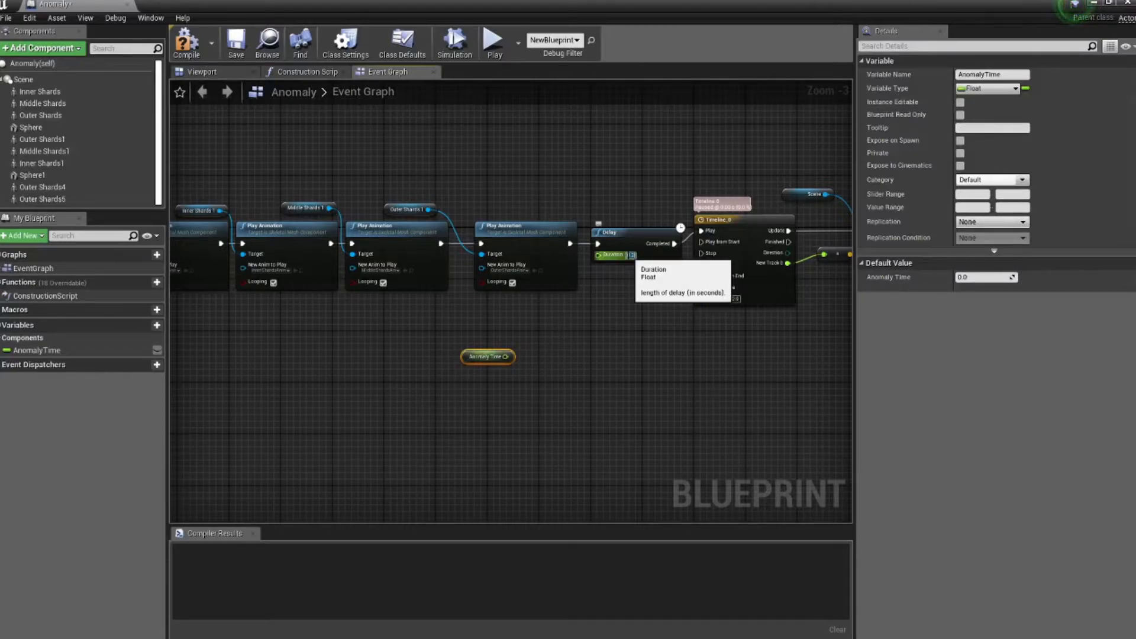
# Set the Delay node's Duration to 10 seconds, then compile and save the Anomaly blueprint.
pyautogui.write('10')
pyautogui.press('Return')
pyautogui.click(186, 41)
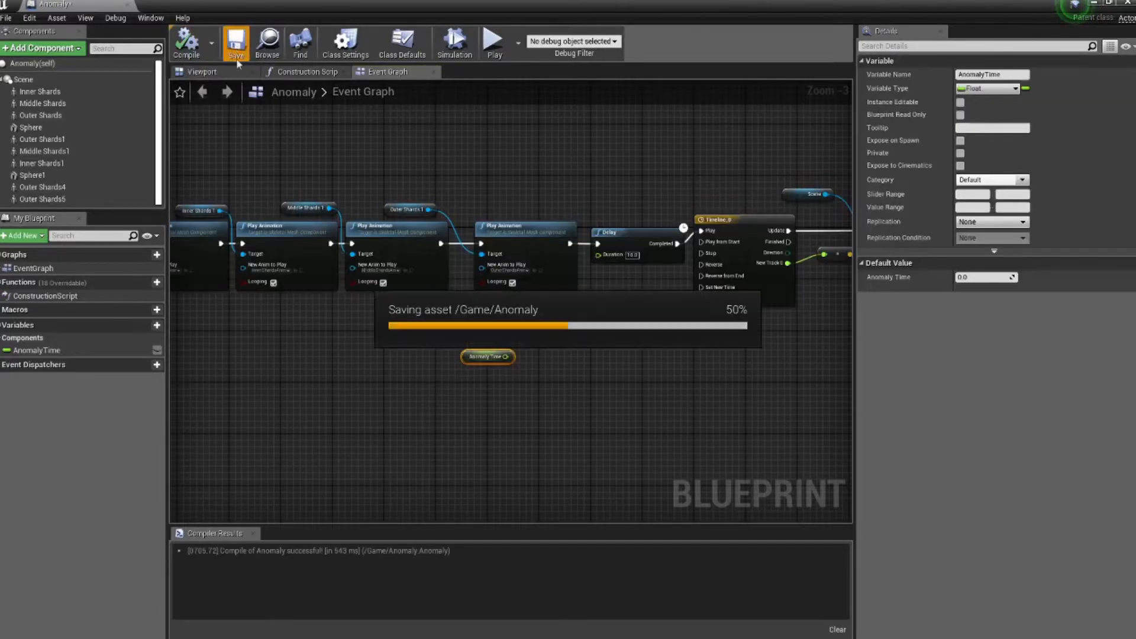
# Examine the full node chain from BeginPlay through the shard animations, Delay and Timeline_0 to Set World Scale 3D.
pyautogui.moveTo(731, 317); pyautogui.dragTo(629, 373, button='right')
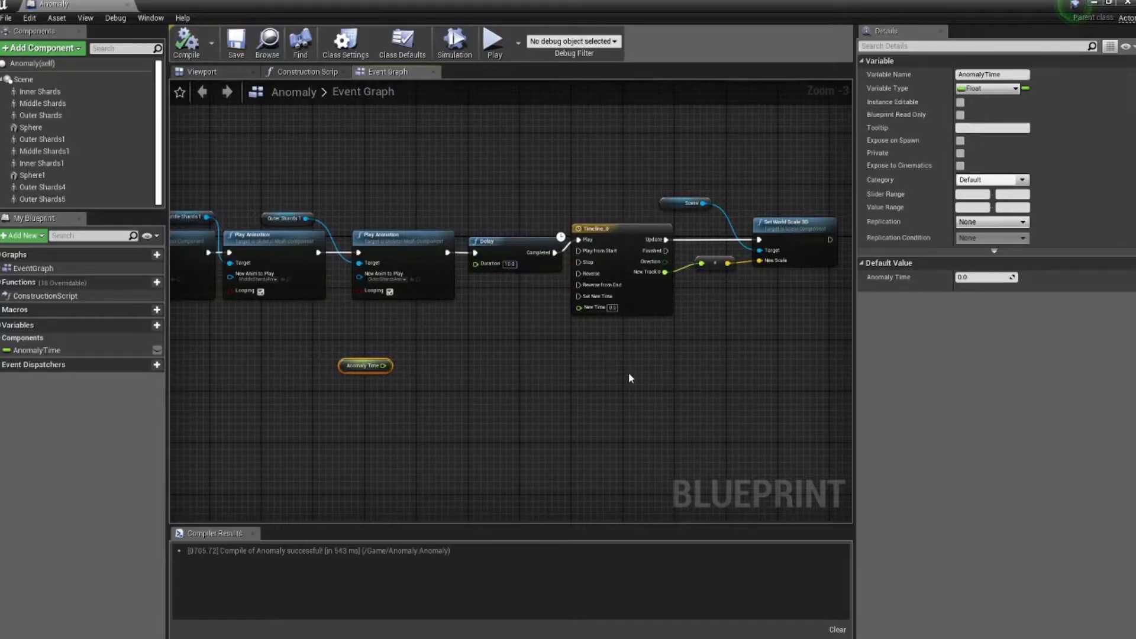
pyautogui.moveTo(421, 350); pyautogui.dragTo(851, 338, button='right')
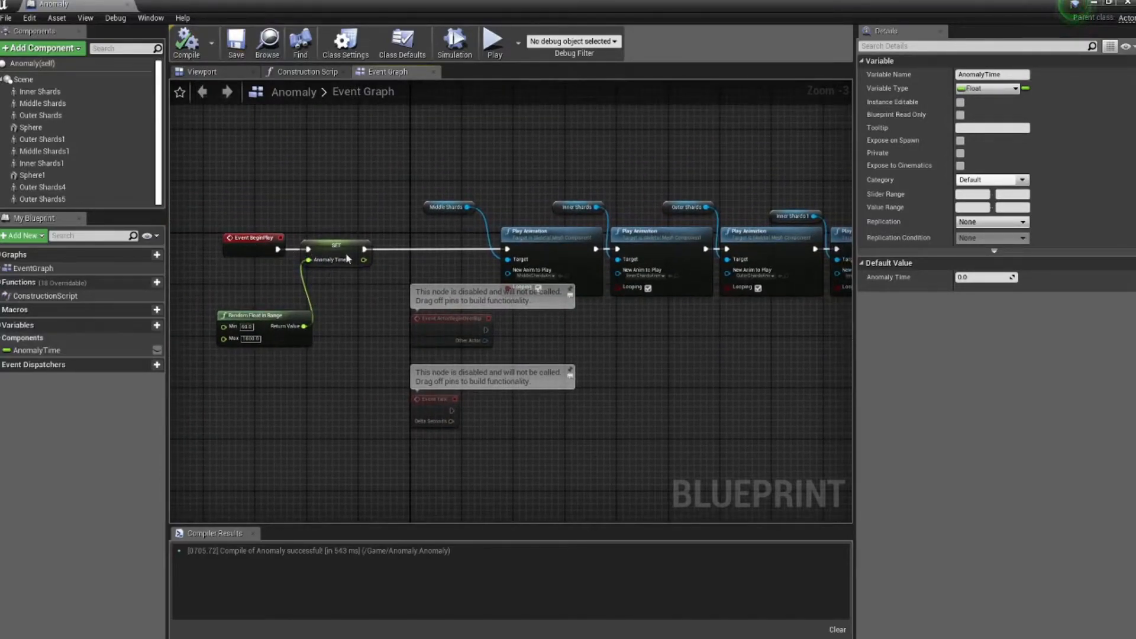
pyautogui.moveTo(346, 282); pyautogui.dragTo(363, 306, button='right')
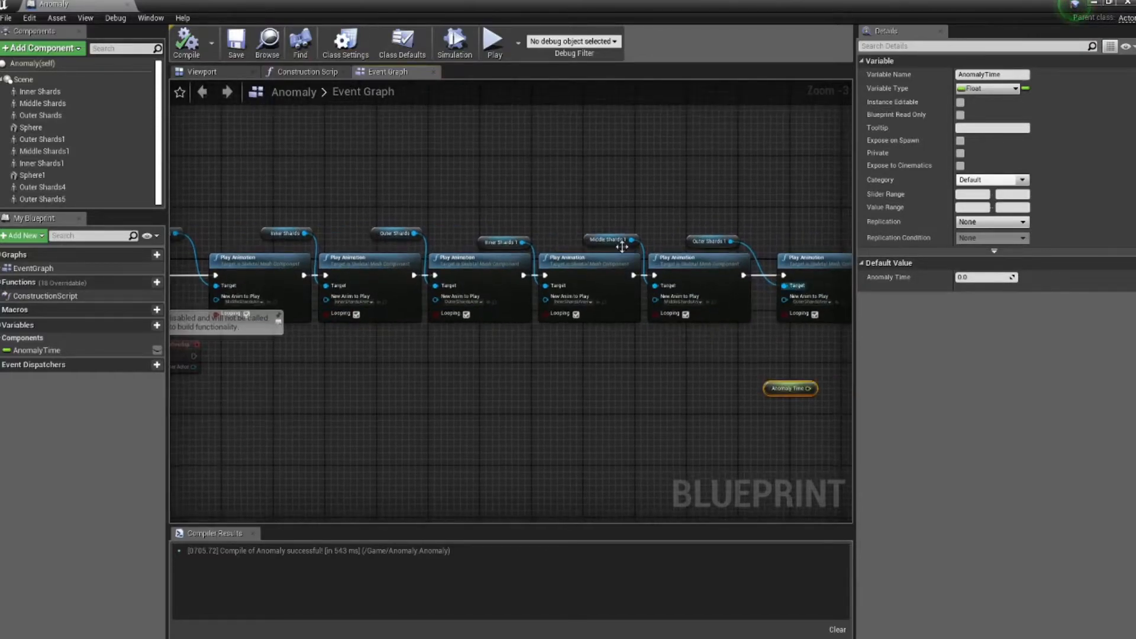
pyautogui.moveTo(798, 324); pyautogui.dragTo(356, 310, button='right')
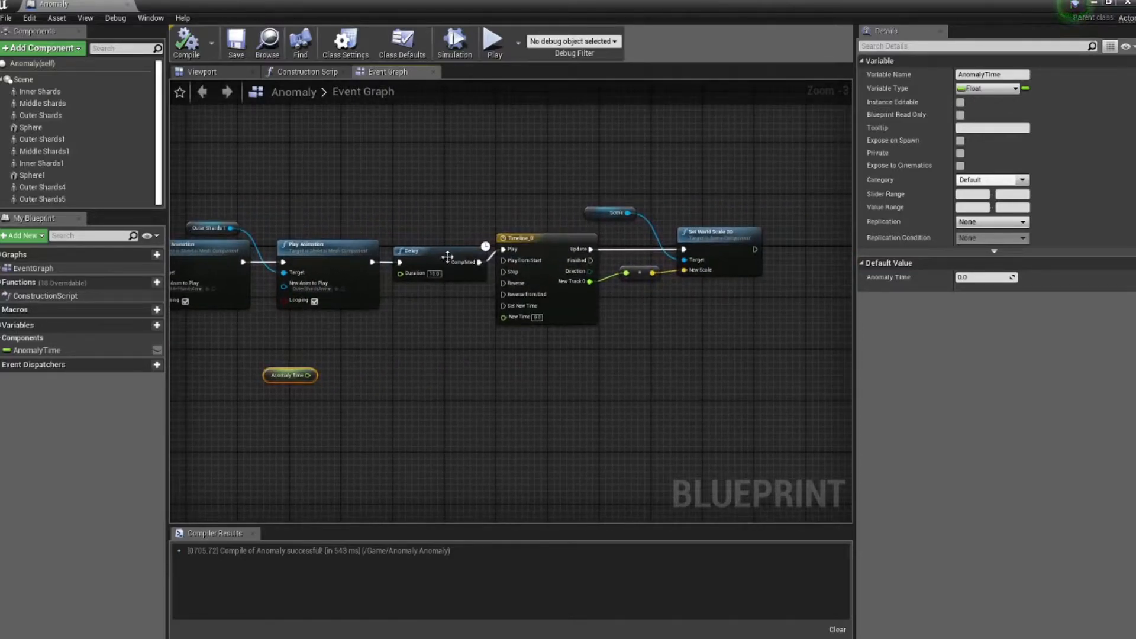
pyautogui.scroll(1, 417, 261)
pyautogui.scroll(2, 417, 261)
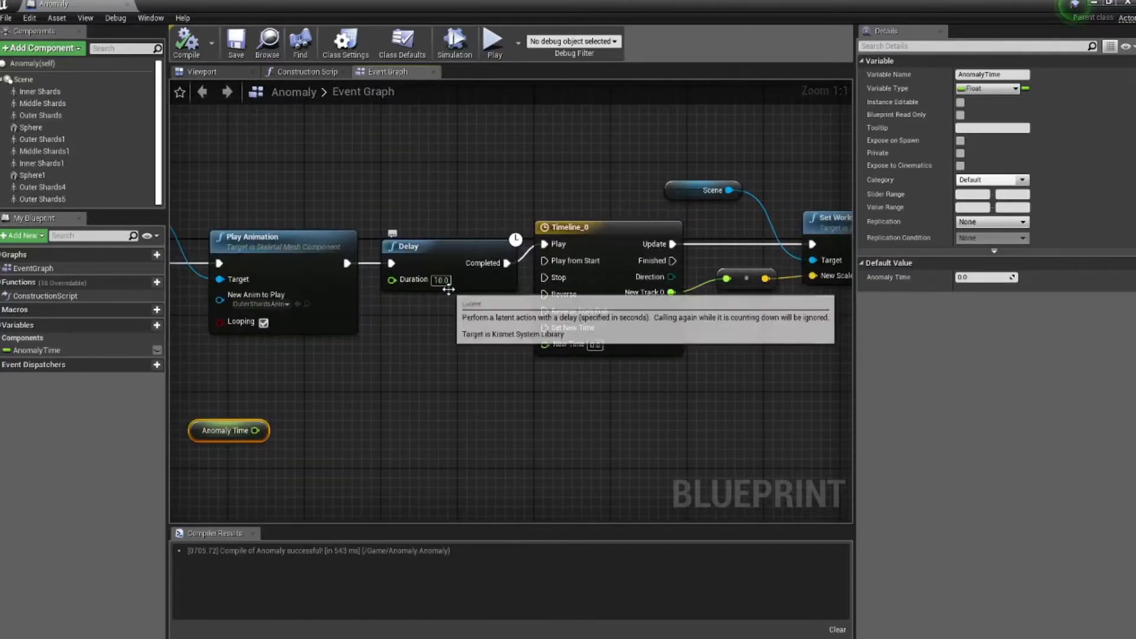
pyautogui.moveTo(540, 323); pyautogui.dragTo(260, 331, button='right')
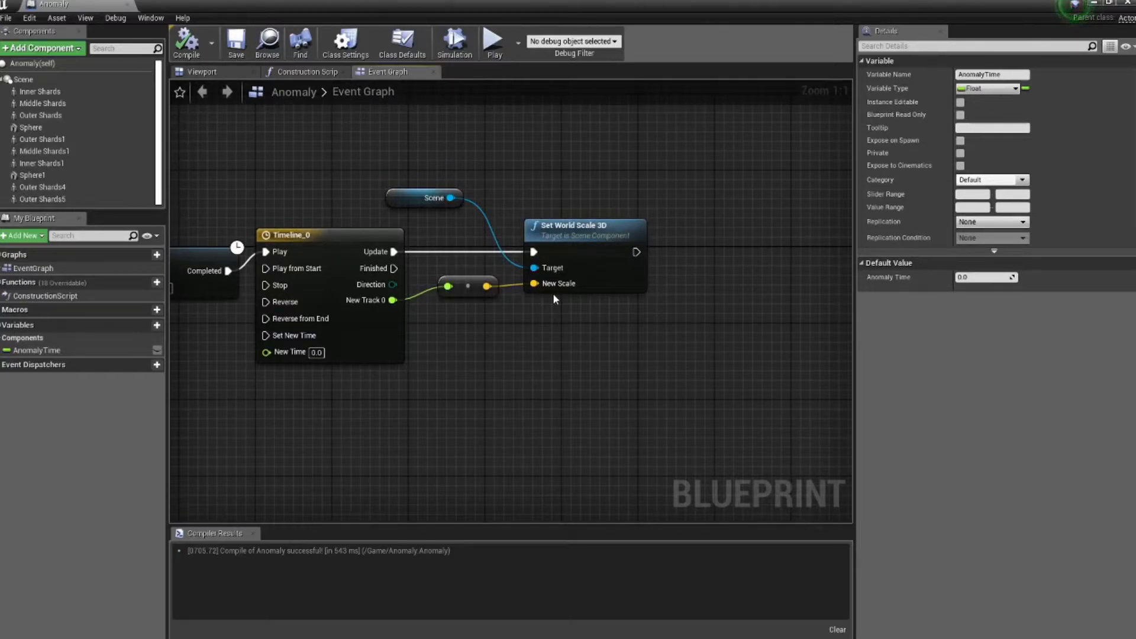
# Check the anomaly preview, inspect the NewTrack_0 curve of Timeline_0, and return to the level editor.
pyautogui.click(210, 68)
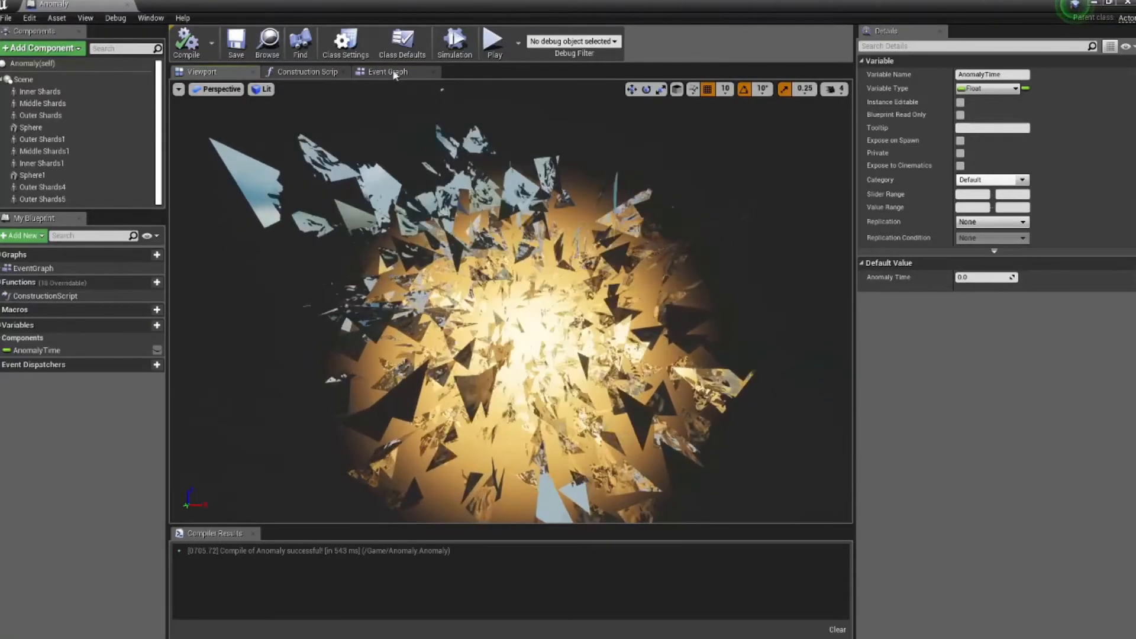
pyautogui.click(391, 71)
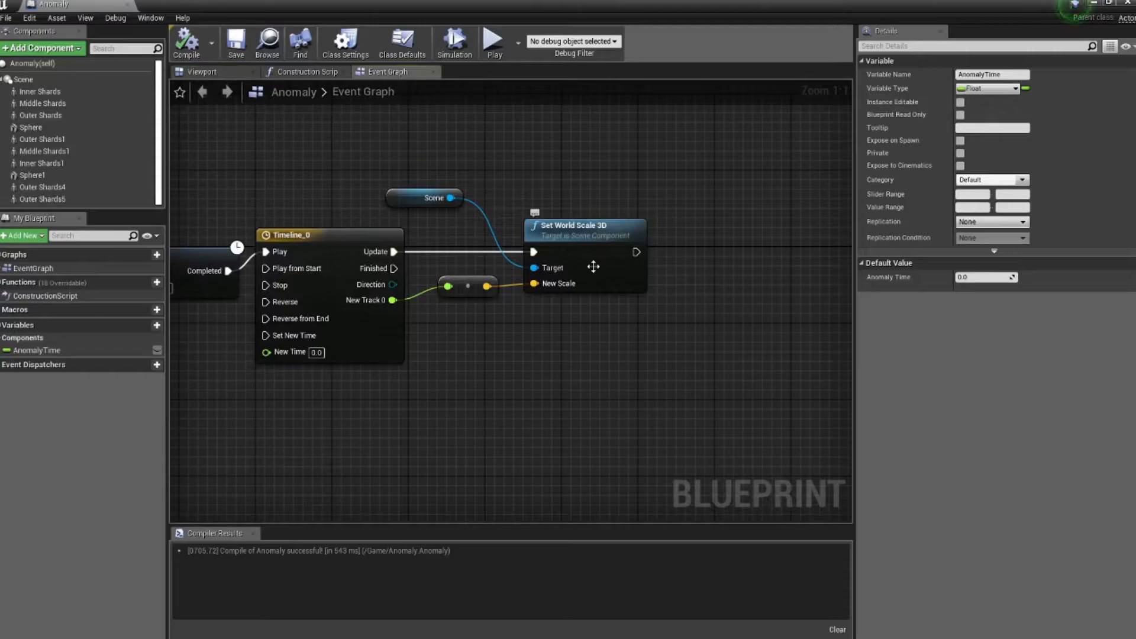
pyautogui.doubleClick(303, 237)
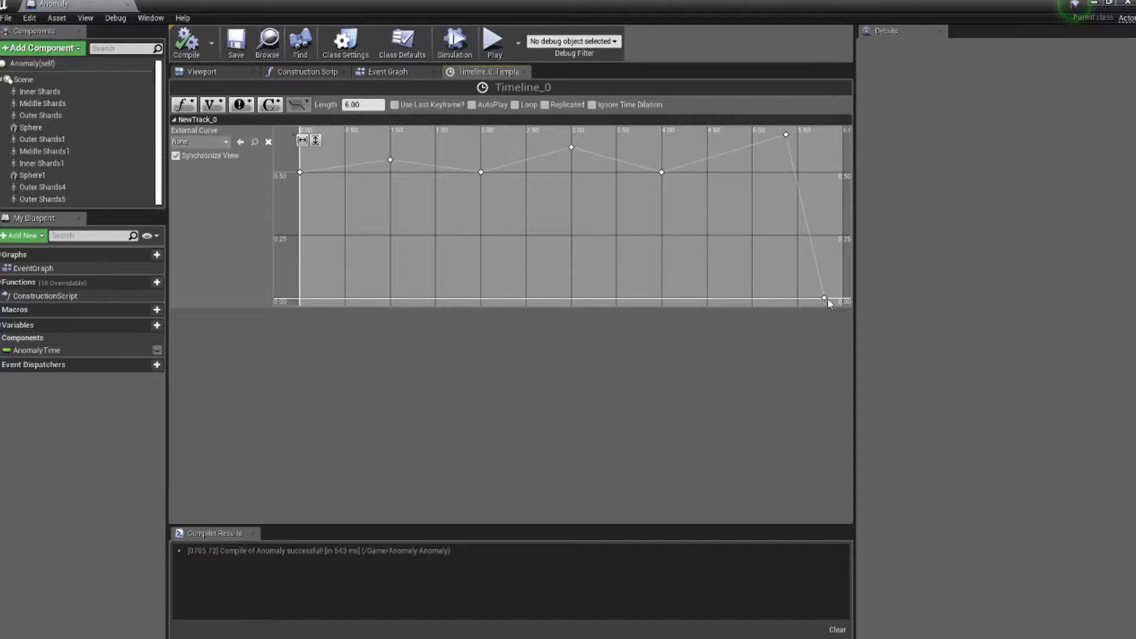
pyautogui.click(1092, 4)
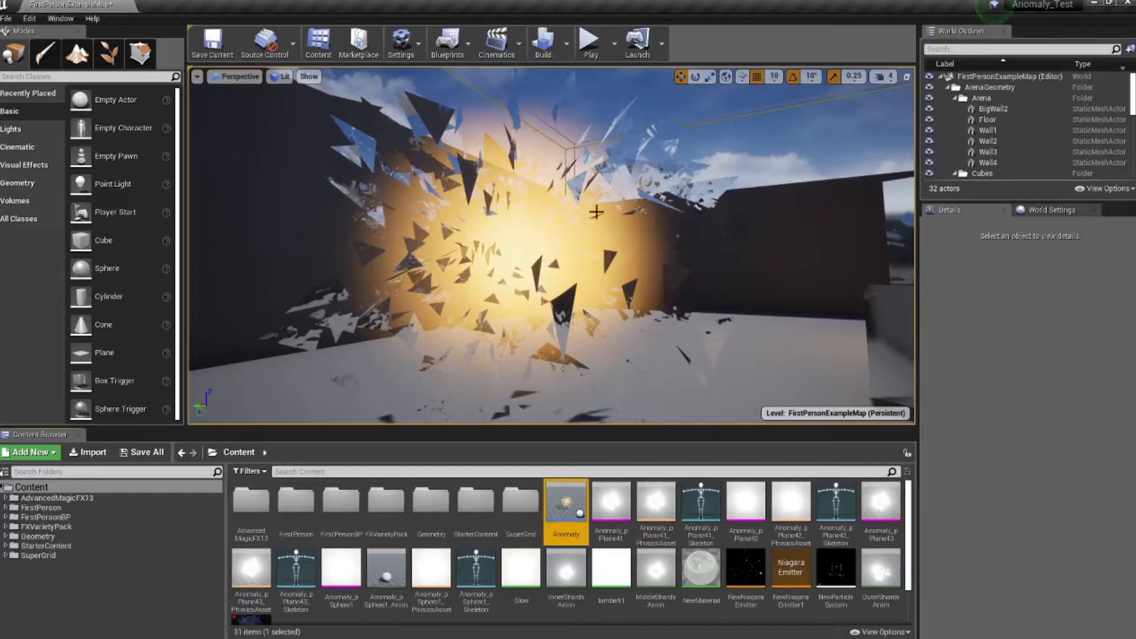
# Place another Anomaly blueprint in the arena level and delete it again.
pyautogui.moveTo(551, 246); pyautogui.dragTo(349, 254, button='right')
pyautogui.moveTo(566, 503); pyautogui.dragTo(436, 290)
pyautogui.moveTo(610, 262); pyautogui.dragTo(763, 266, button='right')
pyautogui.press('Delete')
pyautogui.moveTo(552, 261); pyautogui.dragTo(751, 248, button='right')
pyautogui.press('w')
pyautogui.moveTo(548, 263)
pyautogui.mouseDown(button='right')
pyautogui.moveTo(559, 262)
pyautogui.moveTo(547, 263)
pyautogui.mouseUp(button='right')
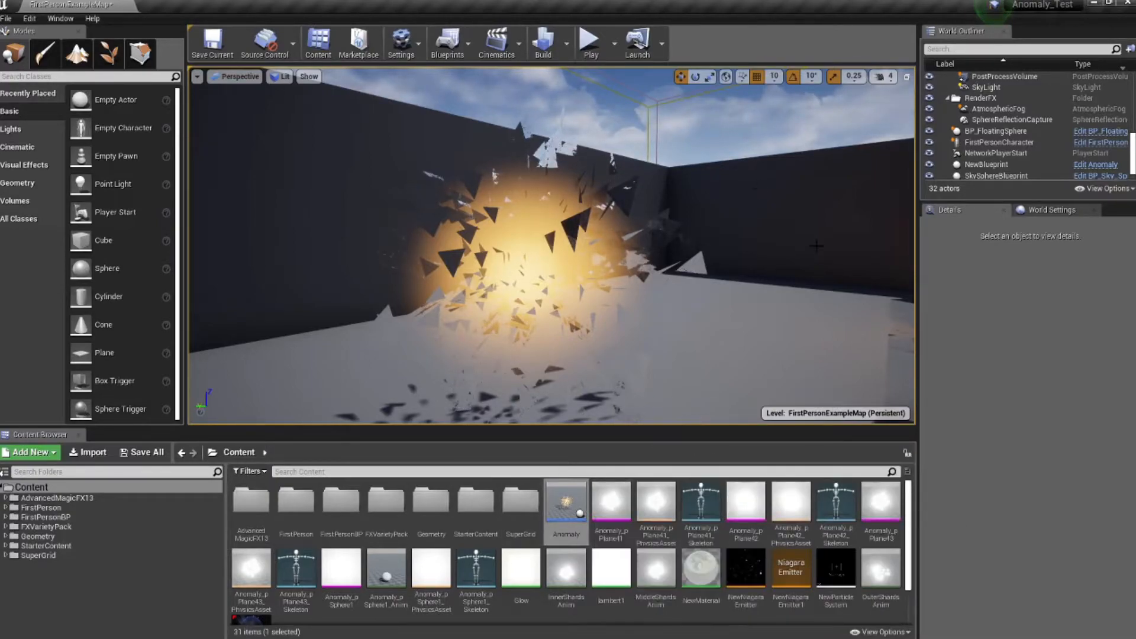
# Open the Anomaly blueprint and review the start of the NewTrack_0 curve and the Delay and Timeline_0 nodes in the event graph.
pyautogui.moveTo(796, 225); pyautogui.dragTo(791, 234, button='right')
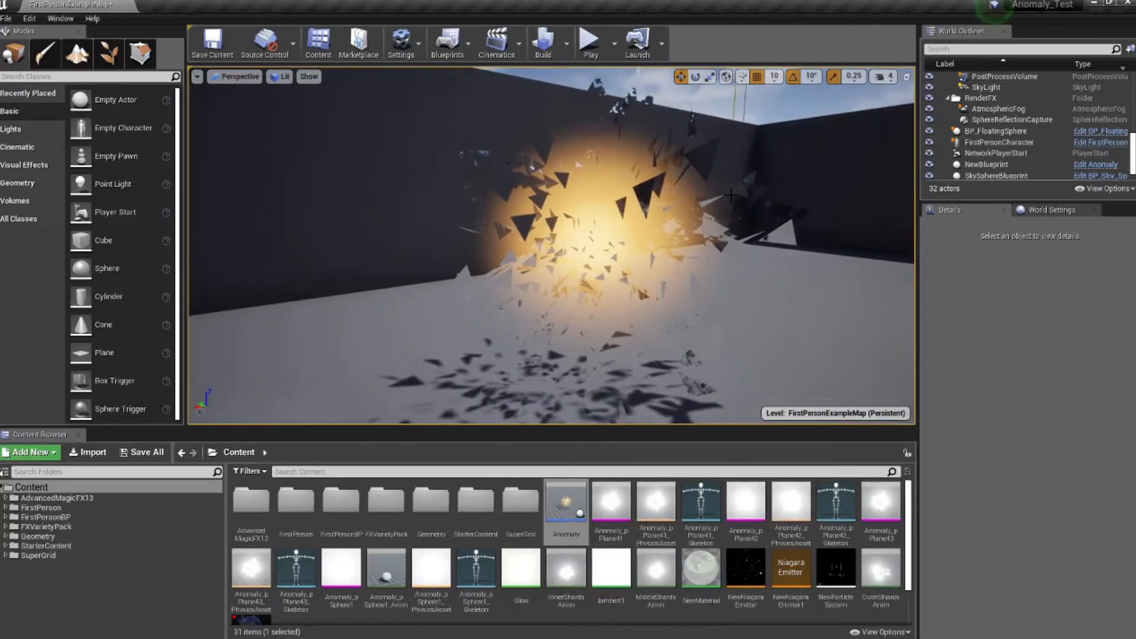
pyautogui.doubleClick(568, 503)
pyautogui.moveTo(391, 161)
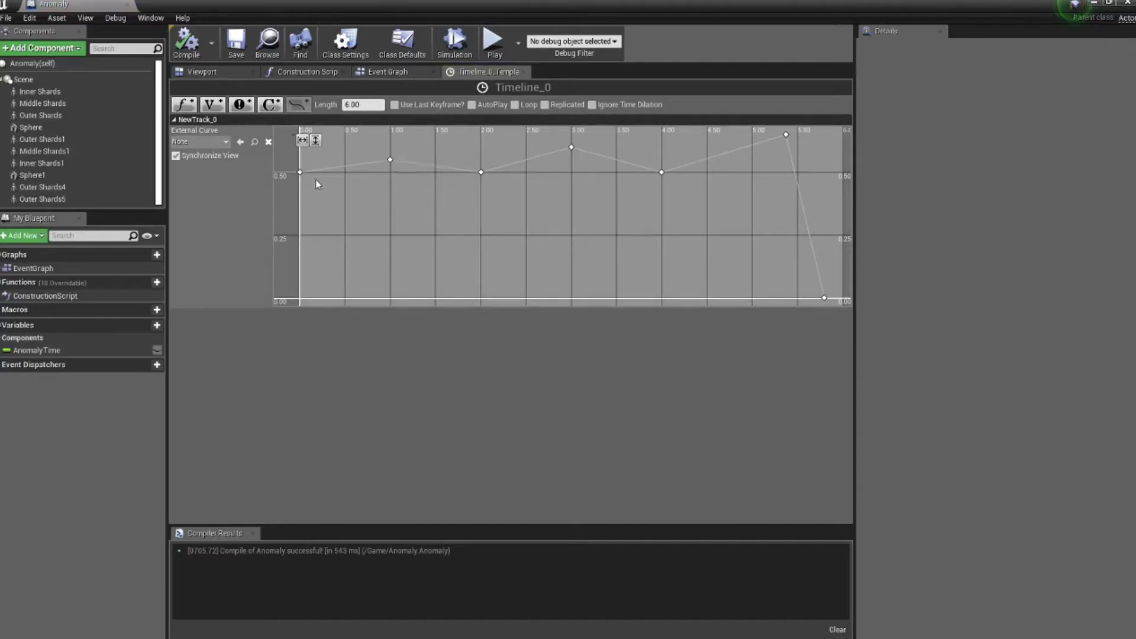
pyautogui.moveTo(299, 175)
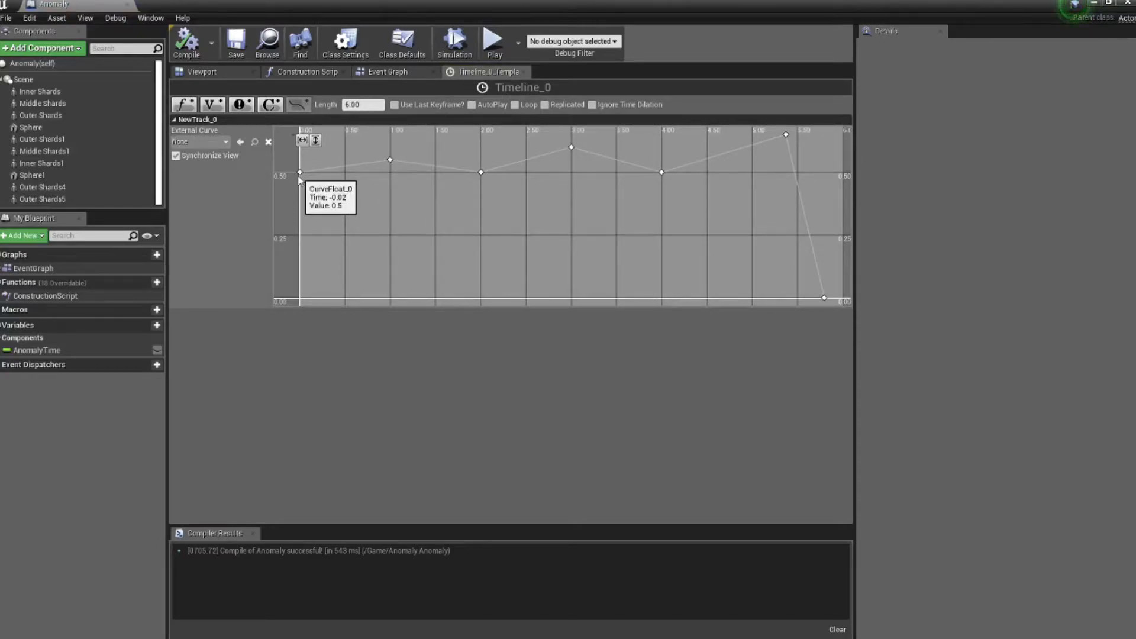
pyautogui.click(391, 77)
pyautogui.moveTo(365, 373); pyautogui.dragTo(750, 382, button='right')
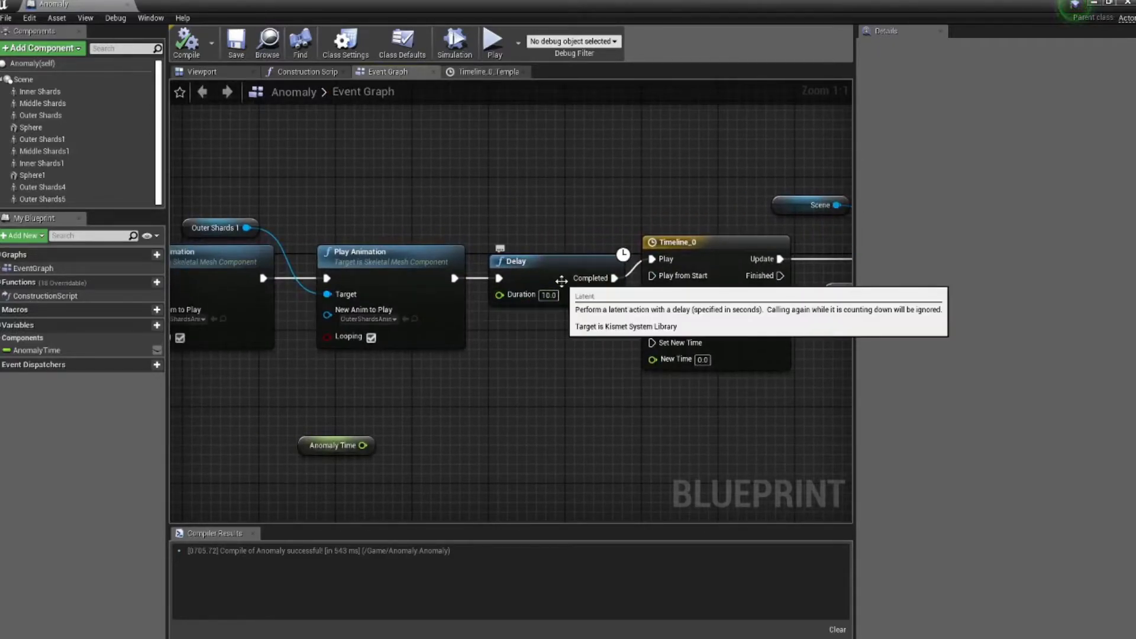
pyautogui.moveTo(595, 365); pyautogui.dragTo(381, 347, button='right')
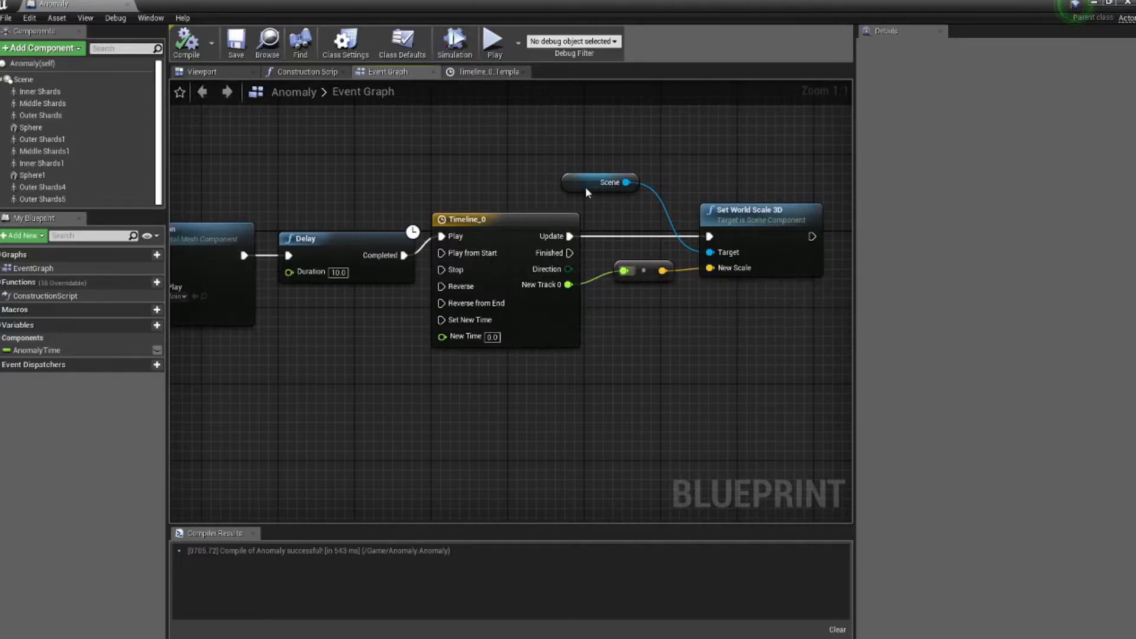
# Compare the NewTrack_0 curve keys with the Timeline_0 and Set World Scale 3D nodes they drive, and return to the level editor.
pyautogui.click(484, 72)
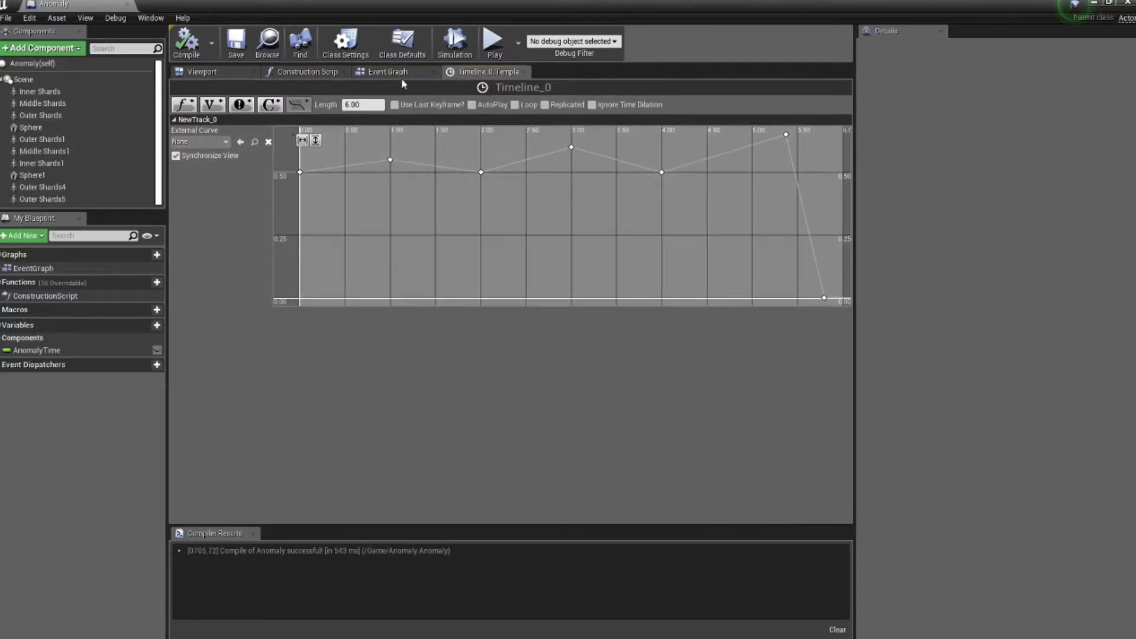
pyautogui.click(400, 73)
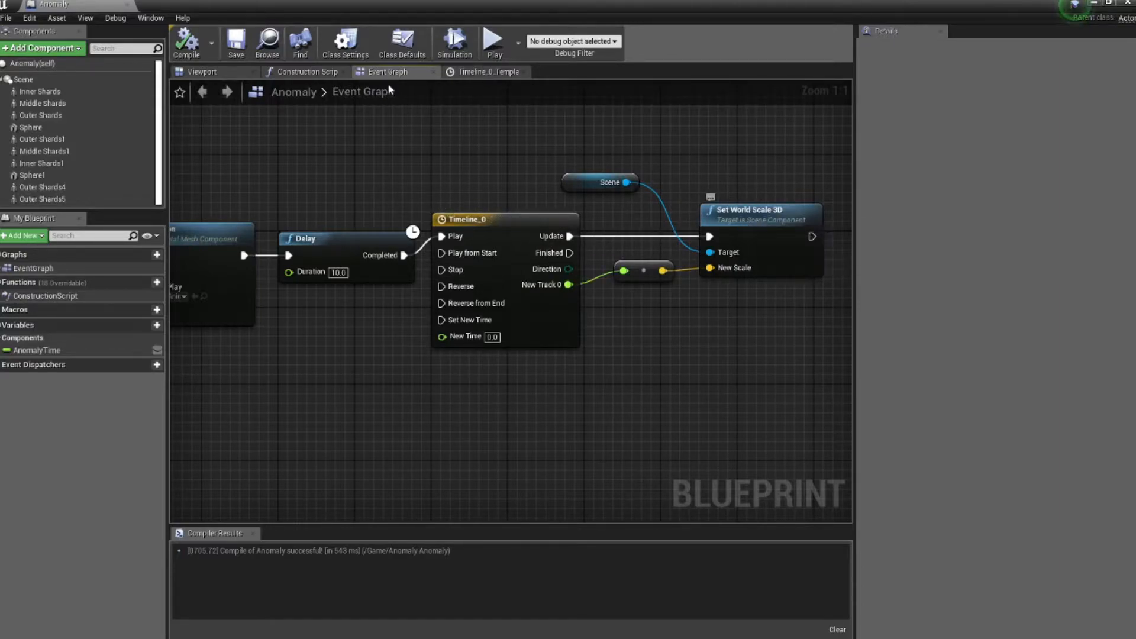
pyautogui.click(485, 72)
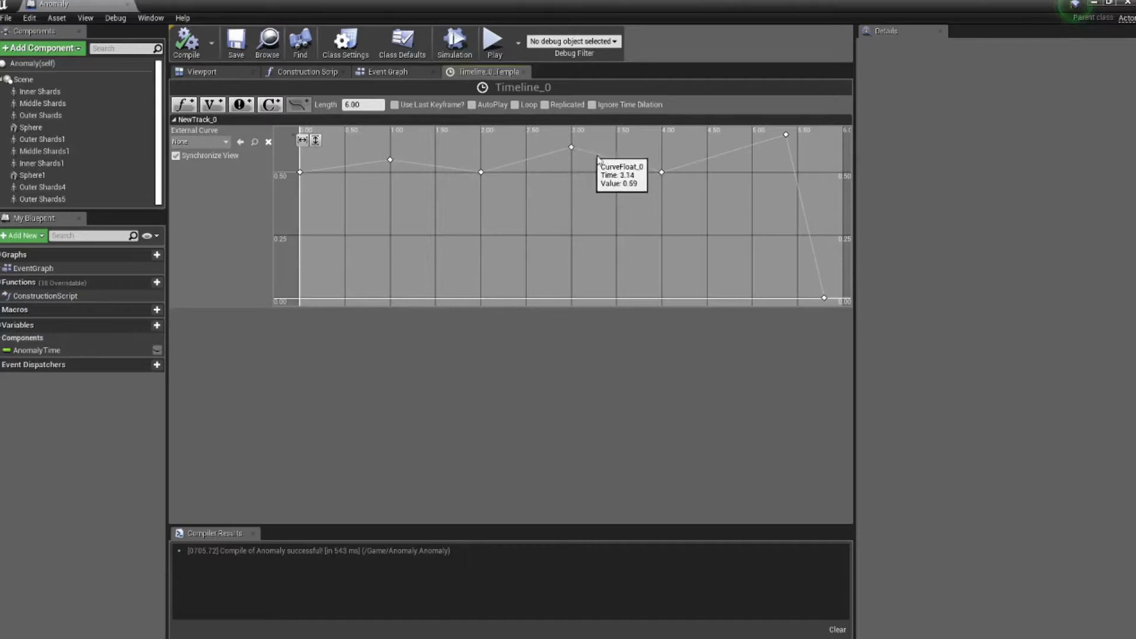
pyautogui.moveTo(786, 136)
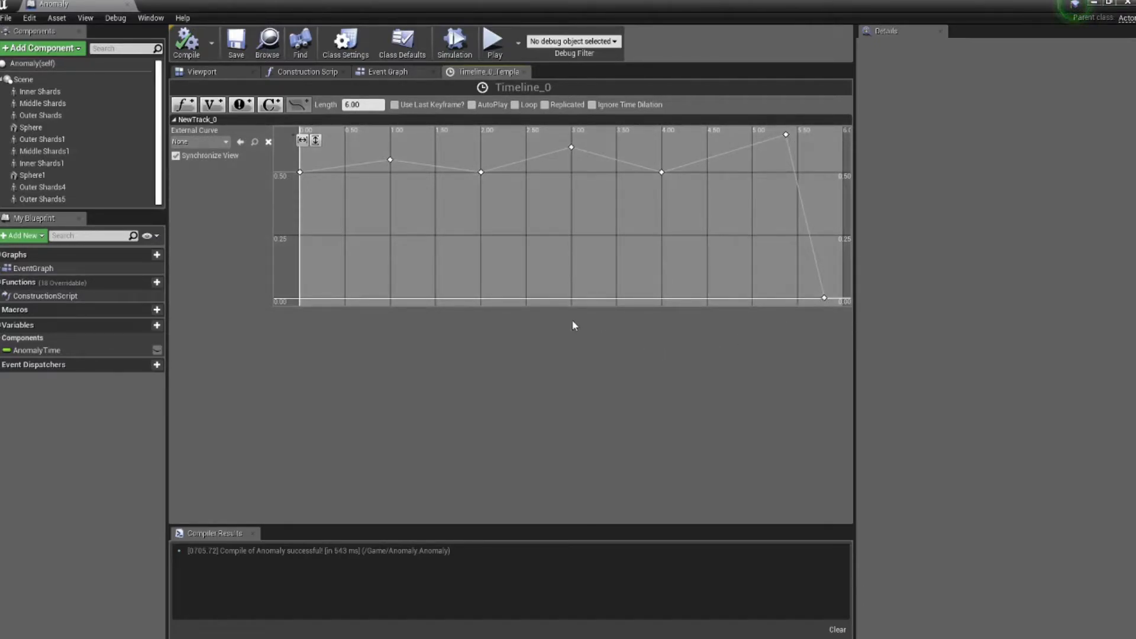
pyautogui.click(388, 72)
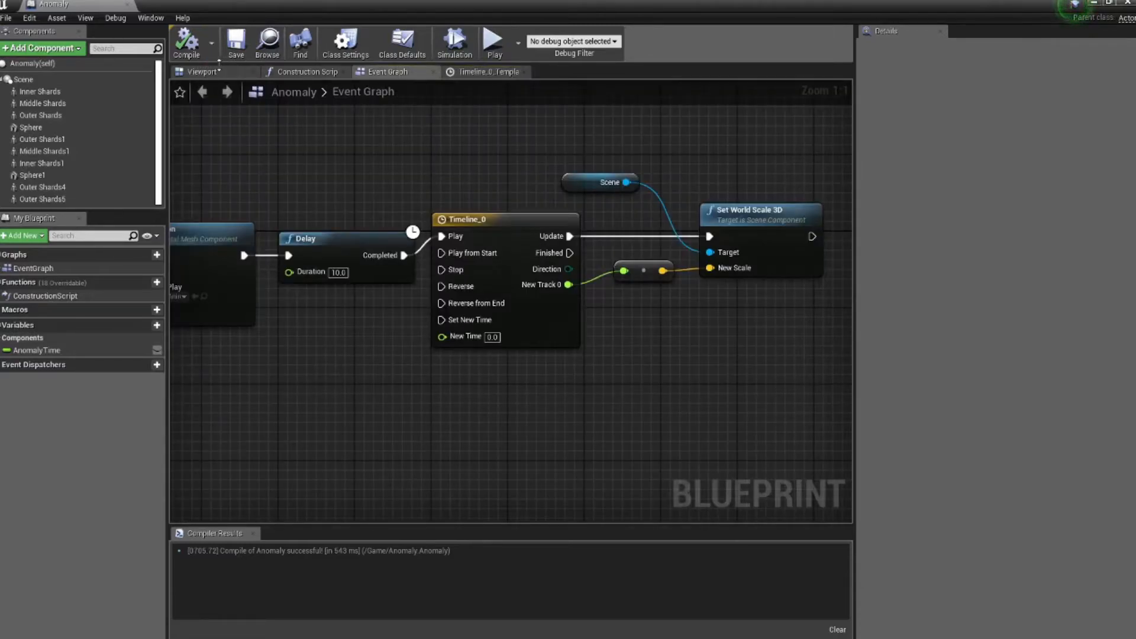
pyautogui.click(1092, 4)
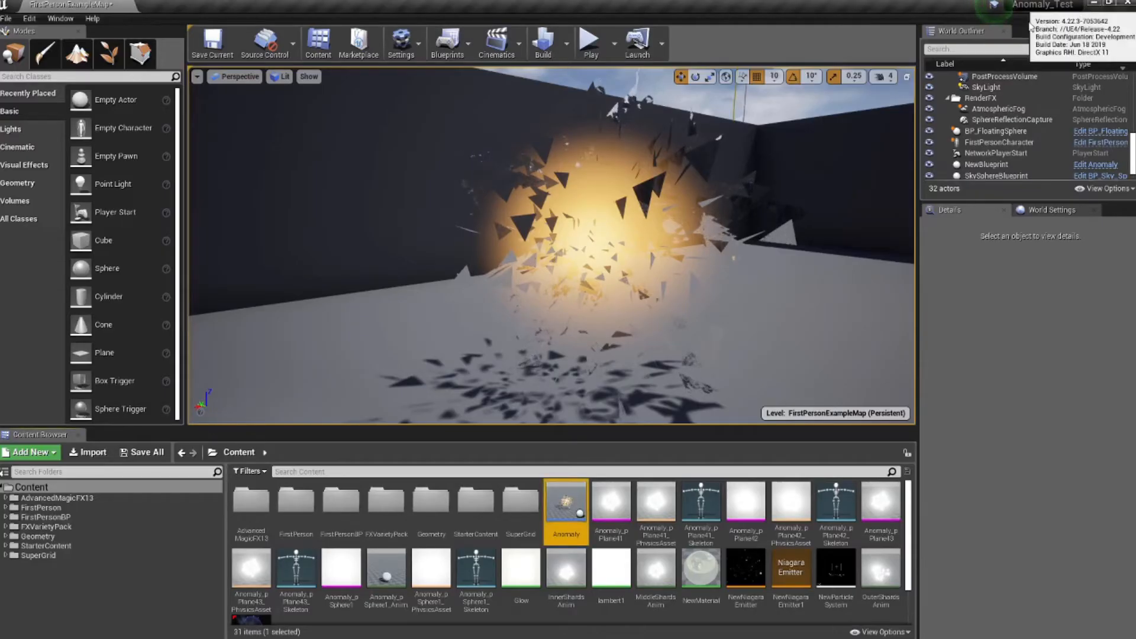
# Play the level, watch the anomaly through its delay and scaling, stop the session, and look over the anomaly in the arena.
pyautogui.click(591, 47)
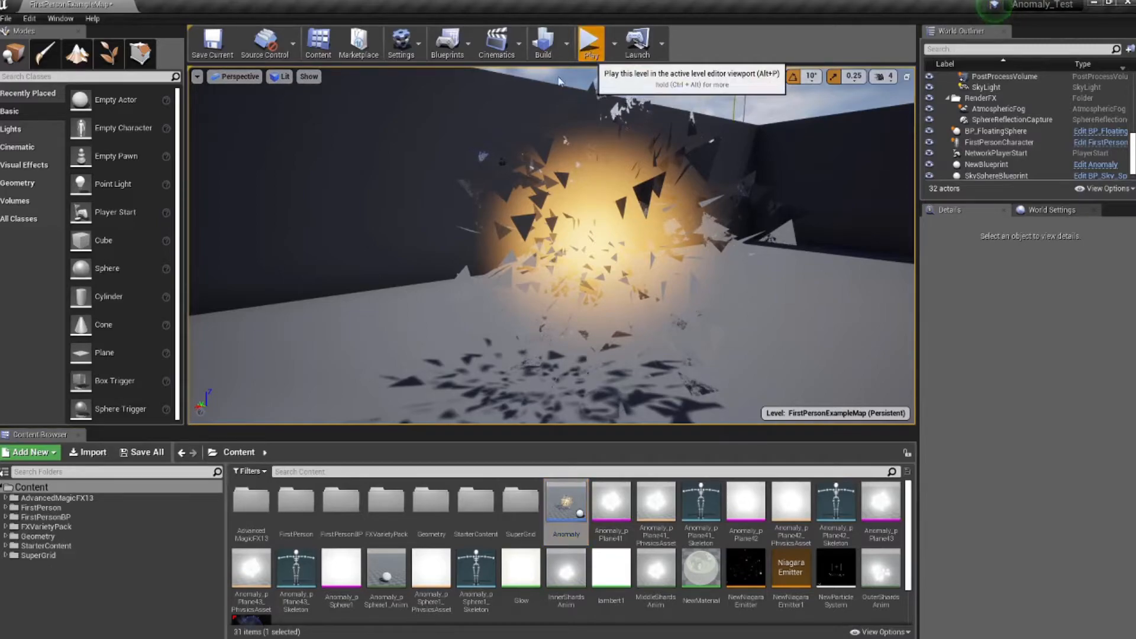
pyautogui.press('w')
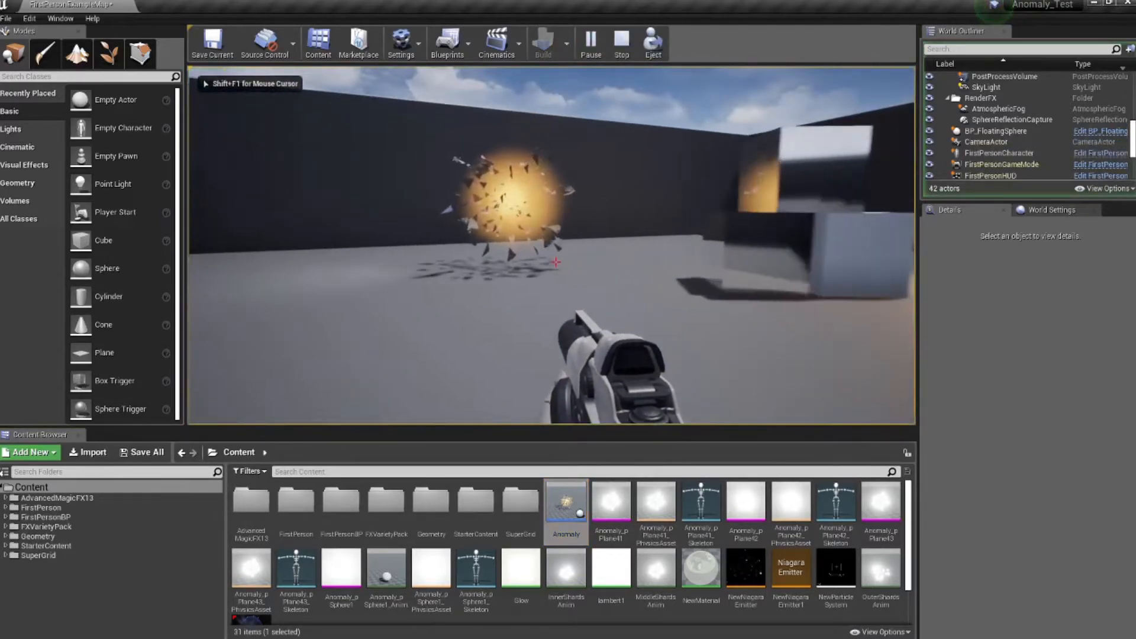
pyautogui.press('s')
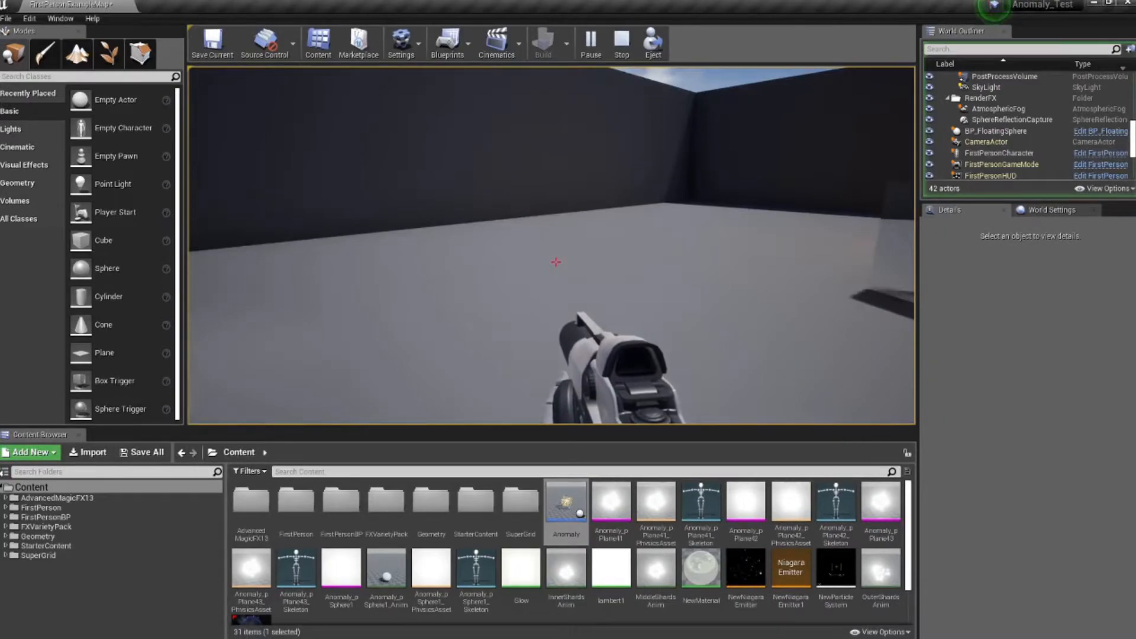
pyautogui.press('s')
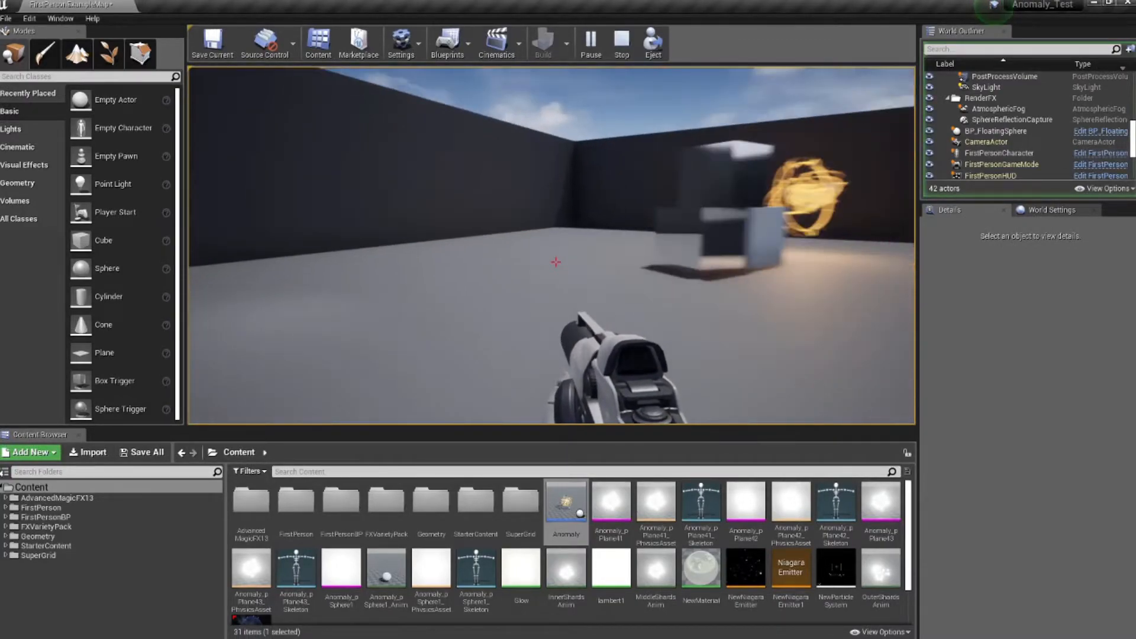
pyautogui.press('w')
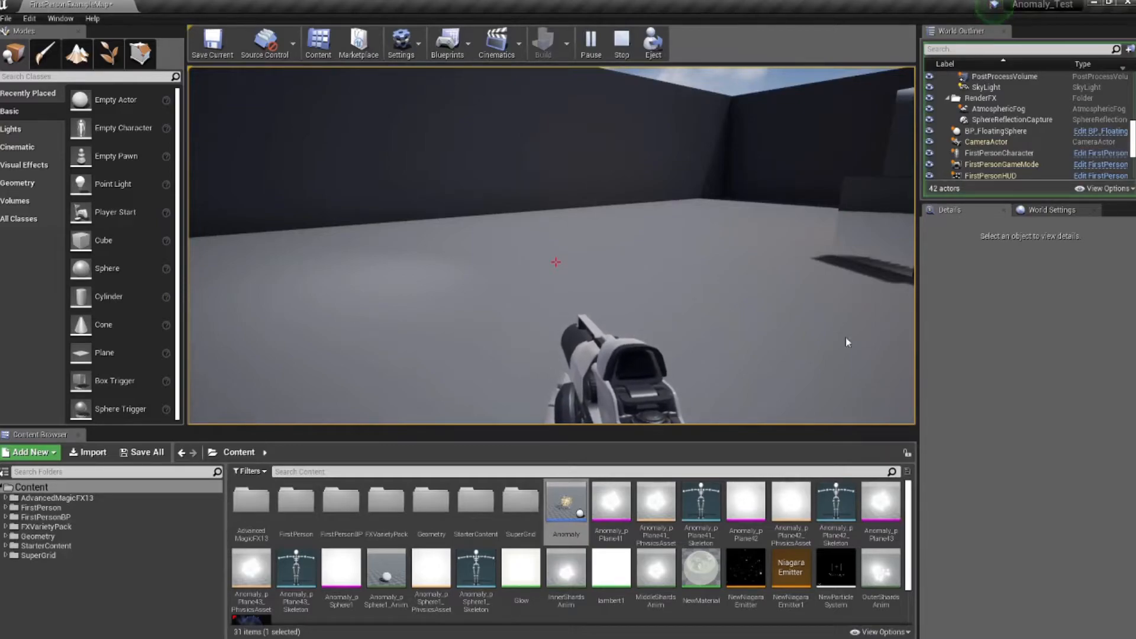
pyautogui.press('Escape')
pyautogui.moveTo(599, 252); pyautogui.dragTo(499, 233, button='right')
pyautogui.press('w')
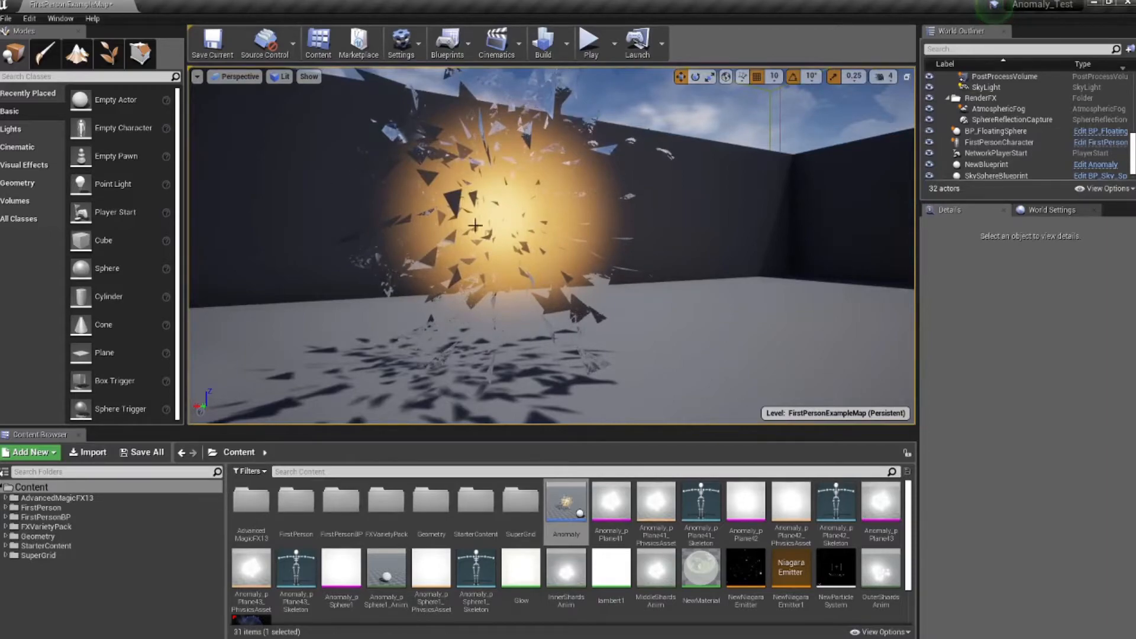
pyautogui.moveTo(475, 218); pyautogui.dragTo(479, 278, button='right')
pyautogui.moveTo(746, 345); pyautogui.dragTo(669, 281, button='right')
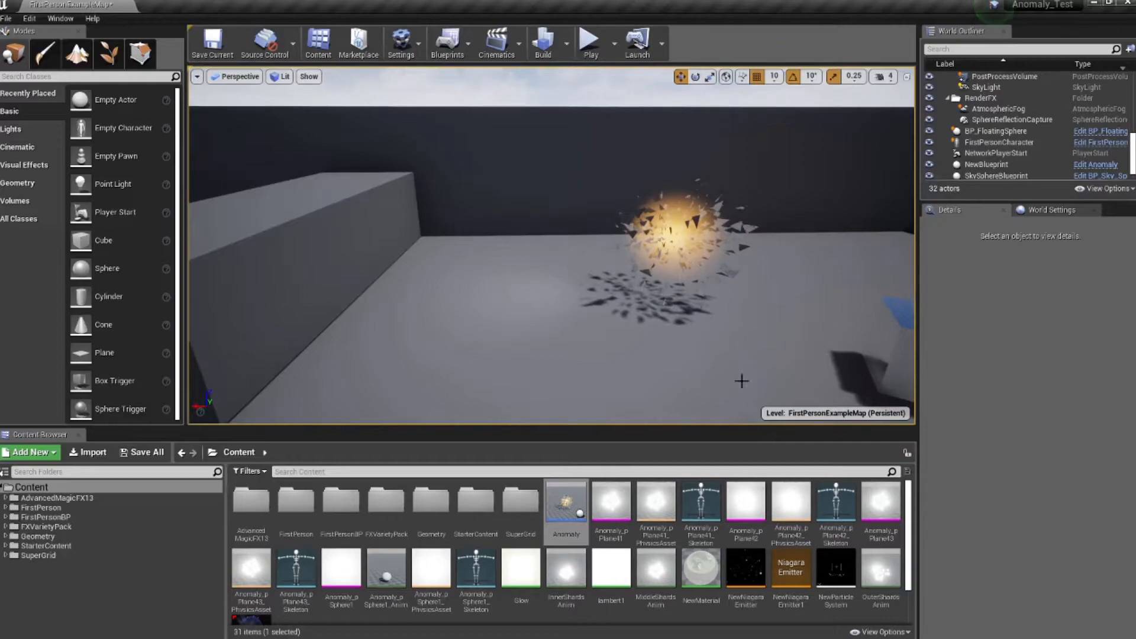
# Connect the Anomaly Time variable to the Delay node's Duration in the Anomaly event graph and place its node close below the Delay.
pyautogui.doubleClick(566, 506)
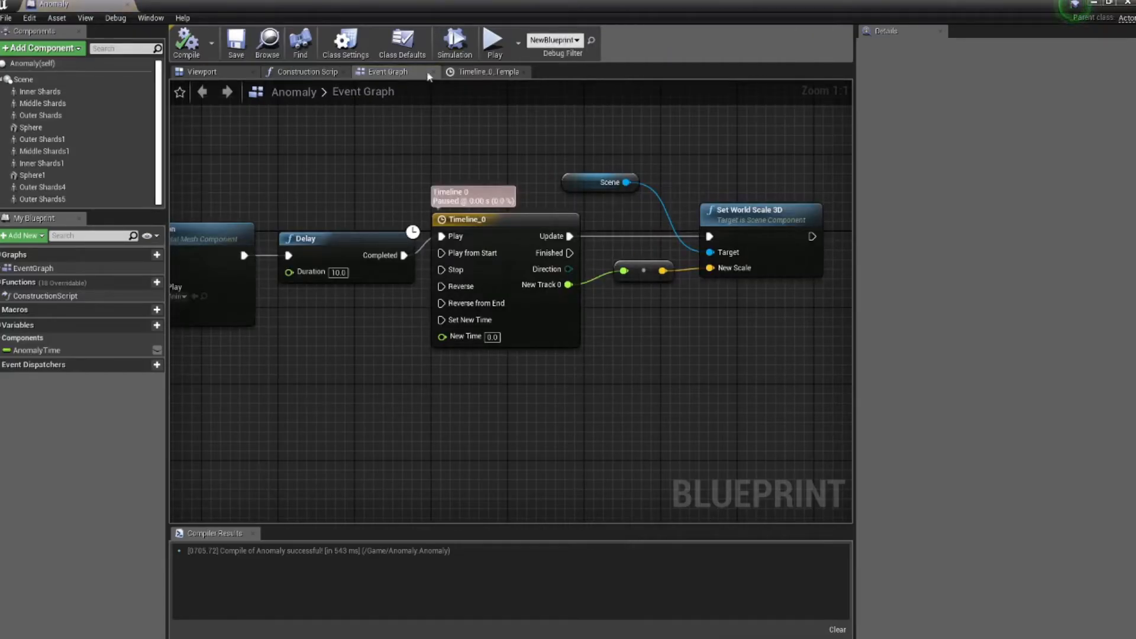
pyautogui.moveTo(425, 421); pyautogui.dragTo(675, 412, button='right')
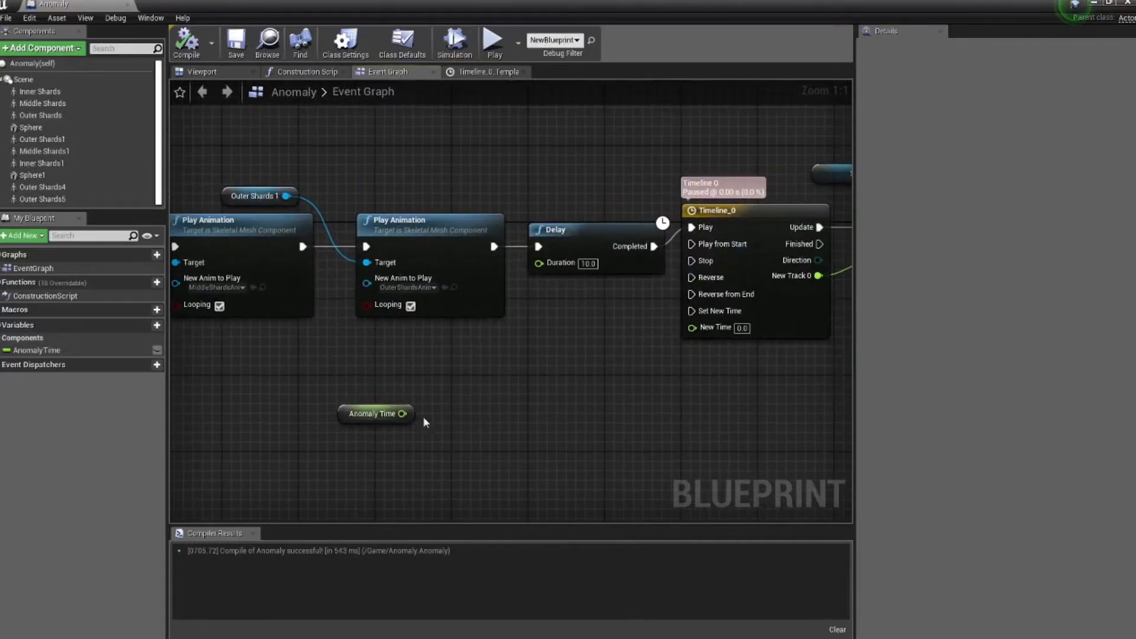
pyautogui.moveTo(394, 413); pyautogui.dragTo(539, 262)
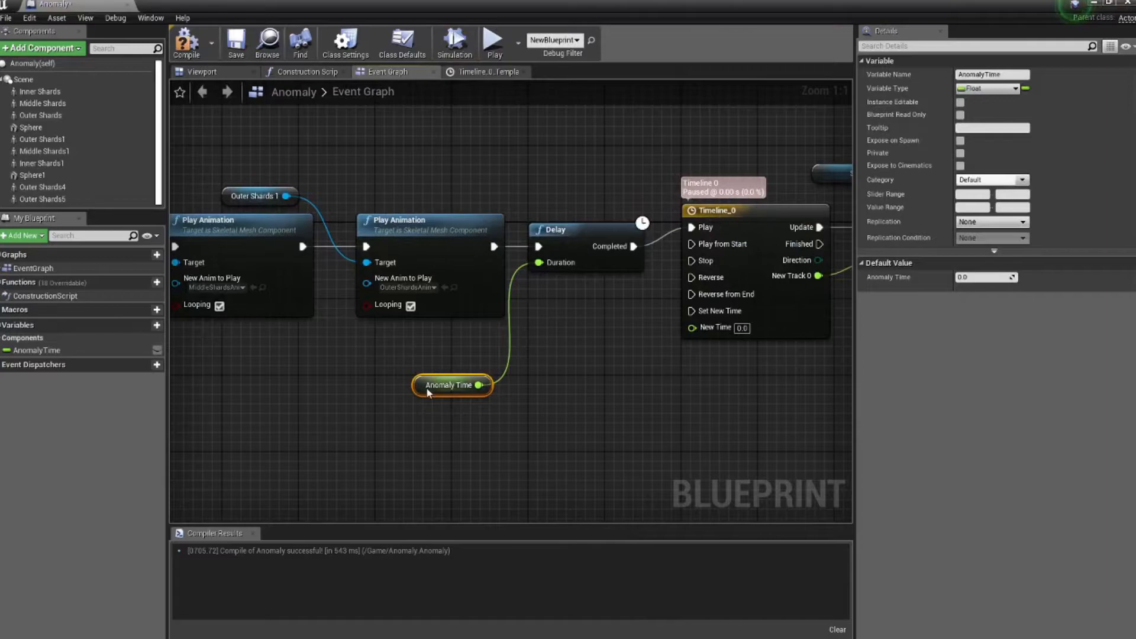
pyautogui.moveTo(417, 391); pyautogui.dragTo(437, 345)
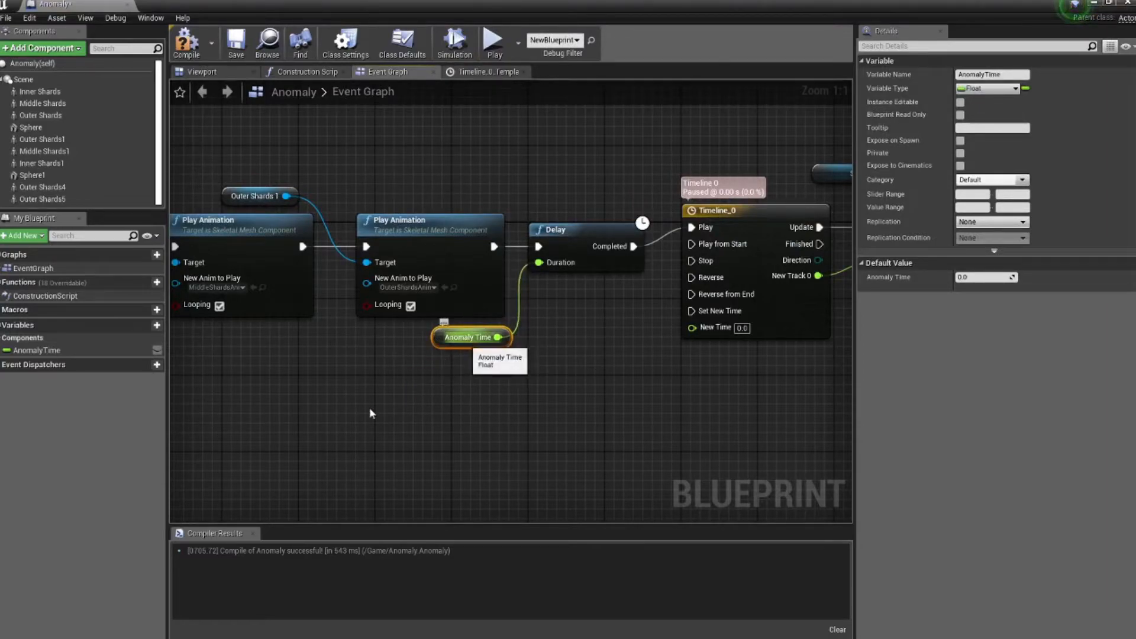
# Review the Random Float in Range node that sets Anomaly Time after Event BeginPlay, and compile the Anomaly blueprint.
pyautogui.moveTo(288, 416); pyautogui.dragTo(729, 417, button='right')
pyautogui.moveTo(382, 366); pyautogui.dragTo(1135, 361, button='right')
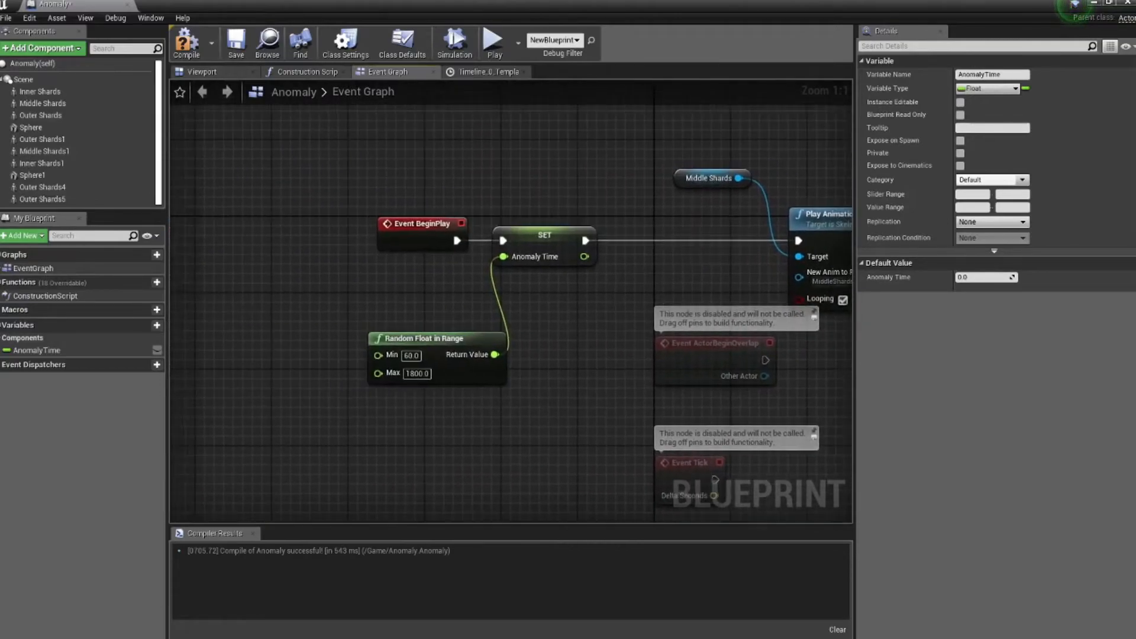
pyautogui.moveTo(770, 365); pyautogui.dragTo(852, 370, button='right')
pyautogui.moveTo(645, 323); pyautogui.dragTo(554, 311, button='right')
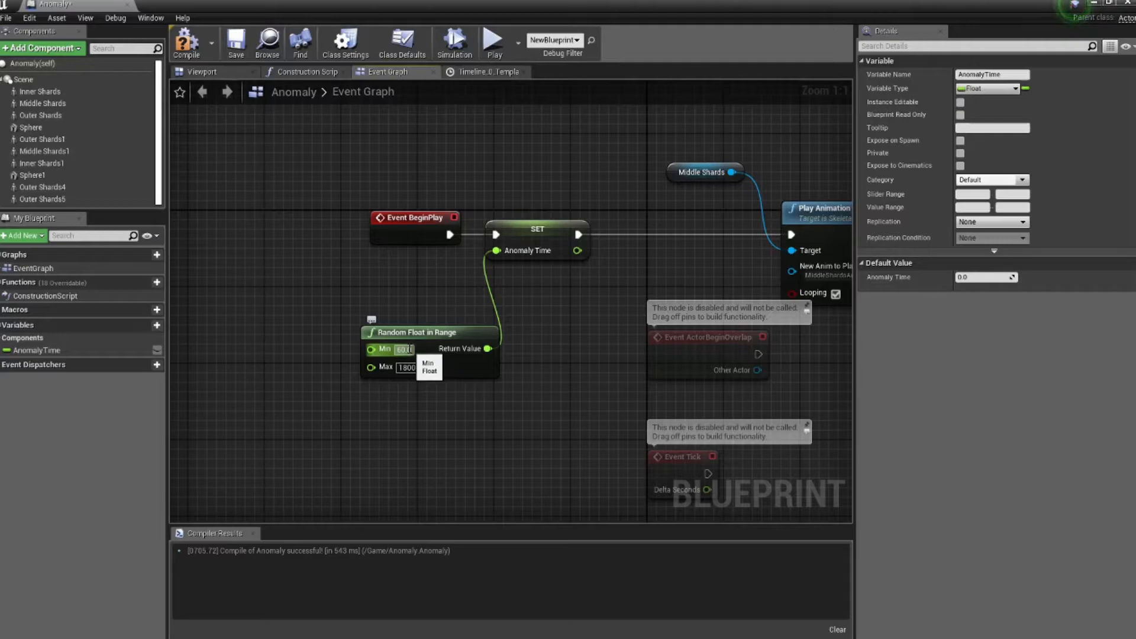
pyautogui.click(186, 41)
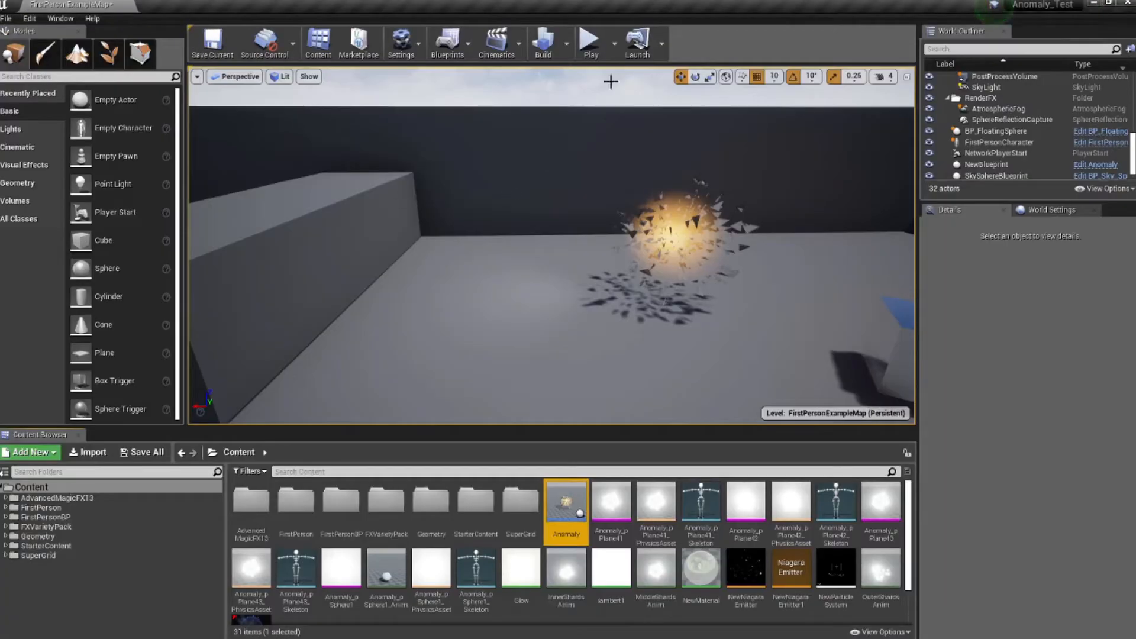
# Play-test the level with the random delay, move around the anomaly to watch it, and stop the session.
pyautogui.click(579, 43)
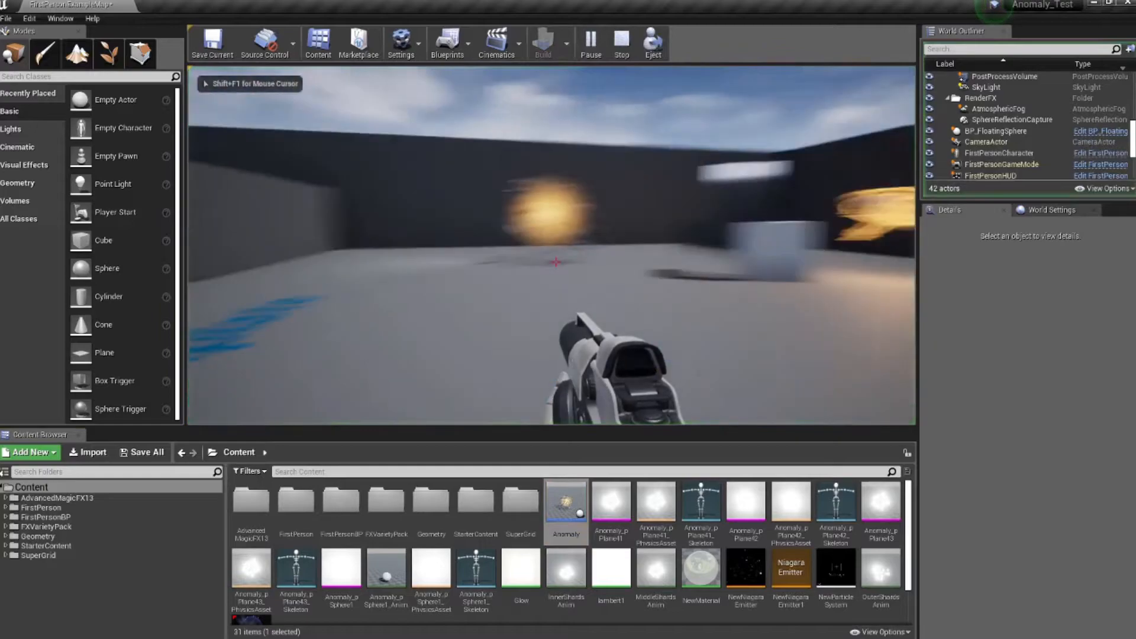
pyautogui.press('w')
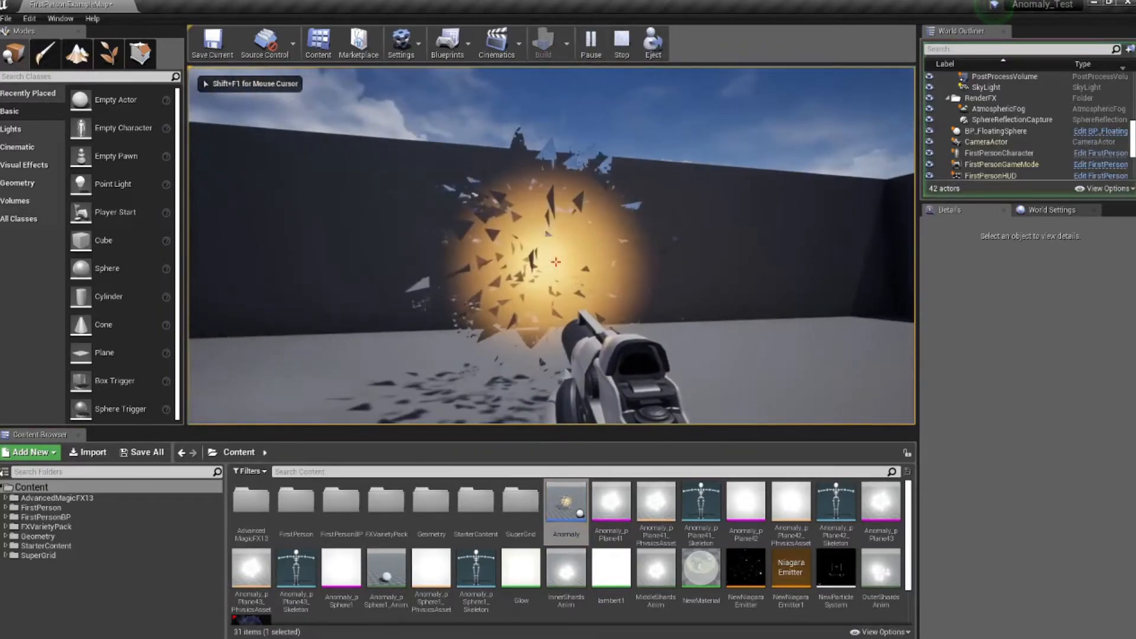
pyautogui.press('a')
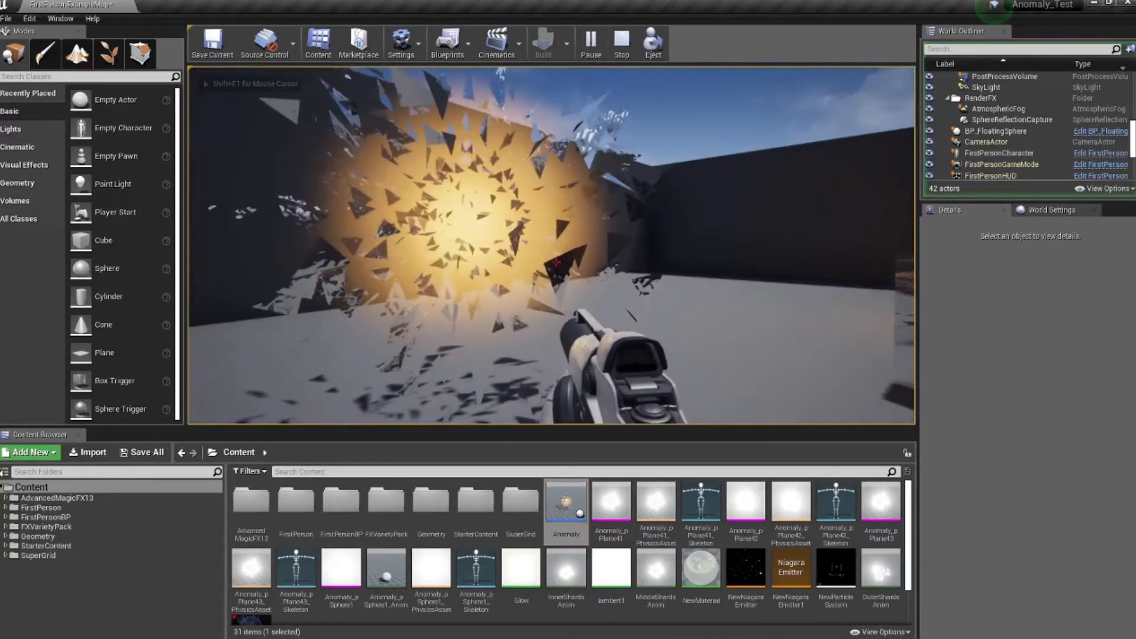
pyautogui.press('w')
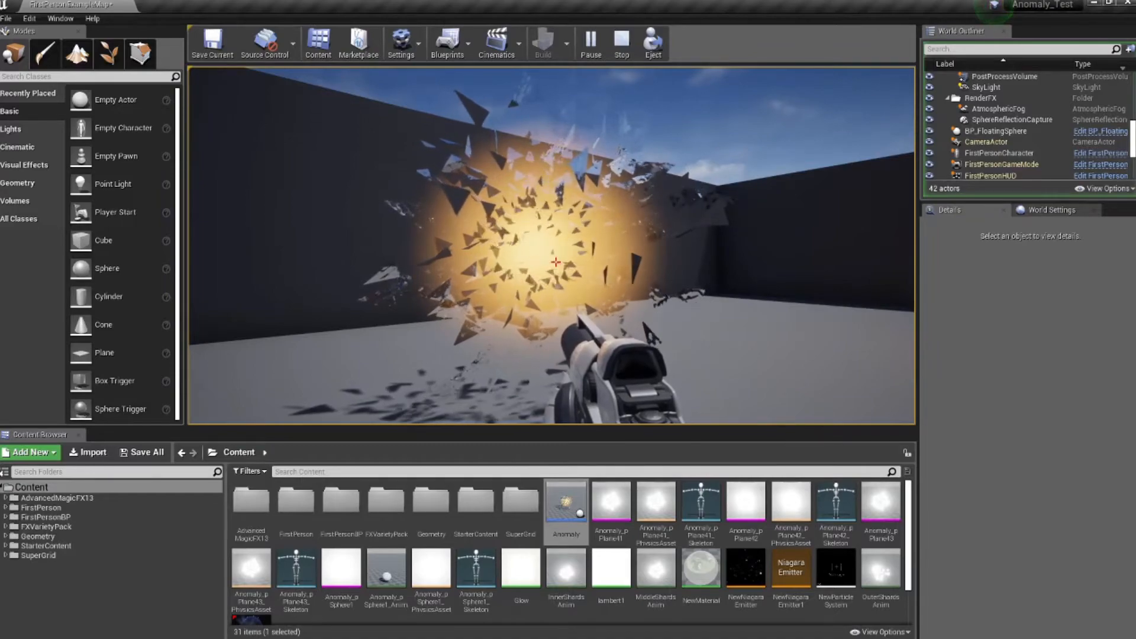
pyautogui.press('Escape')
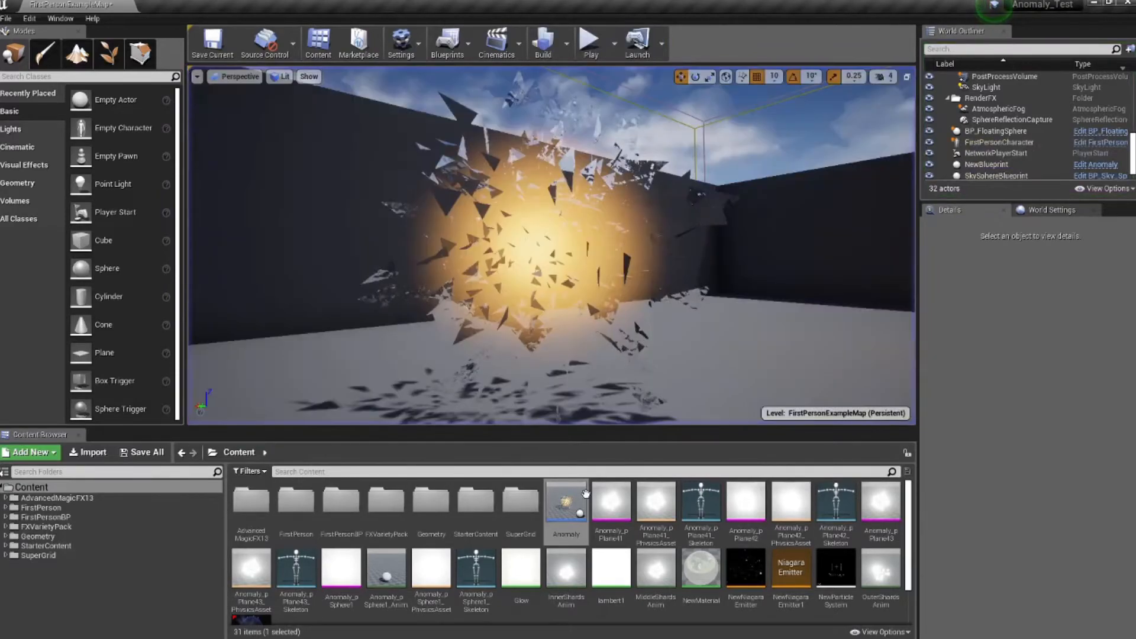
# Open the Anomaly blueprint and search its available node actions for "display".
pyautogui.doubleClick(585, 493)
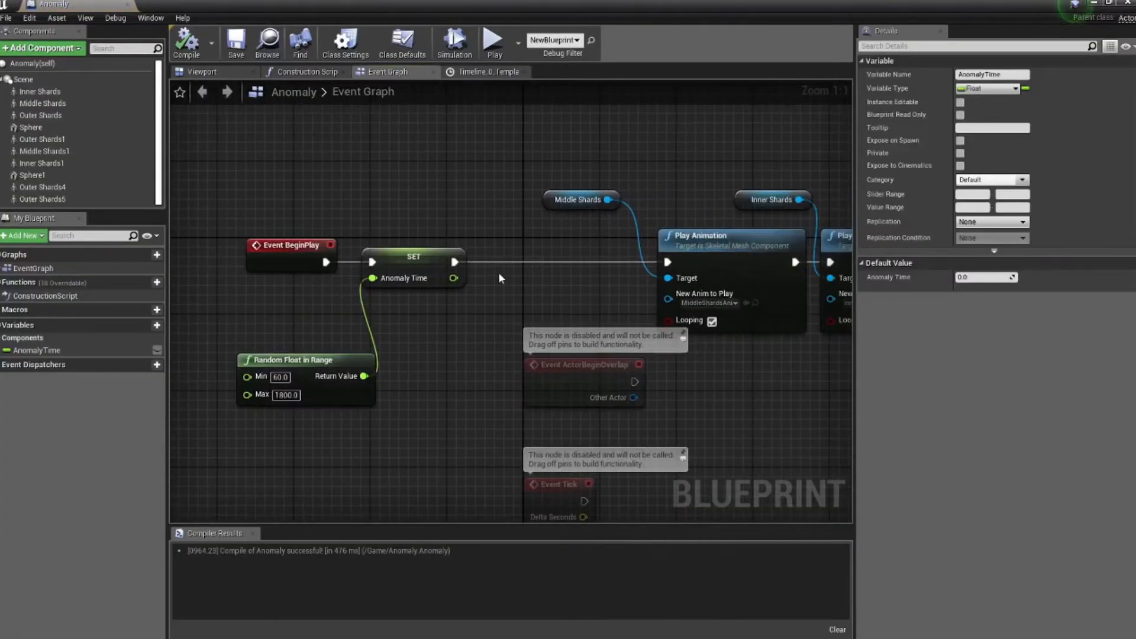
pyautogui.rightClick(498, 278)
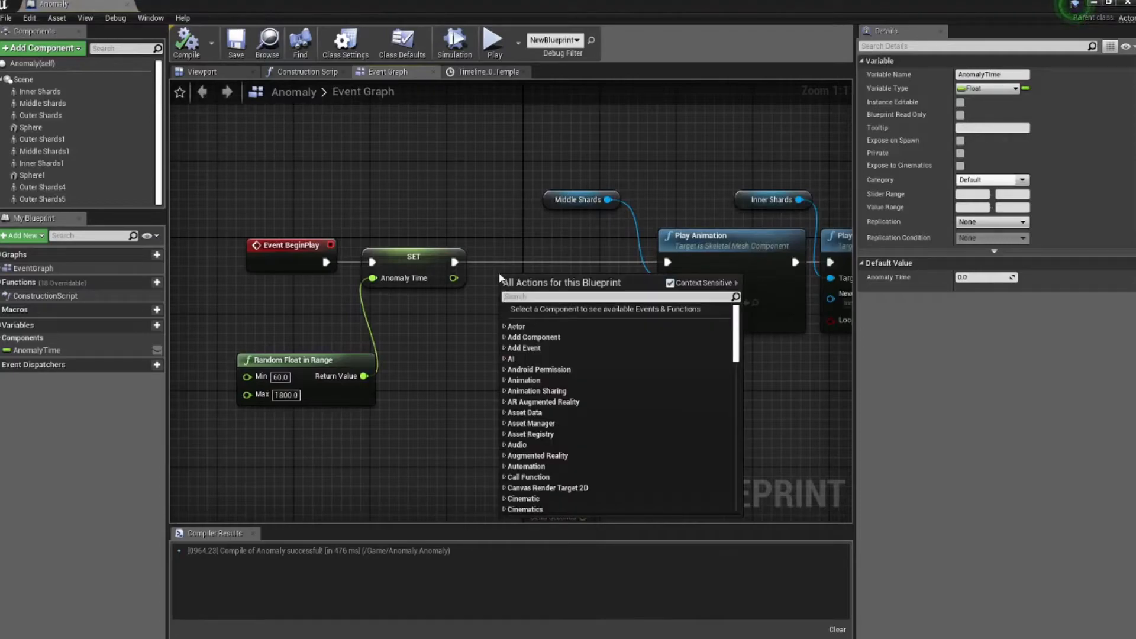
pyautogui.write('display')
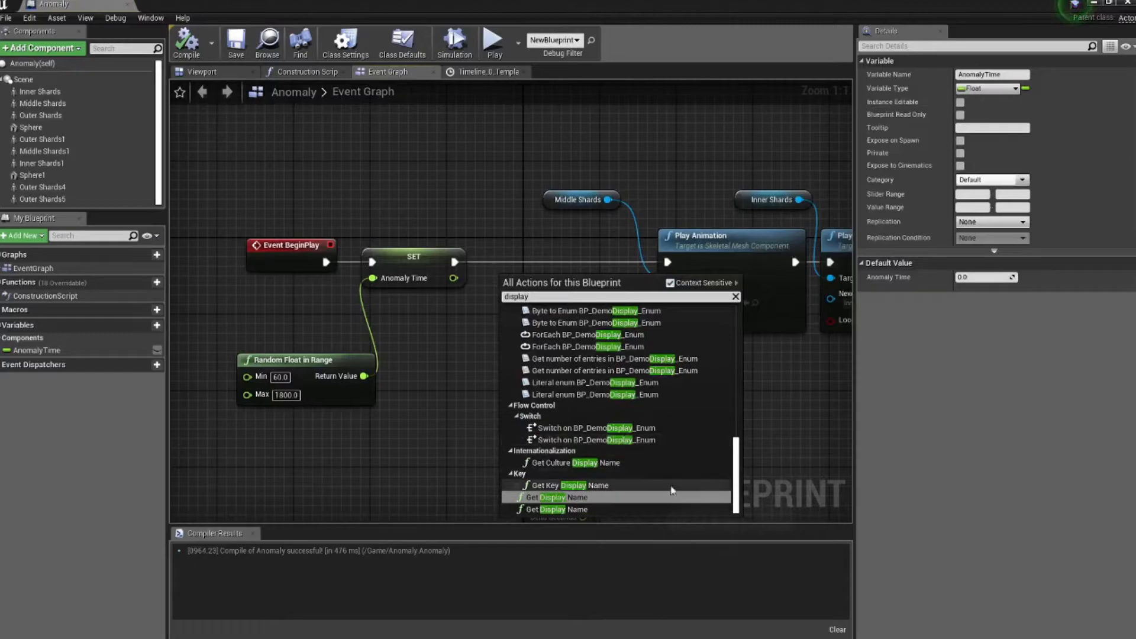
pyautogui.scroll(3, 691, 479)
pyautogui.scroll(3, 690, 474)
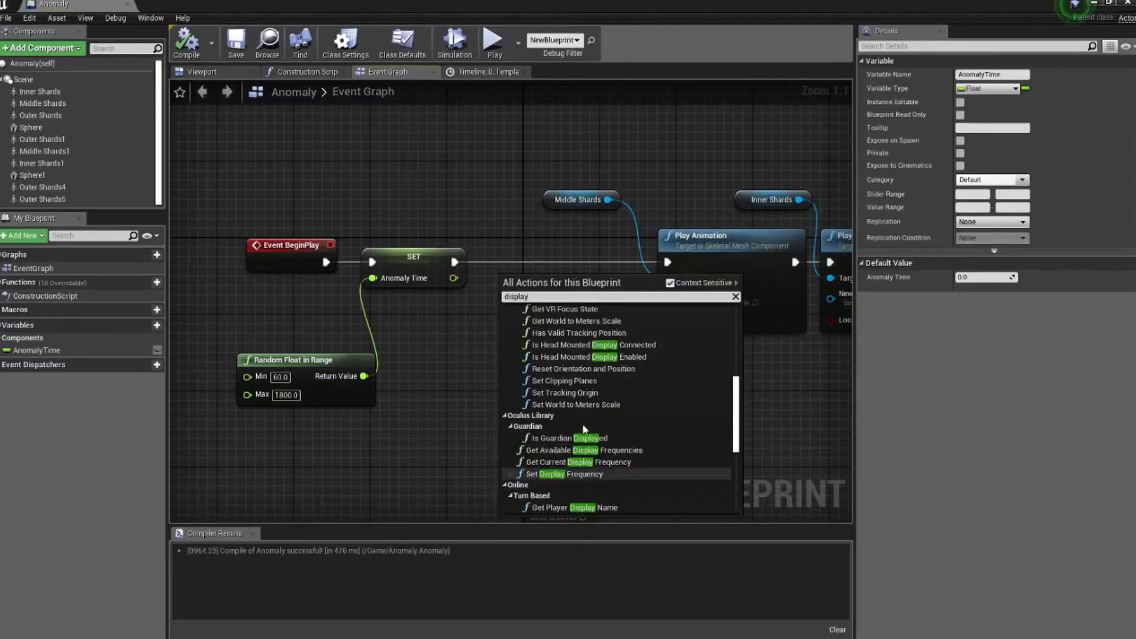
pyautogui.scroll(3, 583, 421)
pyautogui.scroll(5, 581, 415)
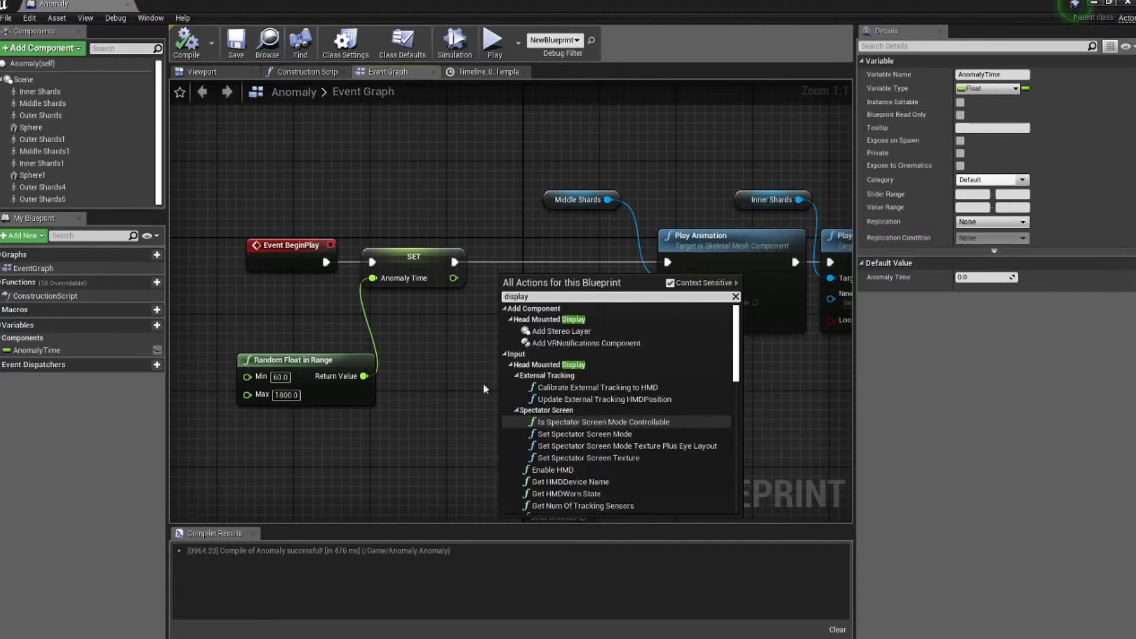
pyautogui.click(430, 360)
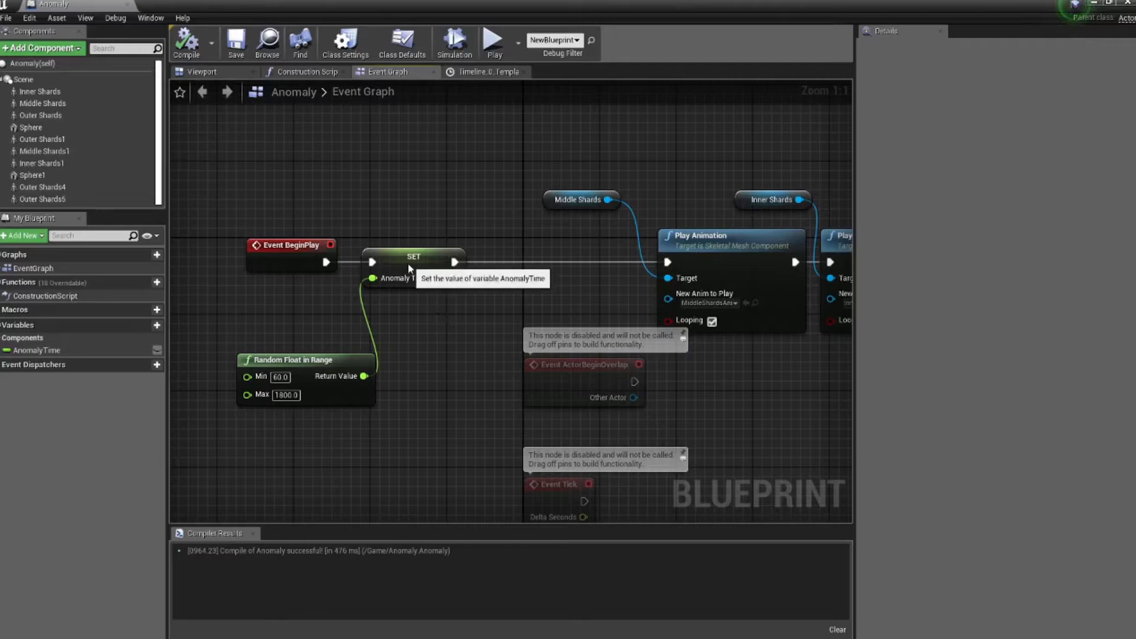
# Add a Draw Debug String node, found under "debug", between the Anomaly Time SET node and the first Play Animation node.
pyautogui.moveTo(407, 264); pyautogui.dragTo(396, 264)
pyautogui.rightClick(556, 308)
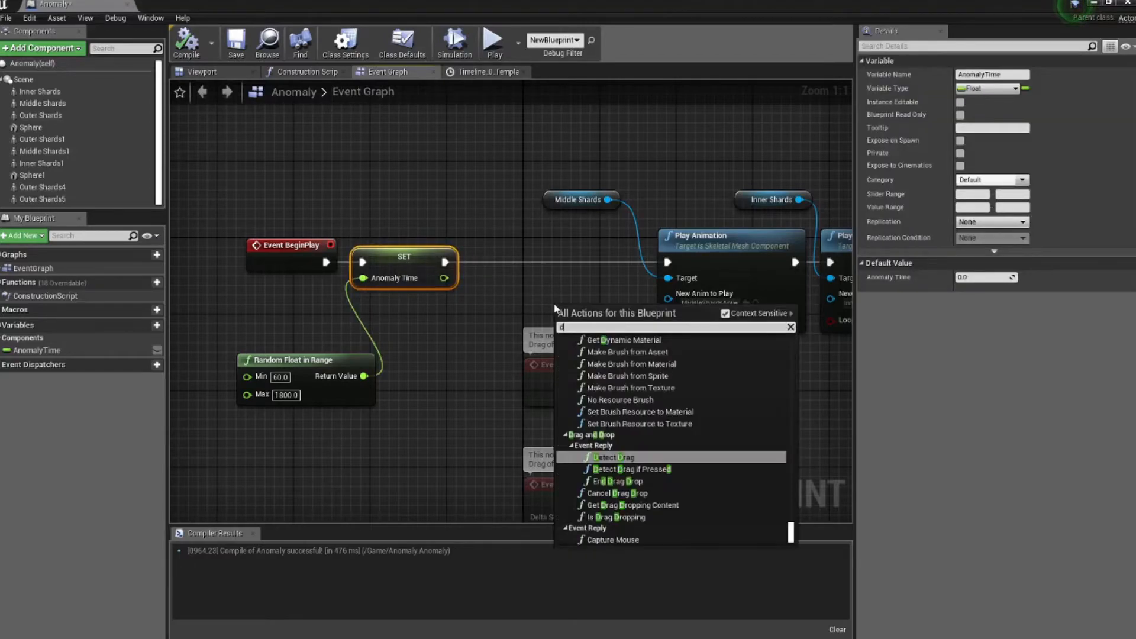
pyautogui.write('debug')
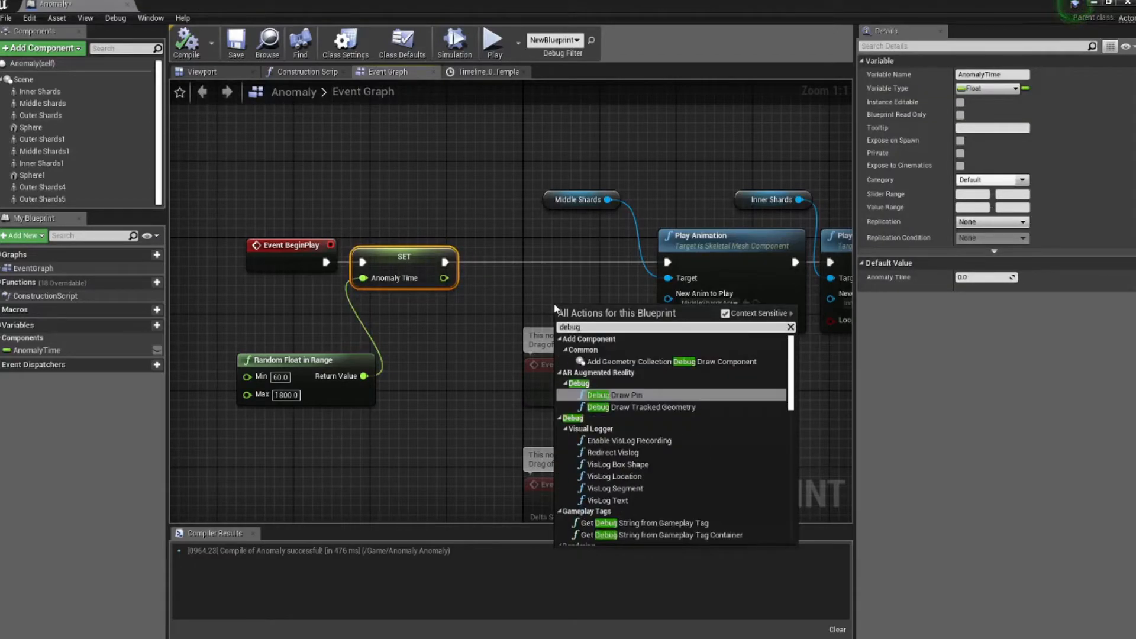
pyautogui.press('Down')
pyautogui.press('Down')
pyautogui.press('Down')
pyautogui.press('Down')
pyautogui.press('Down')
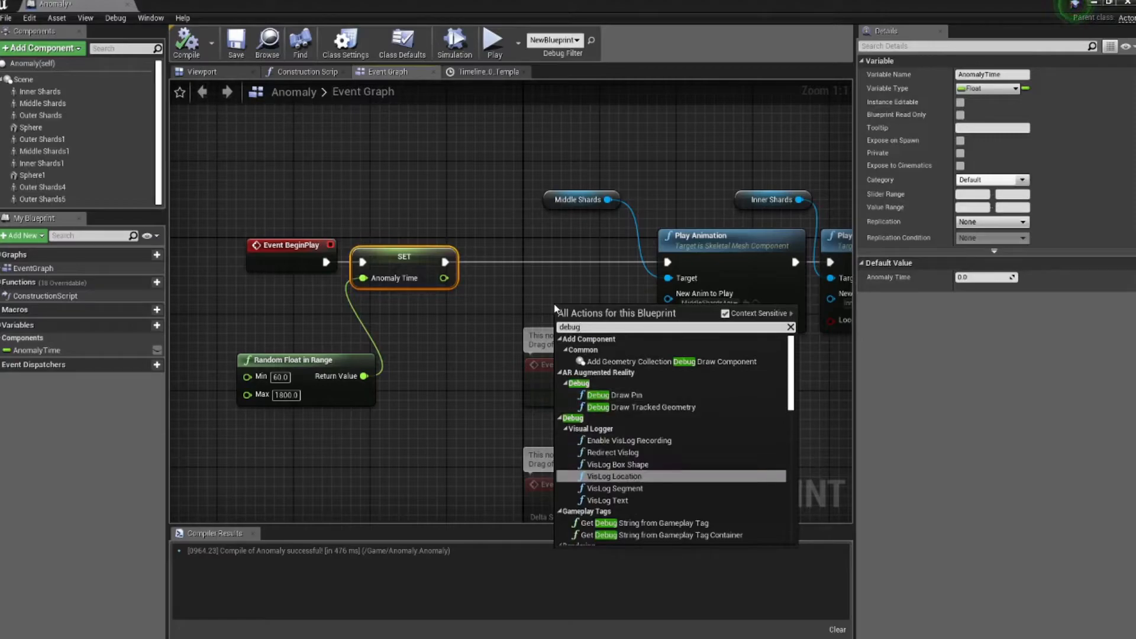
pyautogui.scroll(-3, 712, 449)
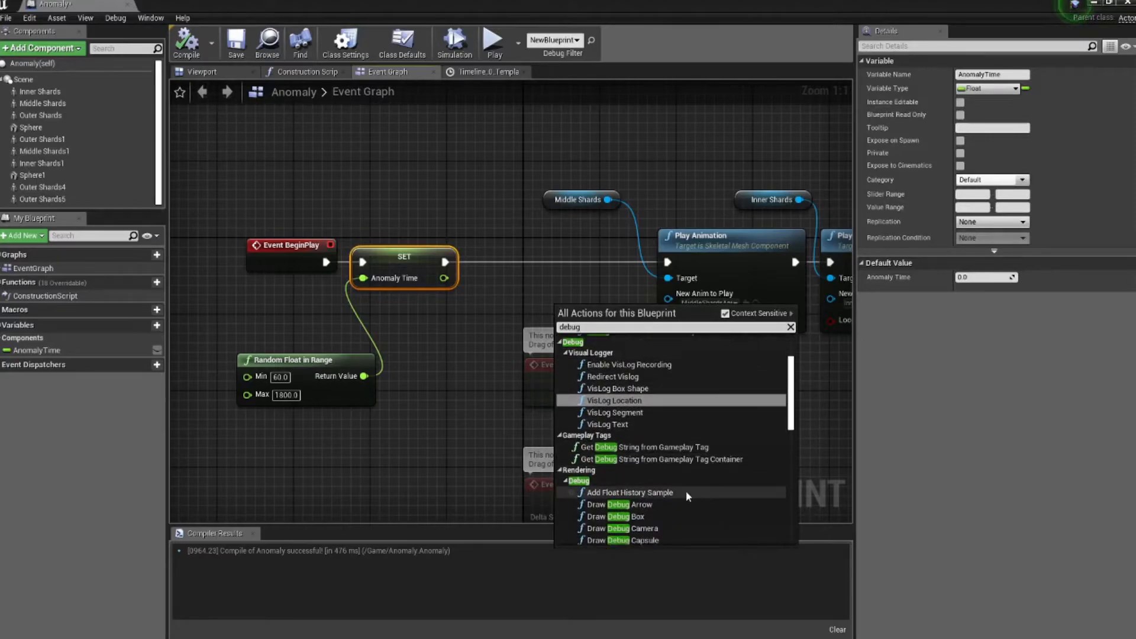
pyautogui.scroll(-5, 692, 518)
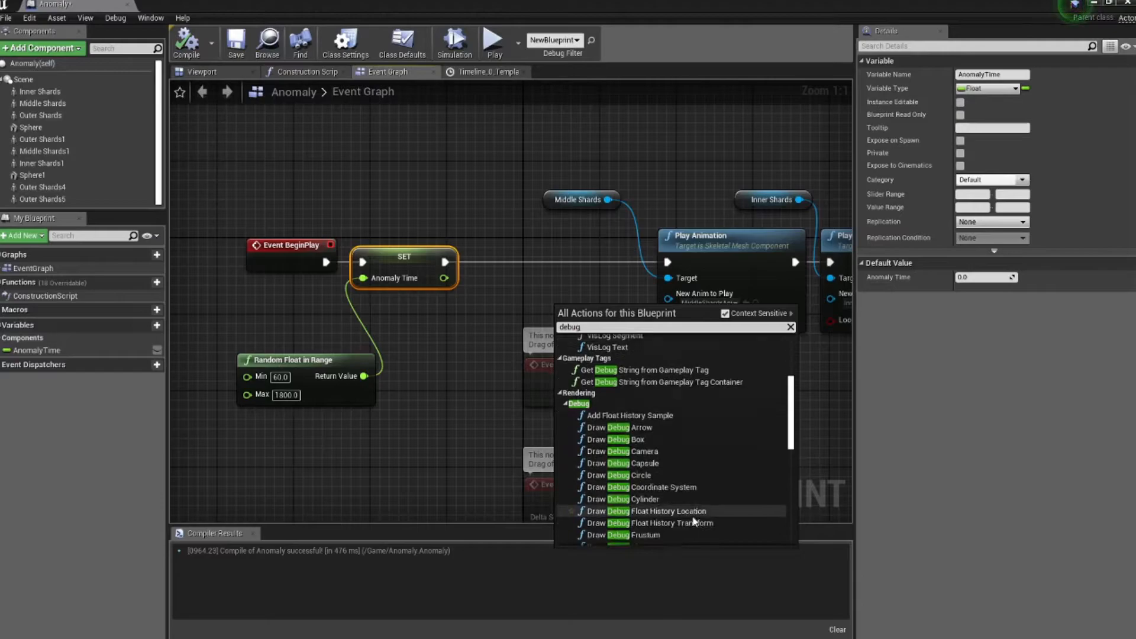
pyautogui.scroll(-3, 693, 517)
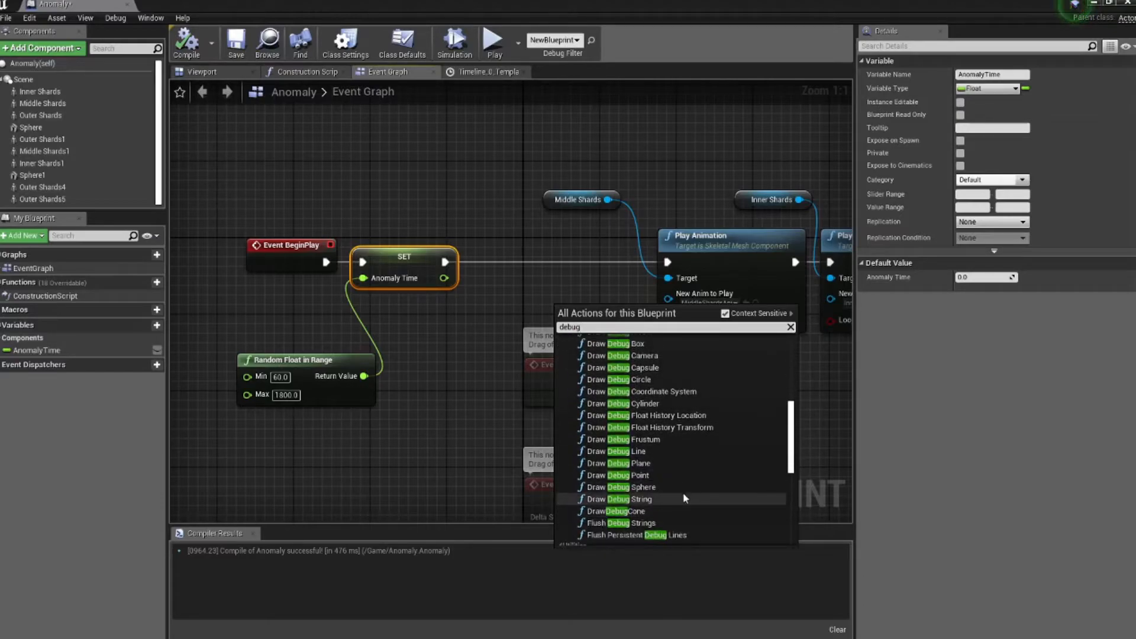
pyautogui.scroll(-4, 684, 497)
pyautogui.scroll(1, 684, 498)
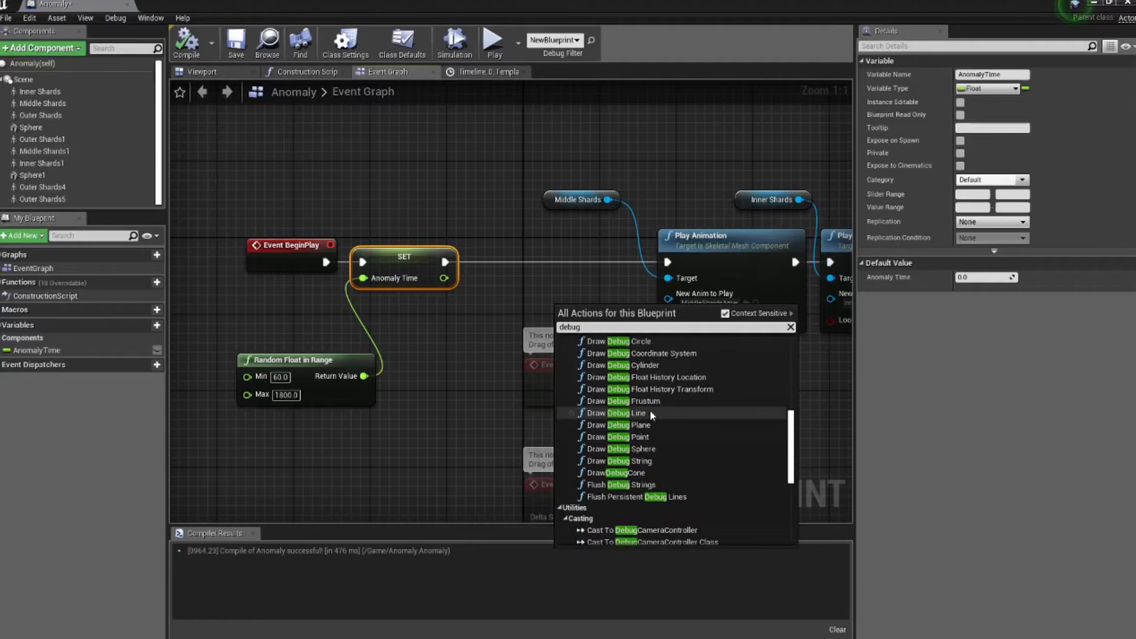
pyautogui.scroll(5, 691, 386)
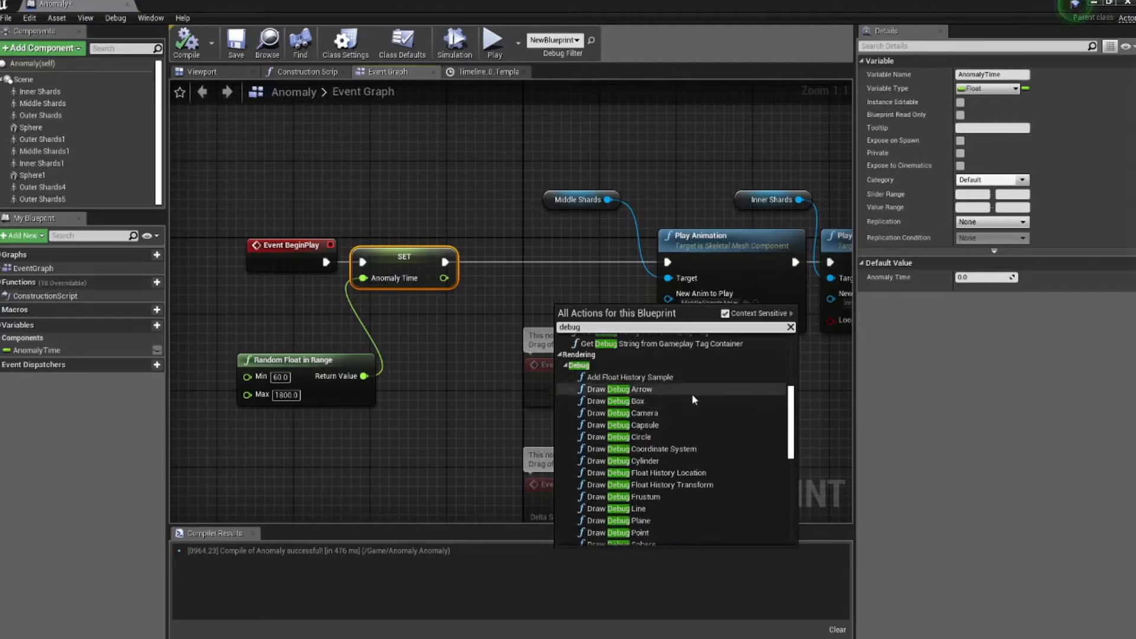
pyautogui.scroll(-3, 661, 499)
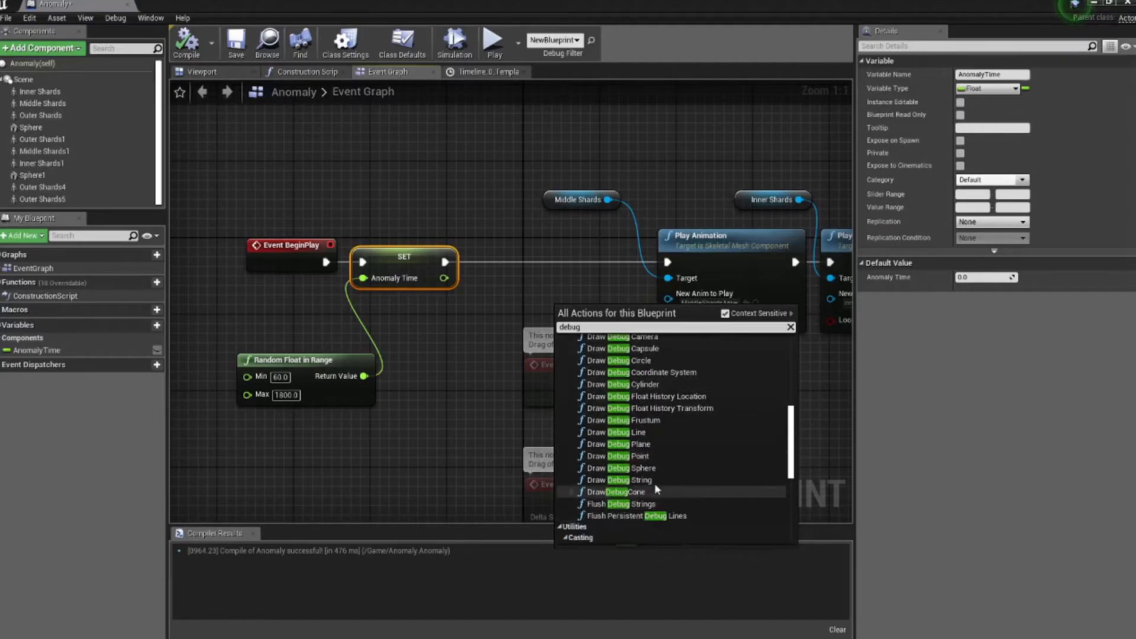
pyautogui.click(654, 481)
pyautogui.moveTo(600, 313)
pyautogui.mouseDown()
pyautogui.moveTo(552, 281)
pyautogui.moveTo(532, 243)
pyautogui.mouseUp()
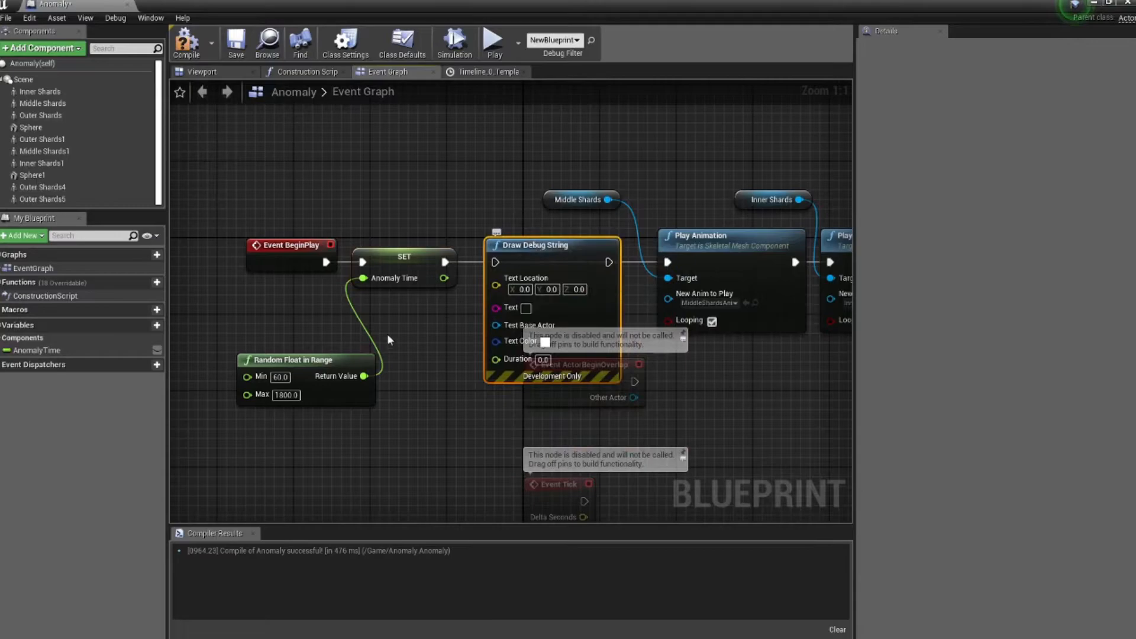
# Feed the SET node's Anomaly Time into Draw Debug String's Text, and route execution from SET through it to Play Animation.
pyautogui.moveTo(443, 279); pyautogui.dragTo(445, 302)
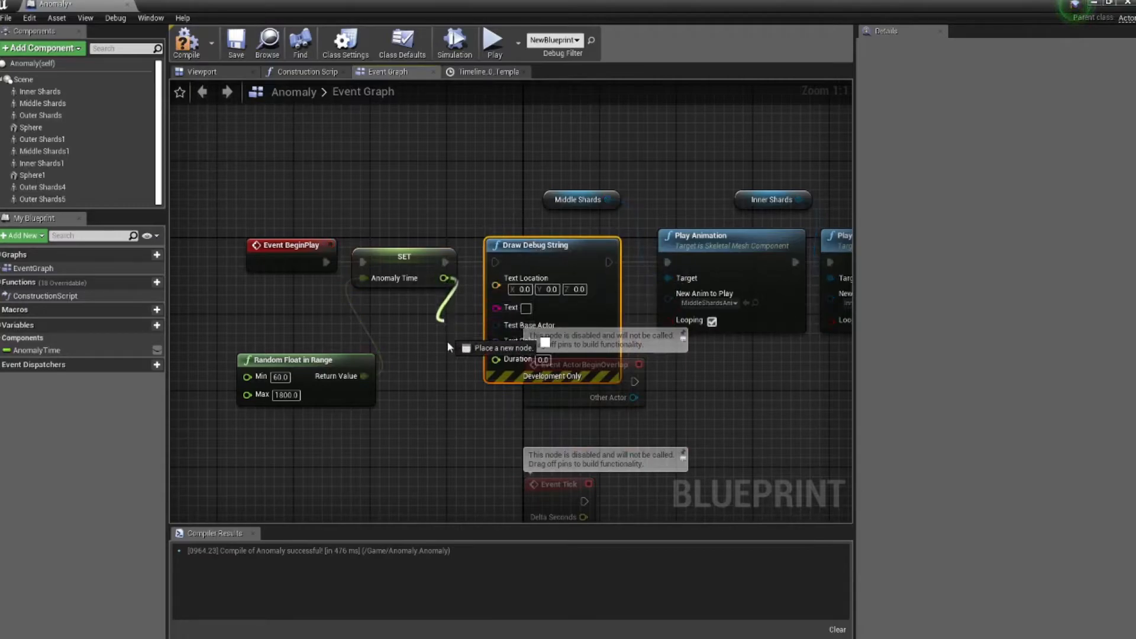
pyautogui.moveTo(472, 346); pyautogui.dragTo(497, 310)
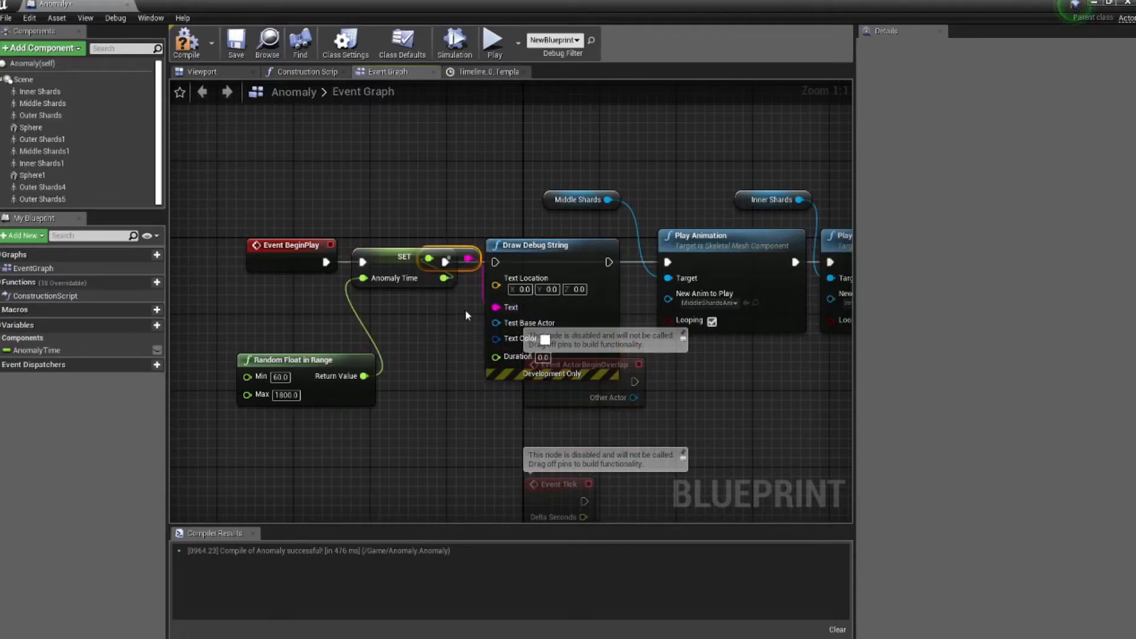
pyautogui.moveTo(458, 258); pyautogui.dragTo(440, 335)
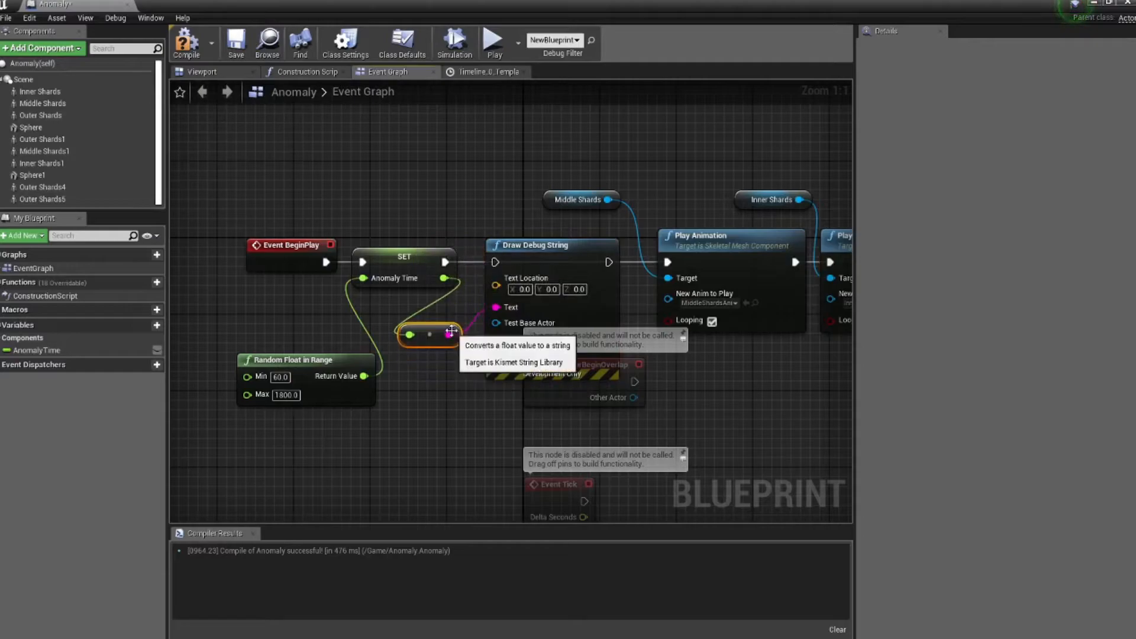
pyautogui.moveTo(454, 262)
pyautogui.mouseDown()
pyautogui.moveTo(509, 265)
pyautogui.moveTo(497, 262)
pyautogui.mouseUp()
pyautogui.moveTo(609, 262); pyautogui.dragTo(673, 266)
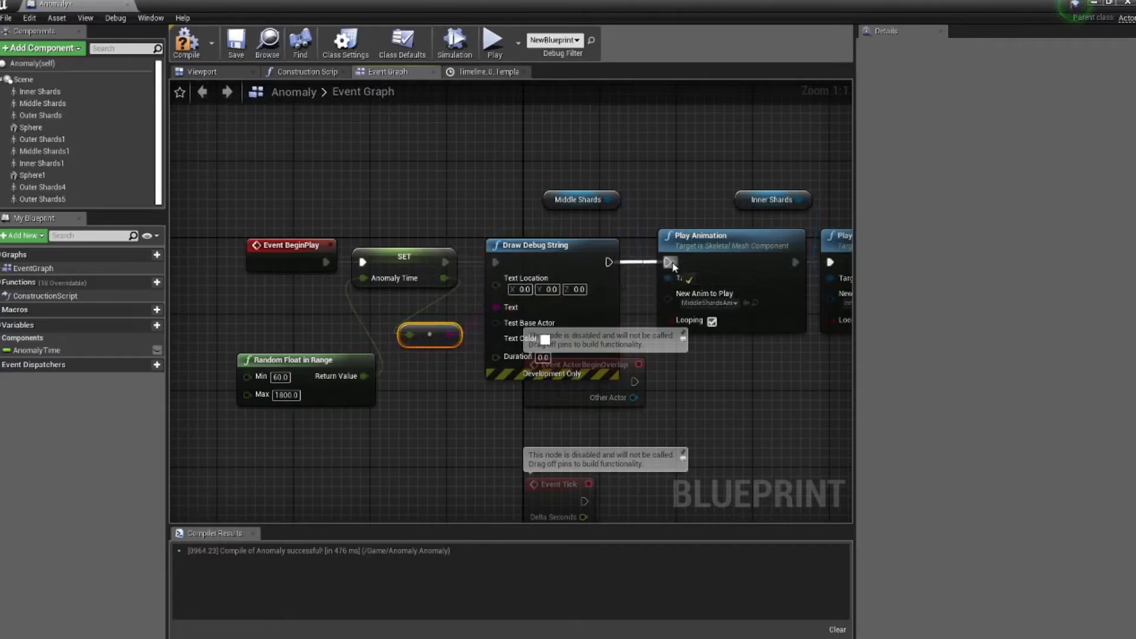
# Move the disabled Event ActorBeginOverlap node clear of Draw Debug String, and compile and save the blueprint.
pyautogui.moveTo(577, 395)
pyautogui.mouseDown()
pyautogui.moveTo(748, 399)
pyautogui.moveTo(702, 428)
pyautogui.mouseUp()
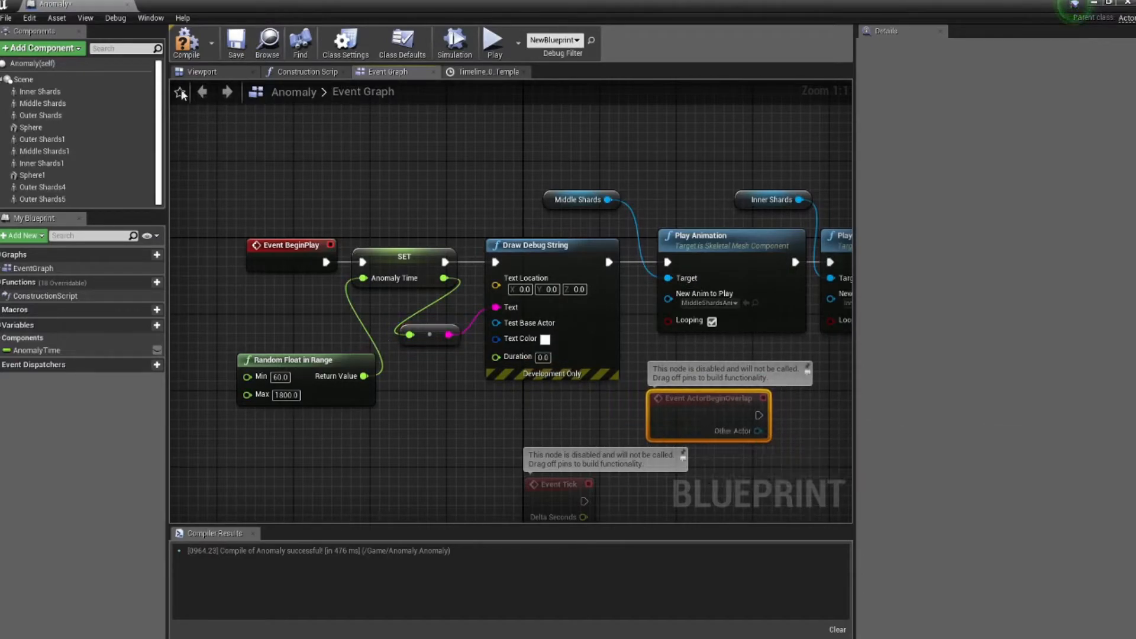
pyautogui.click(185, 43)
pyautogui.click(236, 45)
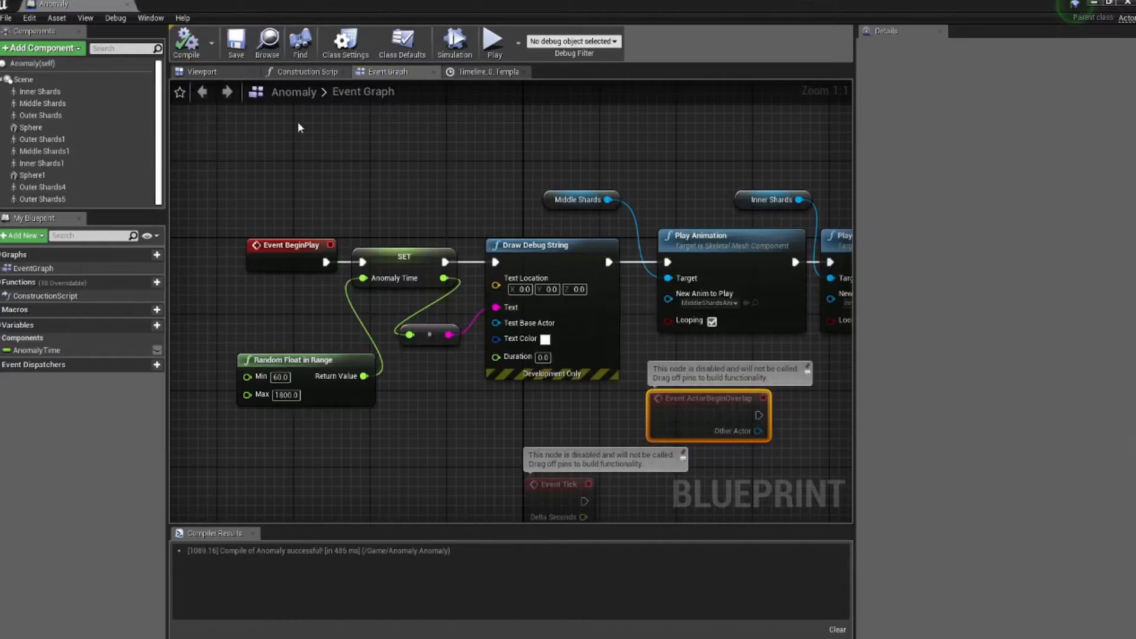
# Return to the level, play-test it to check for the debug text, and stop the session.
pyautogui.click(1091, 5)
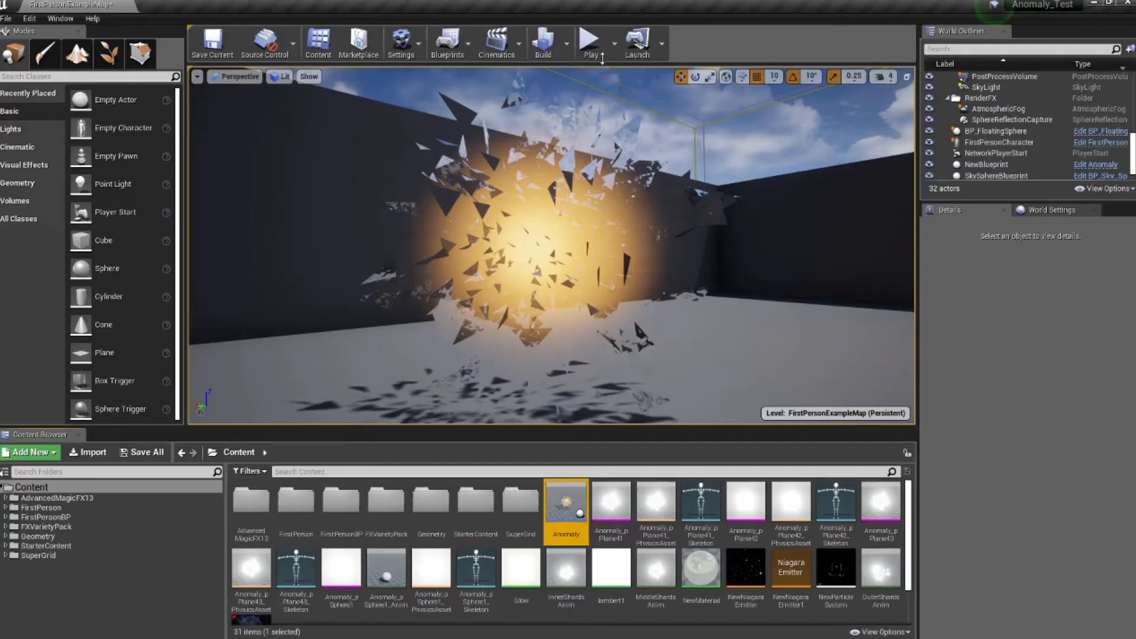
pyautogui.click(587, 40)
pyautogui.click(651, 232)
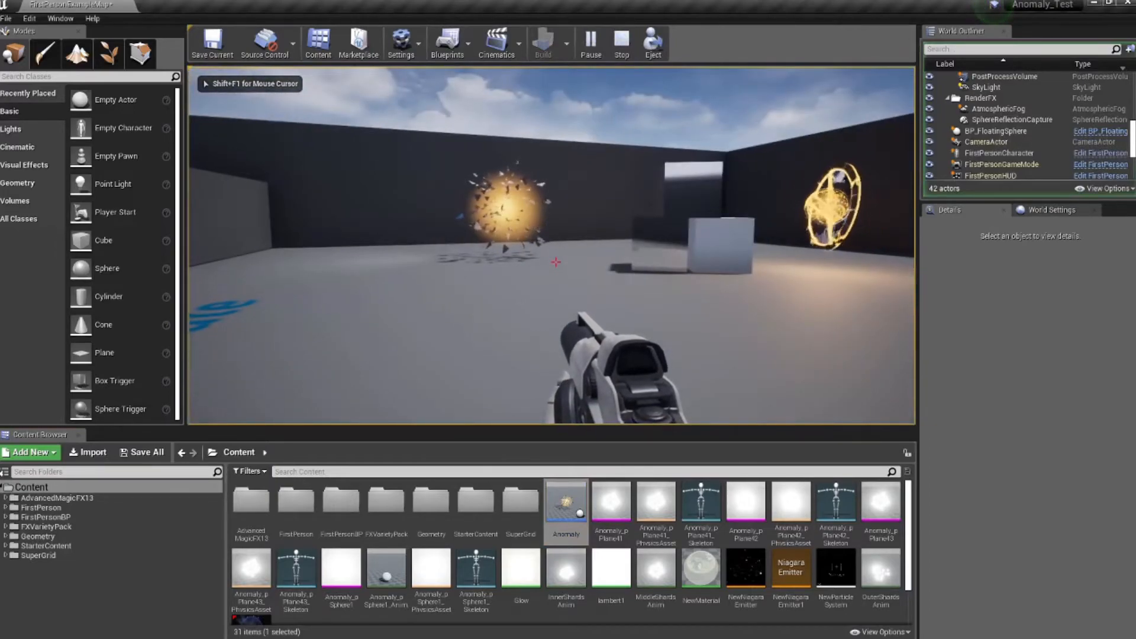
pyautogui.press('Escape')
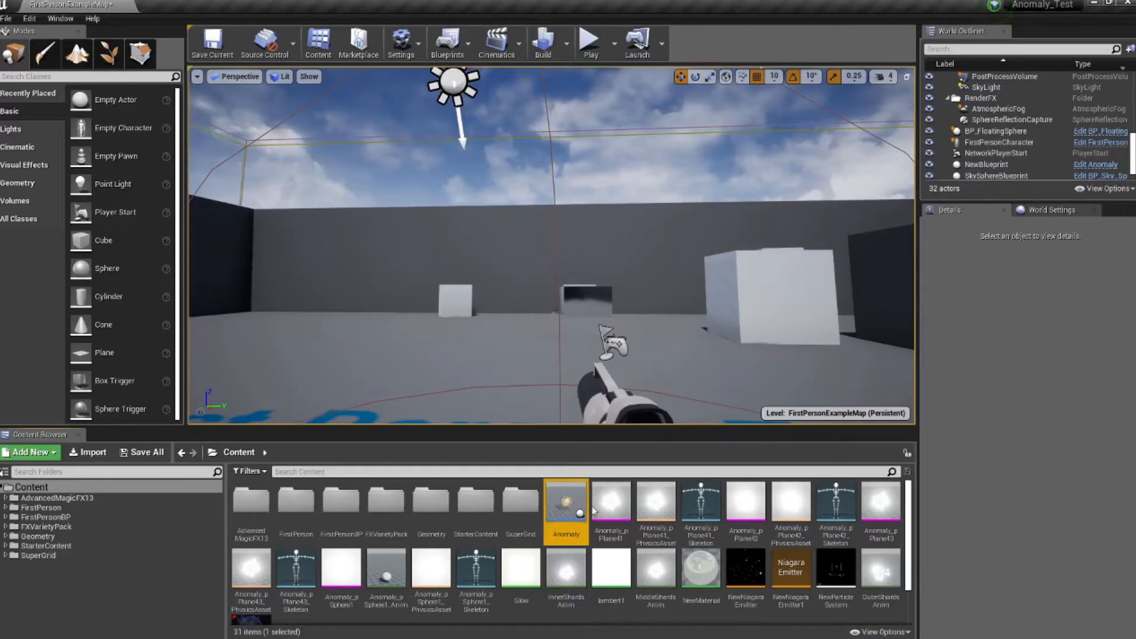
# Reopen the Anomaly blueprint and review the Print String node fed by the converted Anomaly Time value.
pyautogui.doubleClick(565, 506)
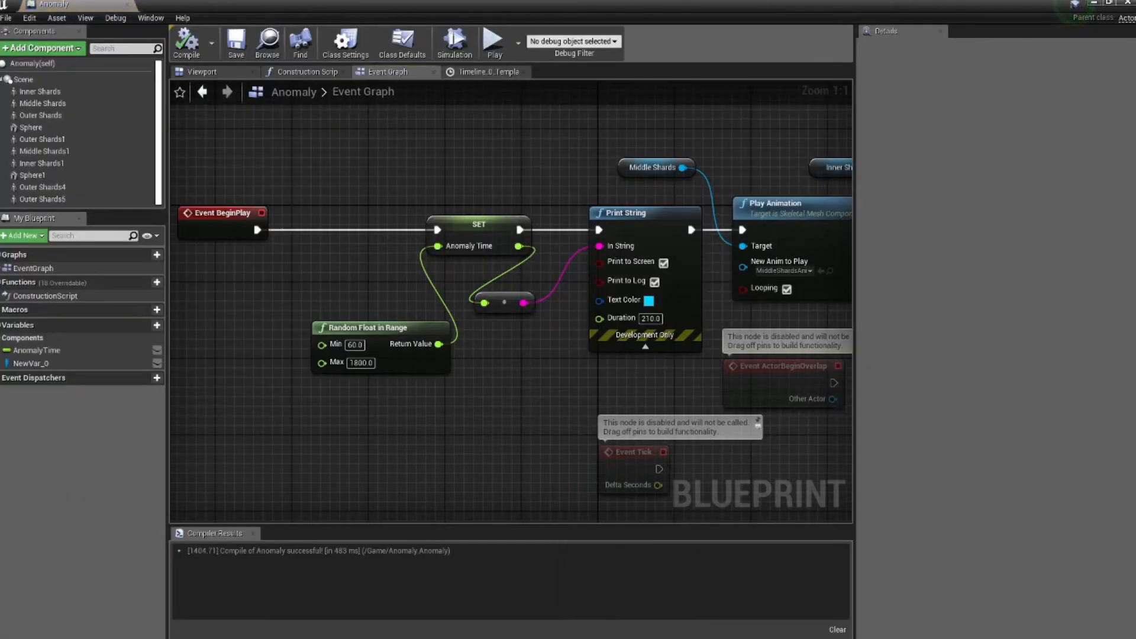
pyautogui.moveTo(664, 209); pyautogui.dragTo(562, 245, button='right')
pyautogui.moveTo(360, 275); pyautogui.dragTo(435, 283, button='right')
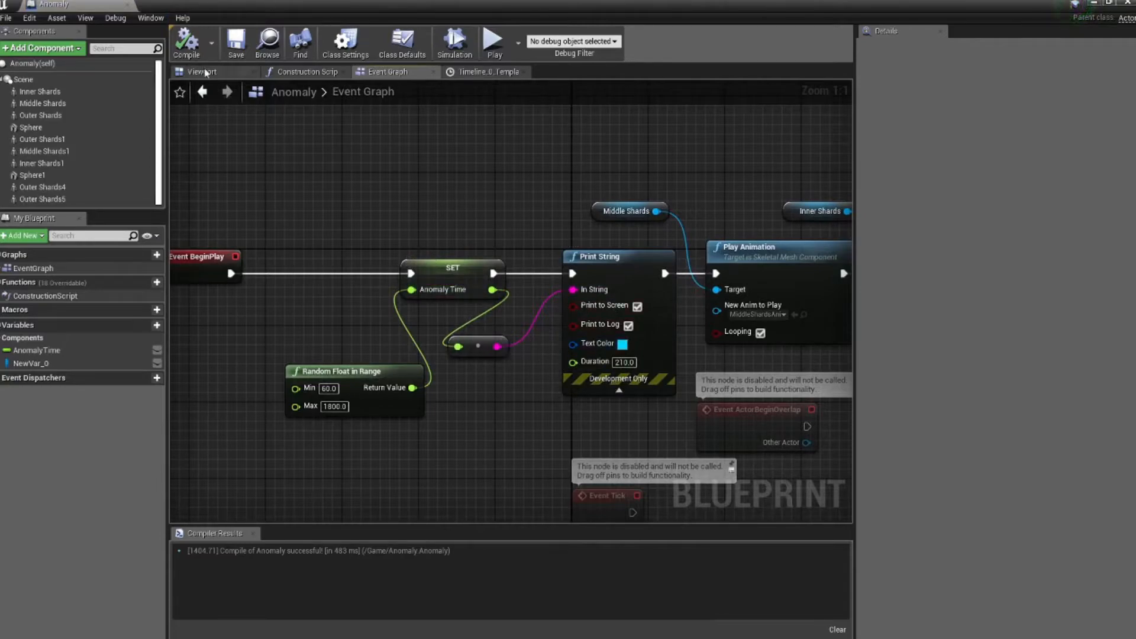
# Play the level to view the printed Anomaly Time on screen, and return to the Anomaly event graph.
pyautogui.click(1093, 4)
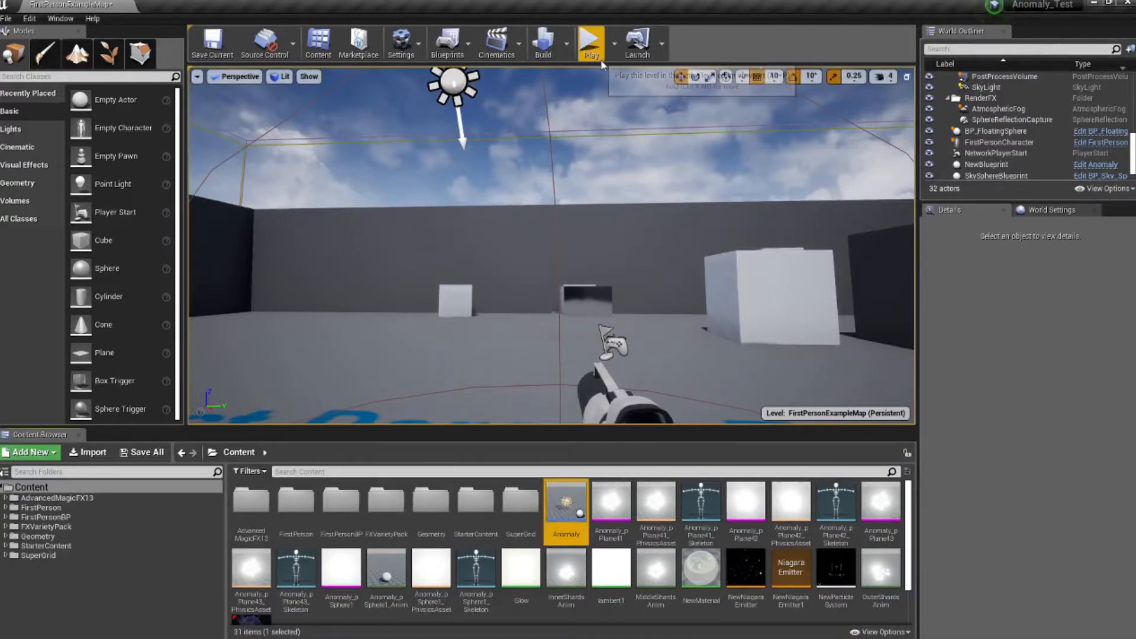
pyautogui.click(591, 44)
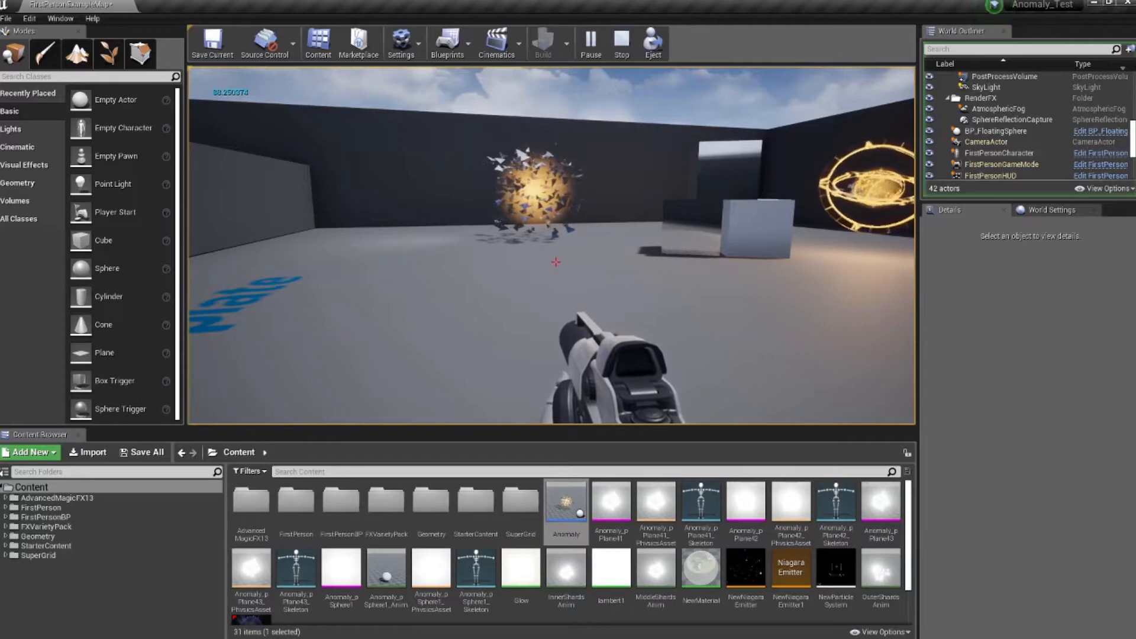
pyautogui.press('F8')
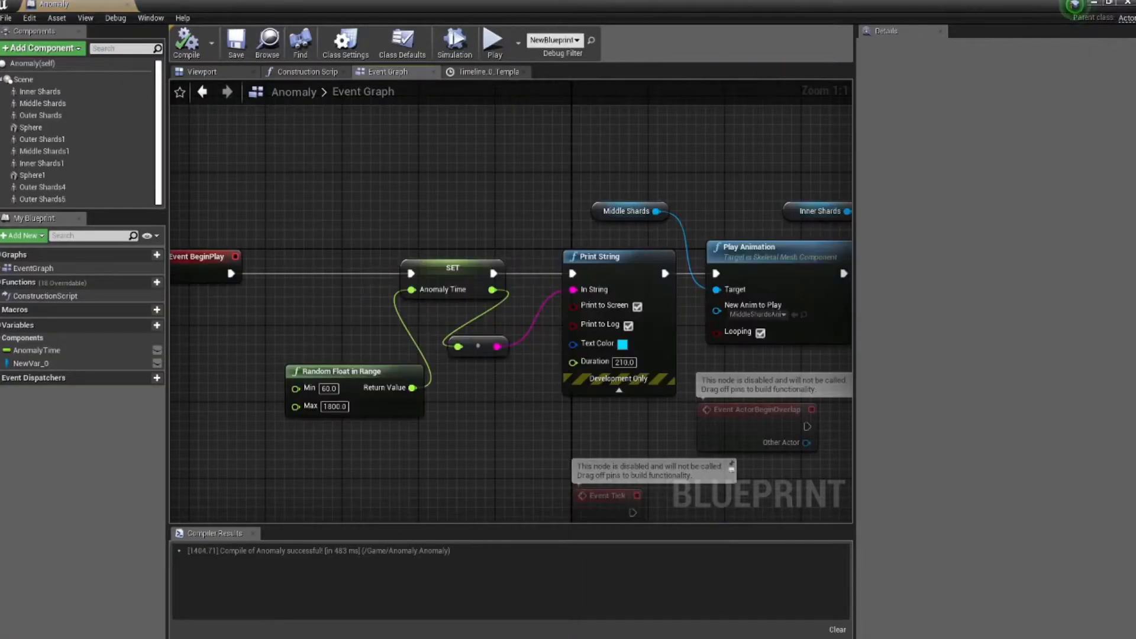
# Move the disabled Event Tick node to the free area below Event BeginPlay, and shift the float-to-string node closer to Print String.
pyautogui.moveTo(515, 395); pyautogui.dragTo(655, 291, button='right')
pyautogui.moveTo(726, 397); pyautogui.dragTo(266, 337)
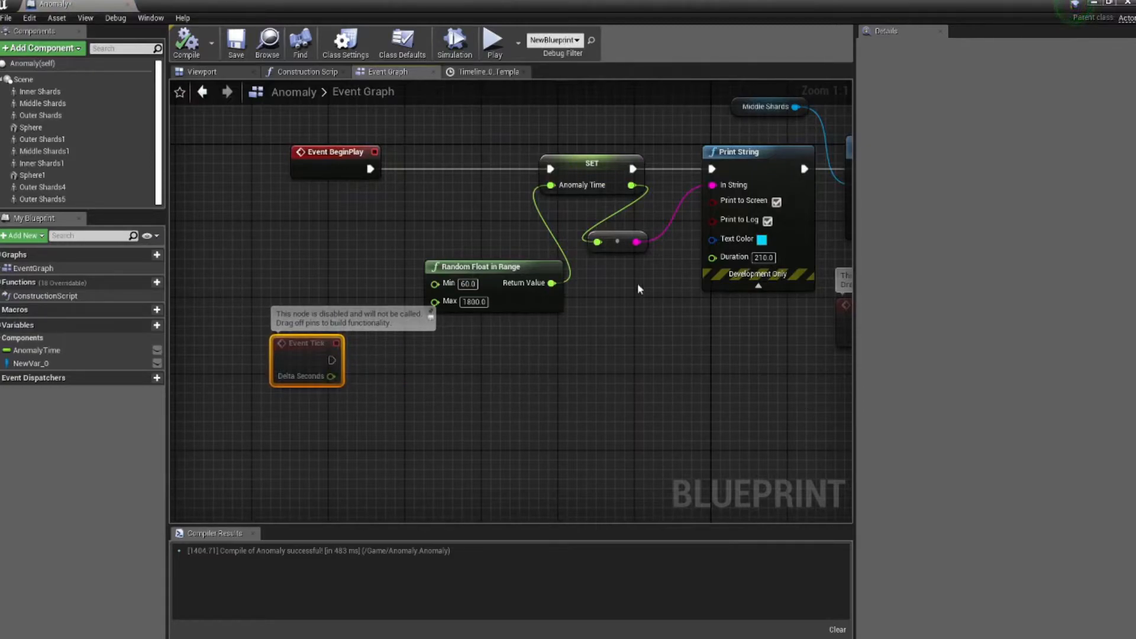
pyautogui.moveTo(672, 272); pyautogui.dragTo(553, 300, button='right')
pyautogui.moveTo(486, 272); pyautogui.dragTo(534, 273)
# Delete the Print String node and connect the Anomaly Time SET node's execution output directly to Play Animation.
pyautogui.click(634, 196)
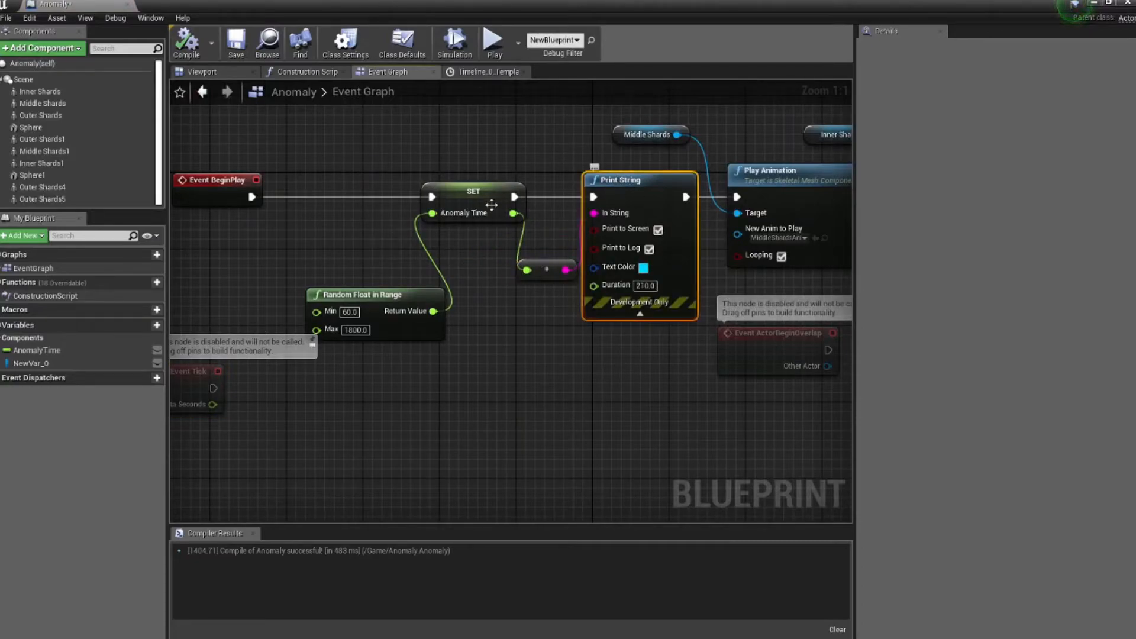
pyautogui.press('Delete')
pyautogui.moveTo(515, 197); pyautogui.dragTo(737, 197)
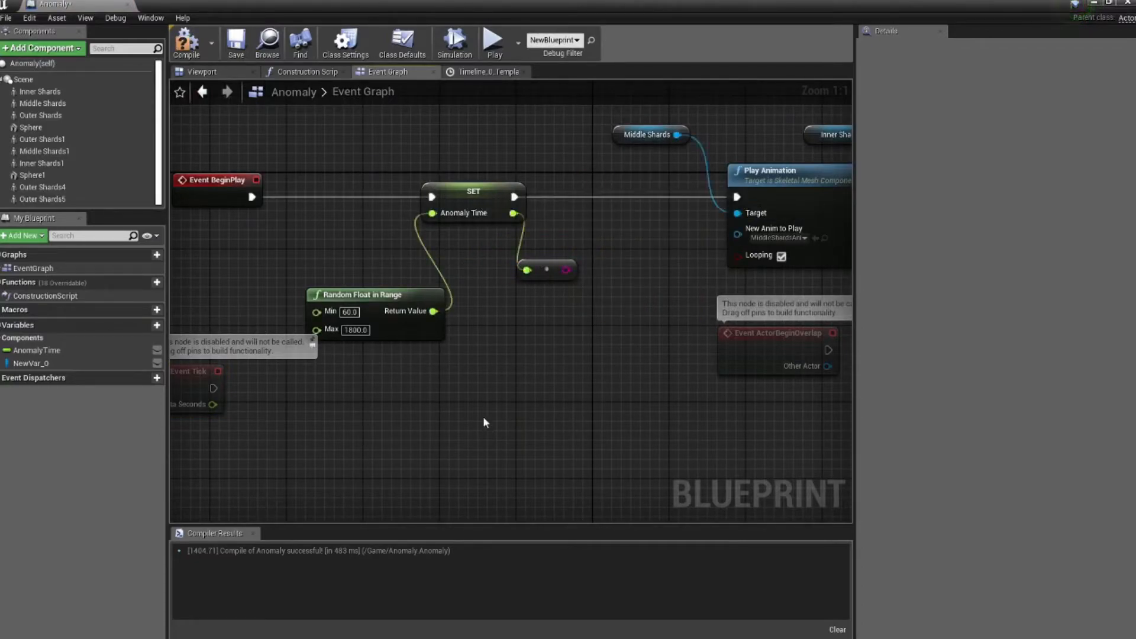
# Reposition the disabled Event Tick node slightly farther to the left, below Event BeginPlay.
pyautogui.moveTo(483, 417); pyautogui.dragTo(550, 389, button='right')
pyautogui.click(347, 374)
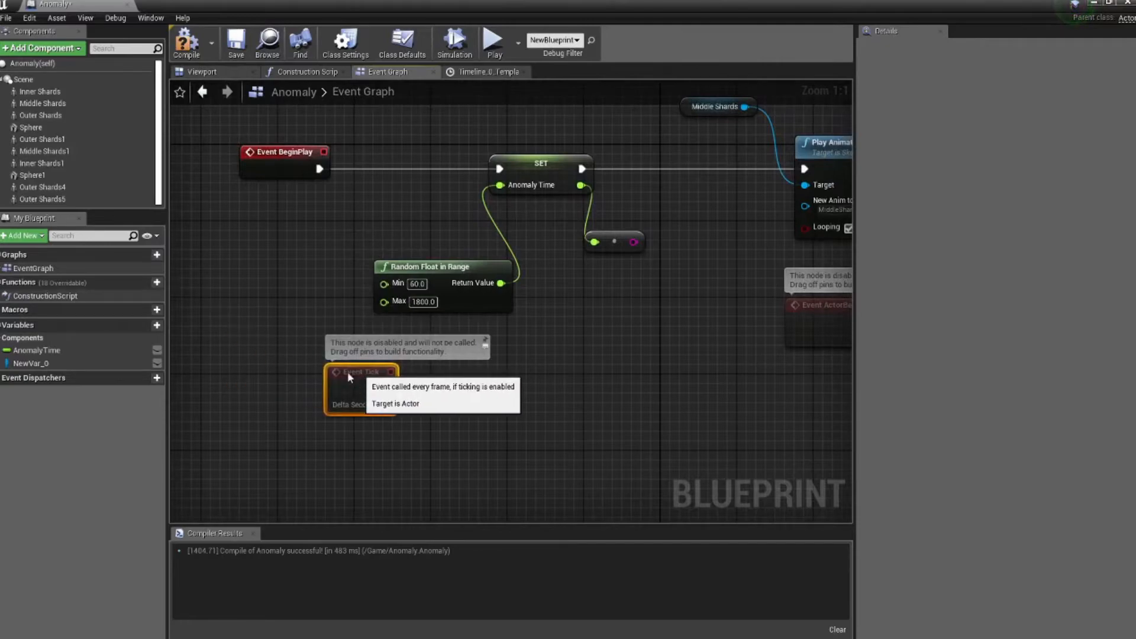
pyautogui.moveTo(349, 377); pyautogui.dragTo(302, 366)
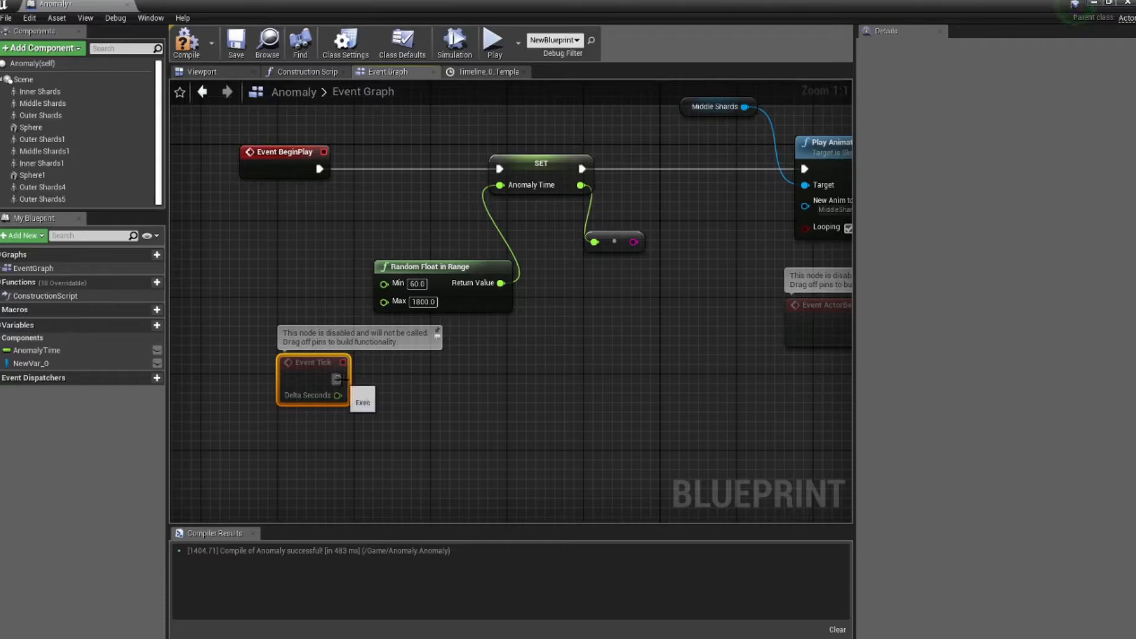
# Print the converted Anomaly Time through a Print String node executed by Event Tick, and compile the Anomaly blueprint.
pyautogui.moveTo(337, 378); pyautogui.dragTo(461, 375)
pyautogui.write('print')
pyautogui.press('Return')
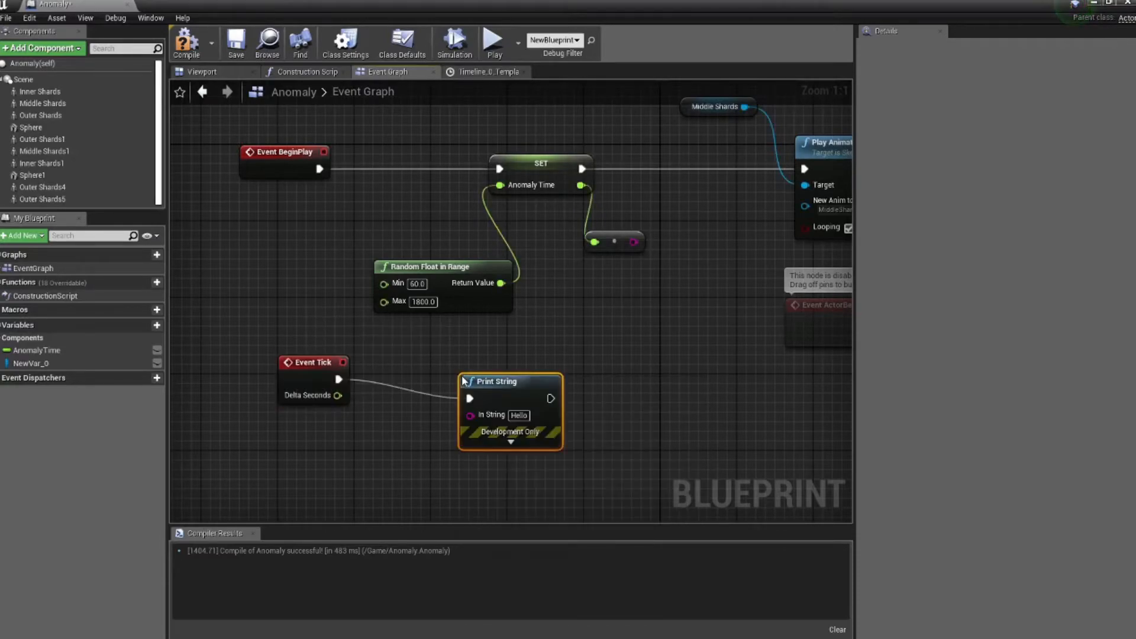
pyautogui.moveTo(633, 242); pyautogui.dragTo(470, 415)
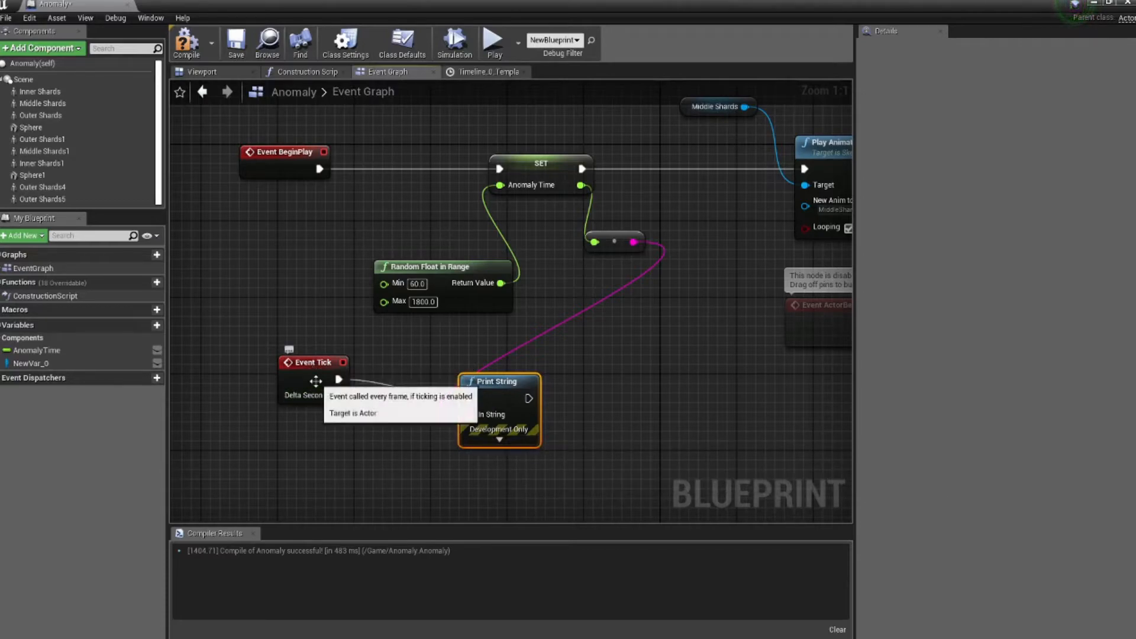
pyautogui.moveTo(338, 379); pyautogui.dragTo(469, 399)
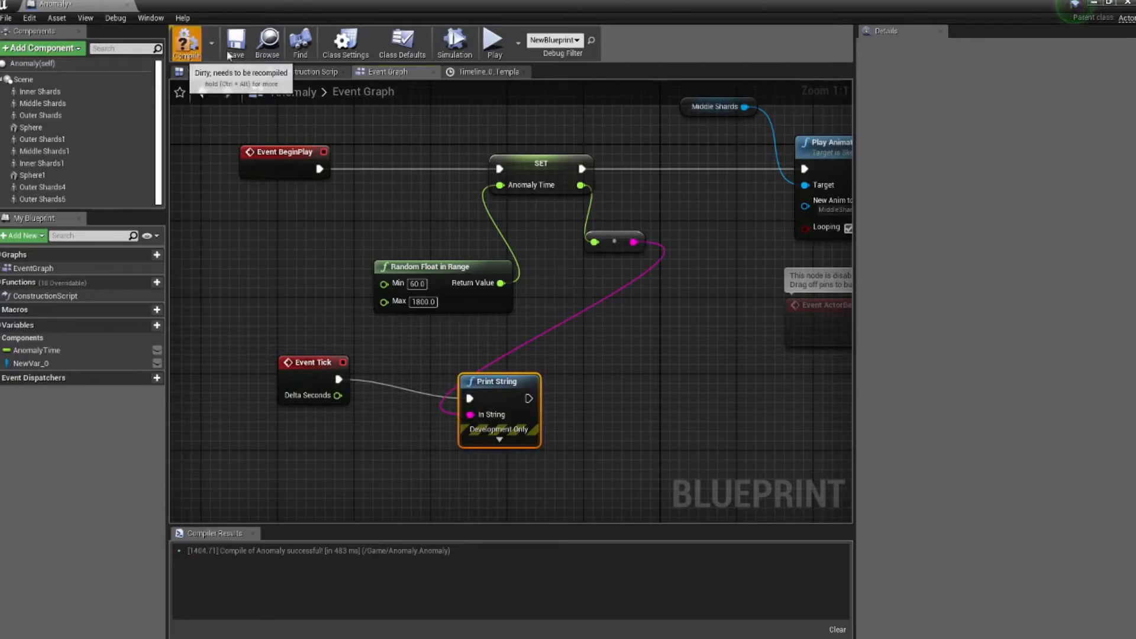
pyautogui.click(187, 41)
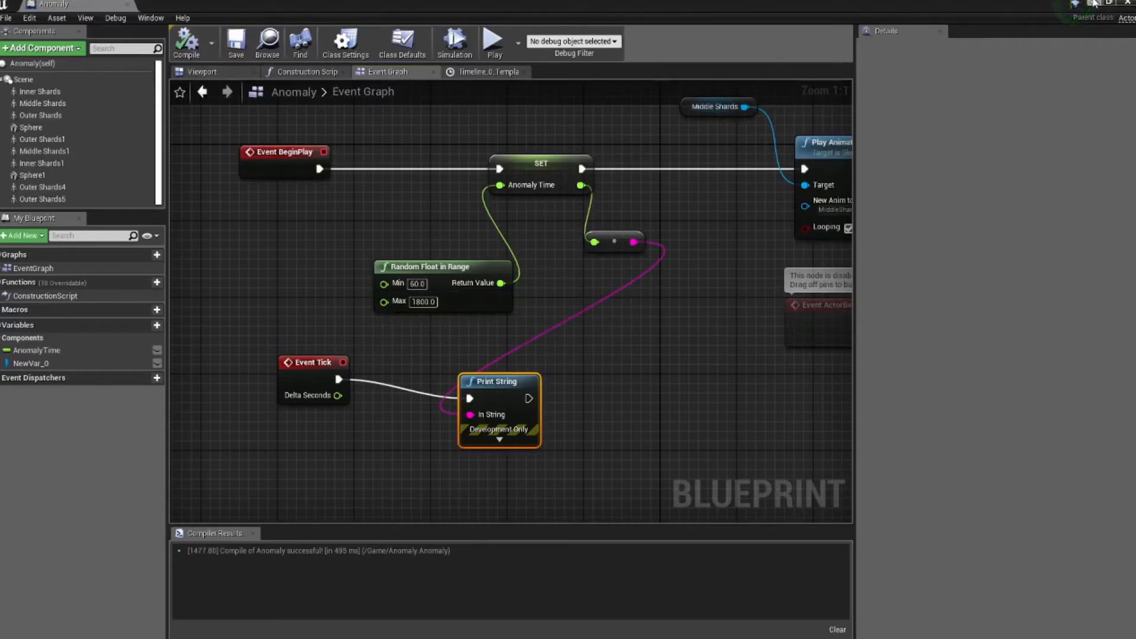
# Return to the level and play it, checking the continuously printed Anomaly Time while moving toward the anomaly, and stop the session.
pyautogui.click(1091, 3)
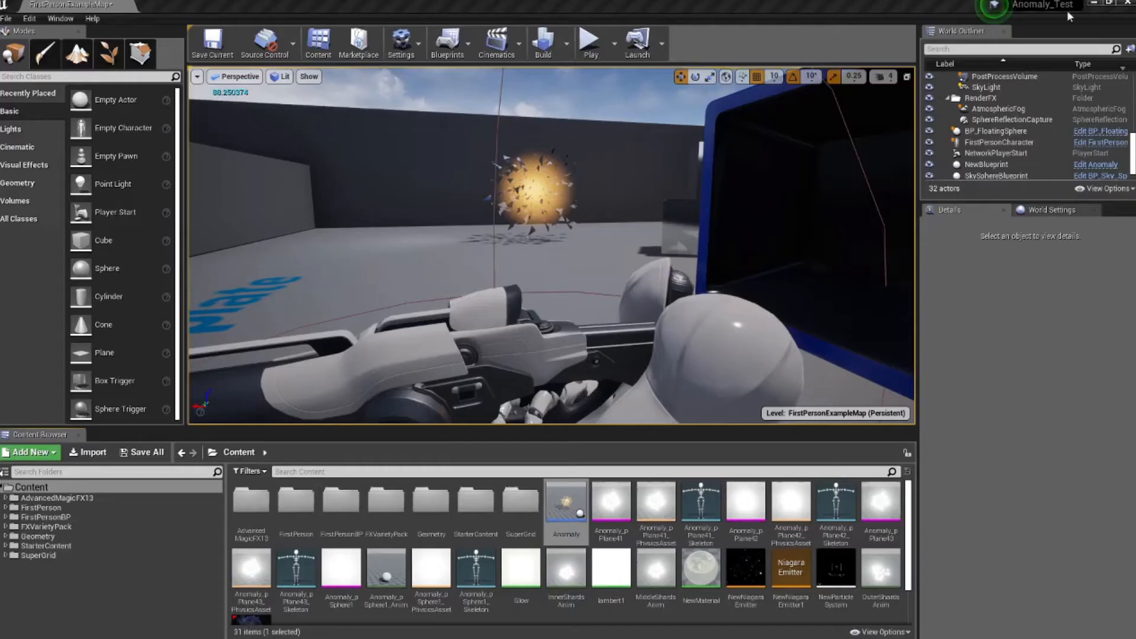
pyautogui.click(586, 42)
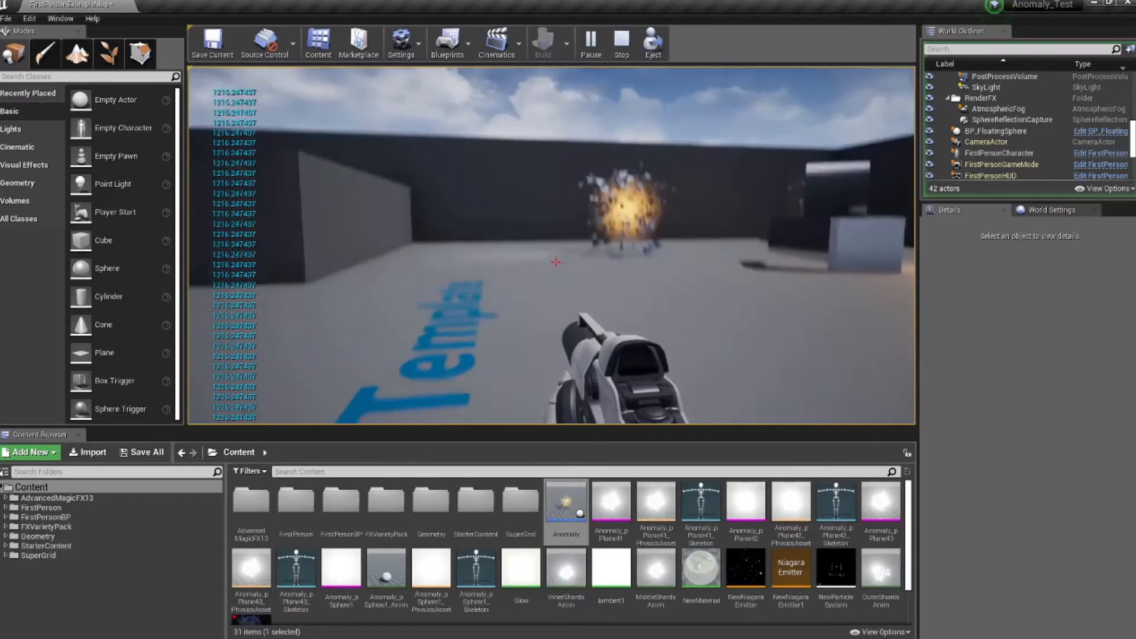
pyautogui.press('w')
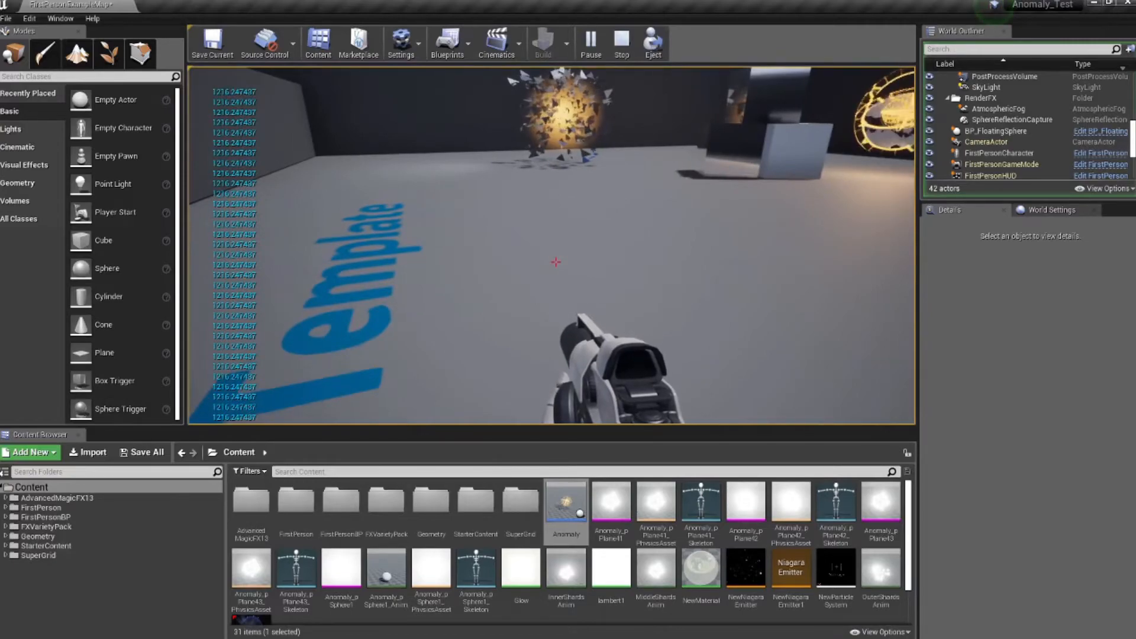
pyautogui.press('Escape')
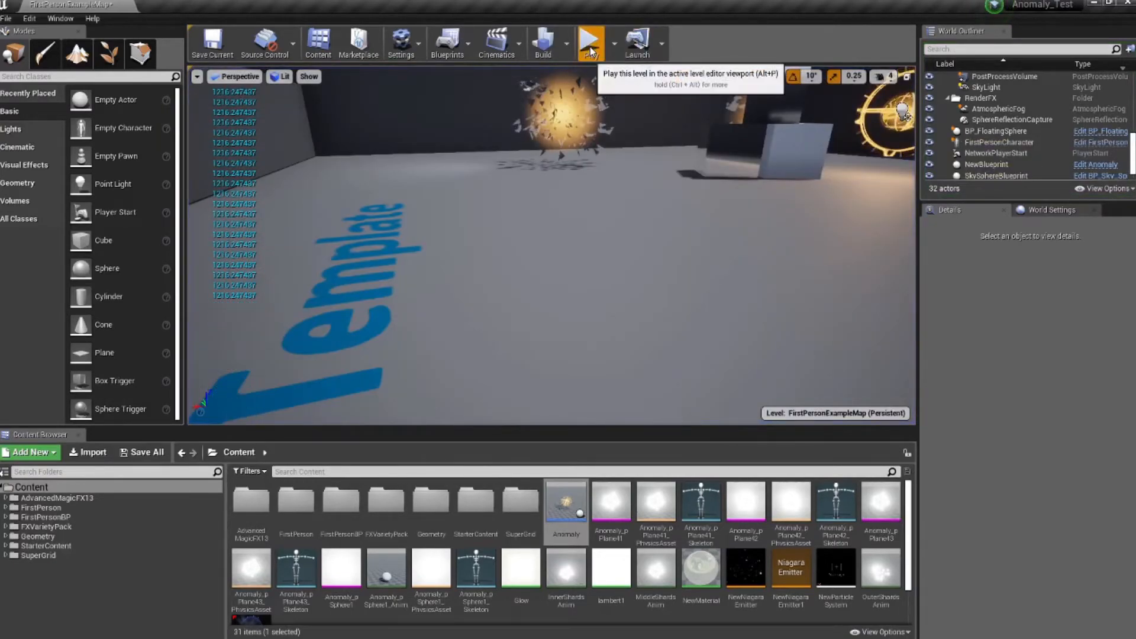
# Repeatedly start and stop the level to compare the random Anomaly Time printed in each play session.
pyautogui.click(591, 44)
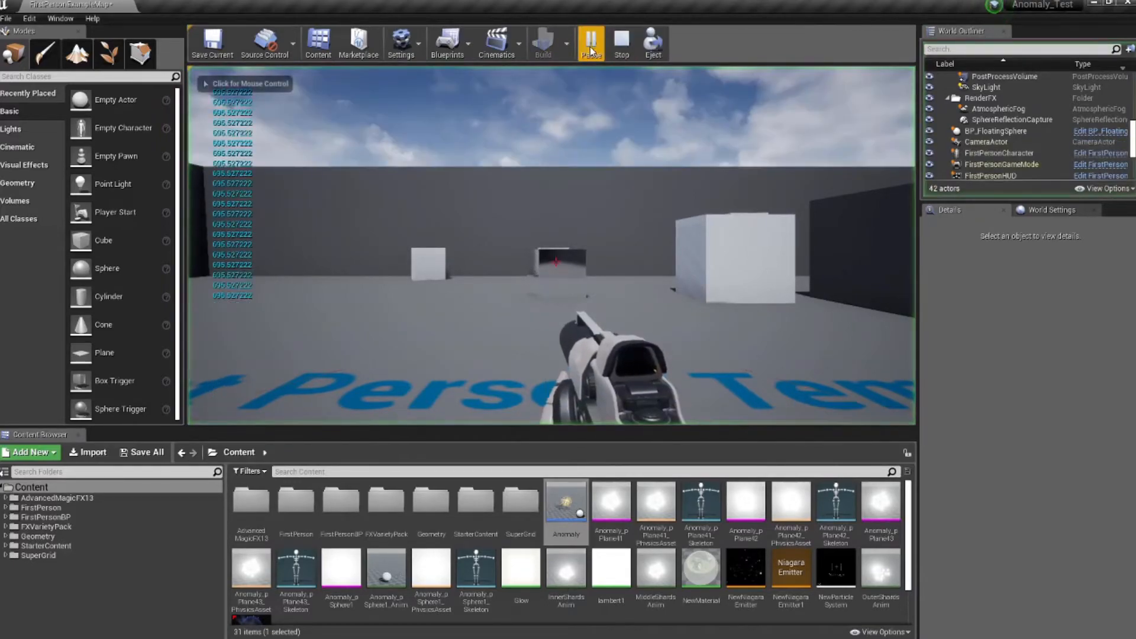
pyautogui.click(590, 47)
pyautogui.press('Escape')
pyautogui.click(590, 47)
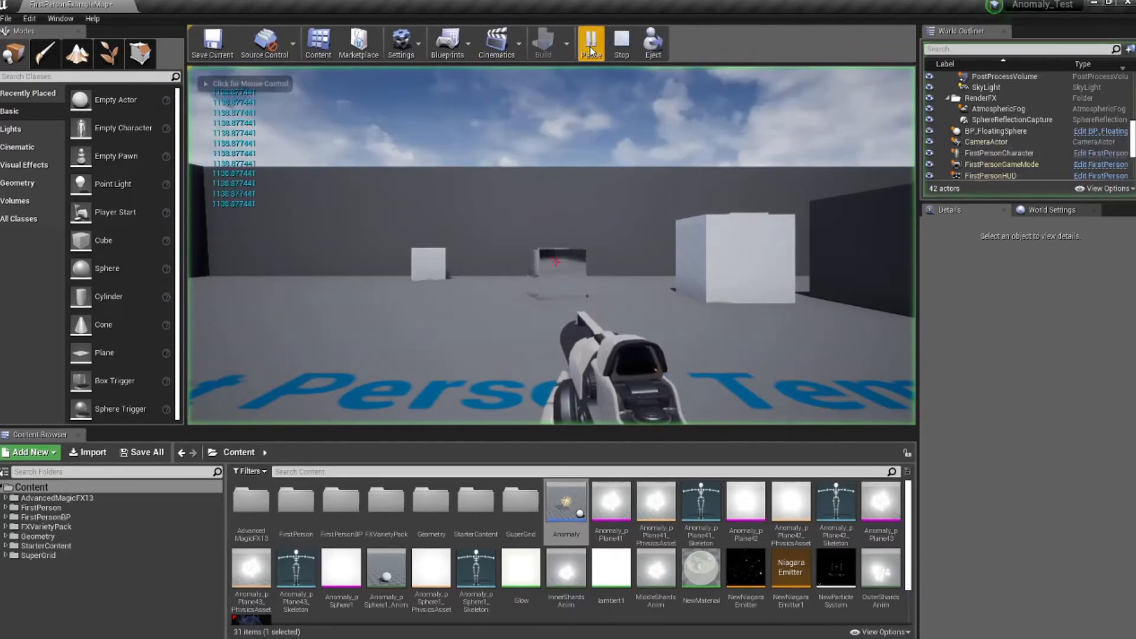
pyautogui.click(591, 52)
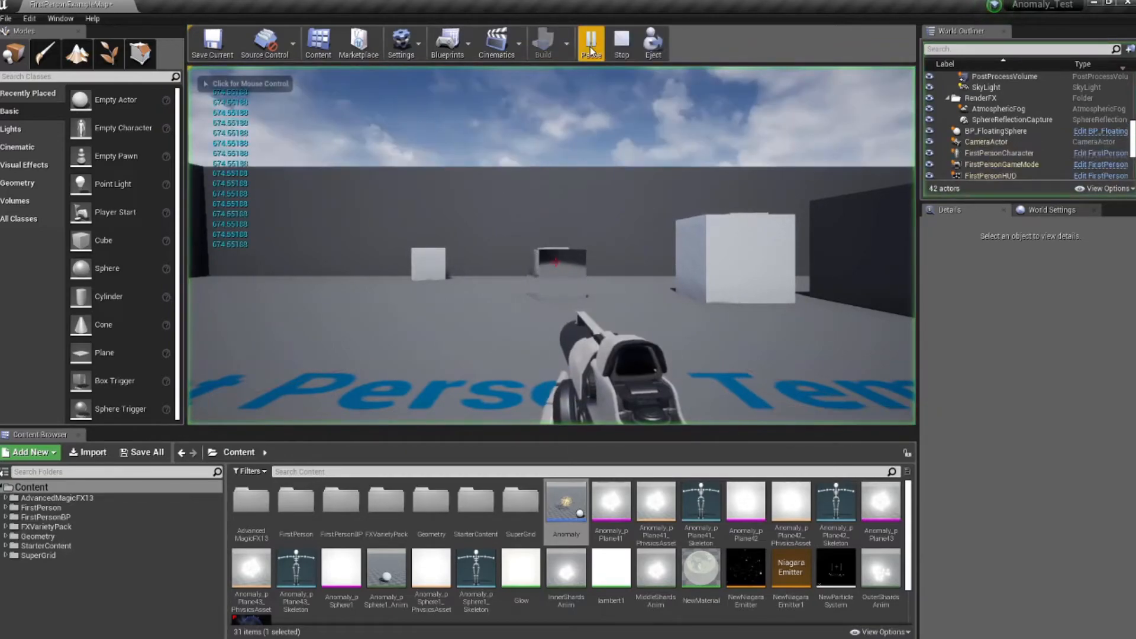
pyautogui.click(505, 196)
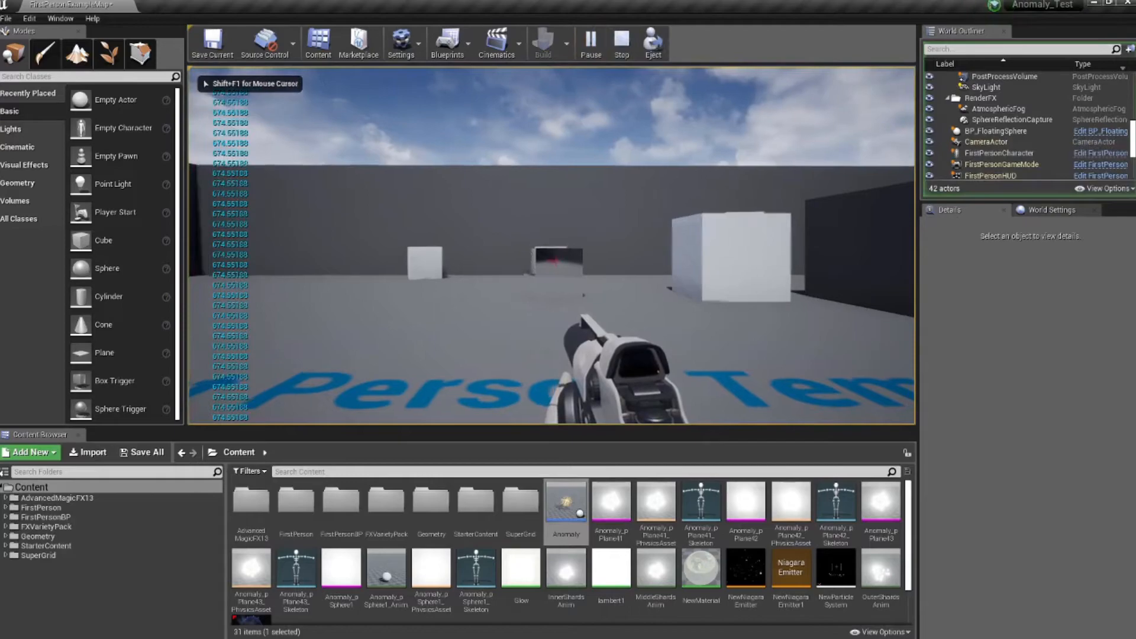
pyautogui.press('Escape')
pyautogui.click(590, 41)
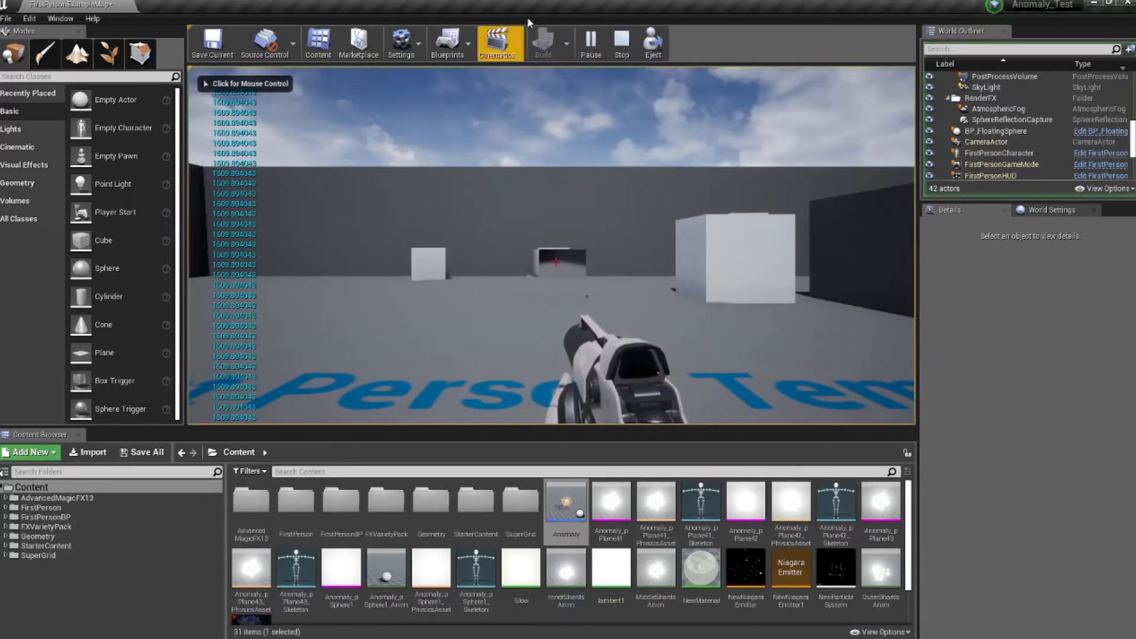
pyautogui.click(621, 41)
pyautogui.click(590, 42)
pyautogui.click(621, 42)
pyautogui.click(590, 44)
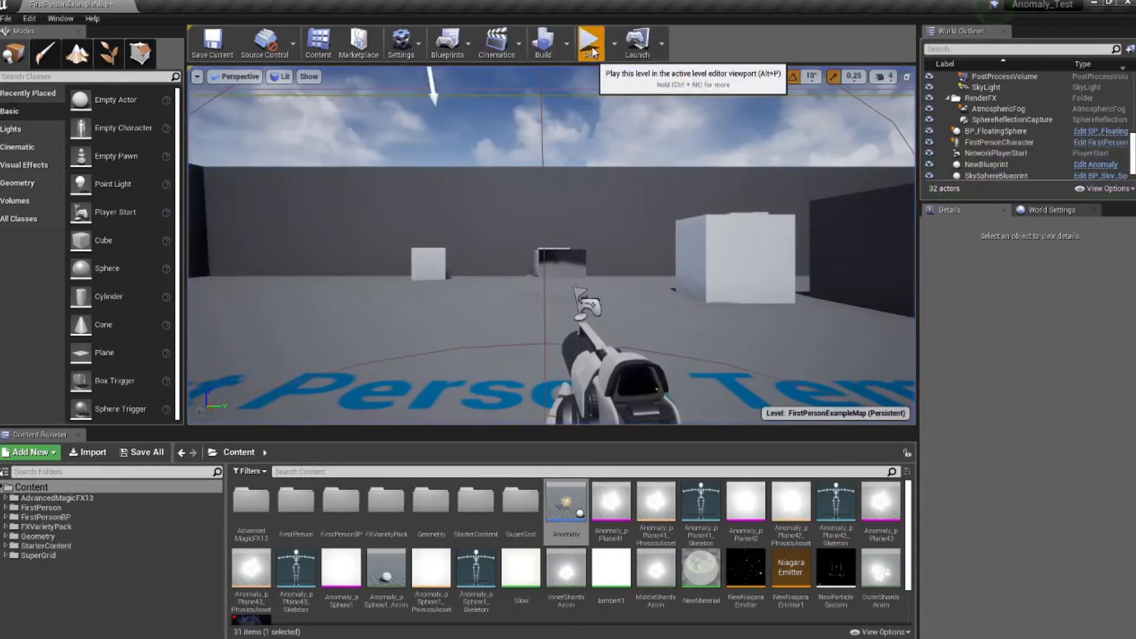
pyautogui.click(621, 42)
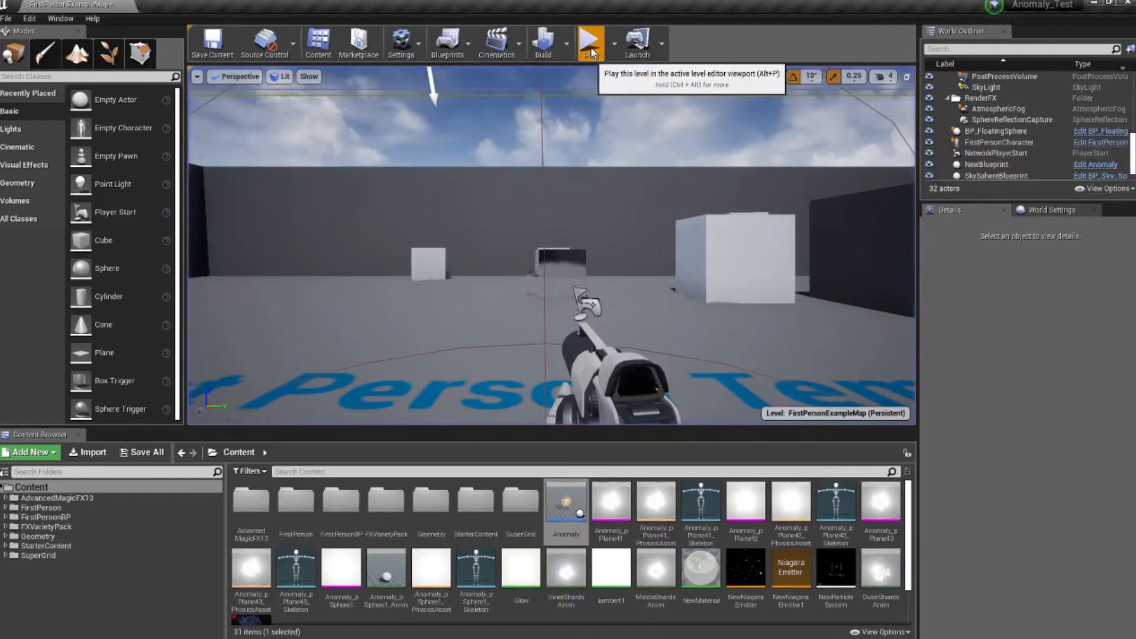
pyautogui.click(591, 44)
pyautogui.click(621, 43)
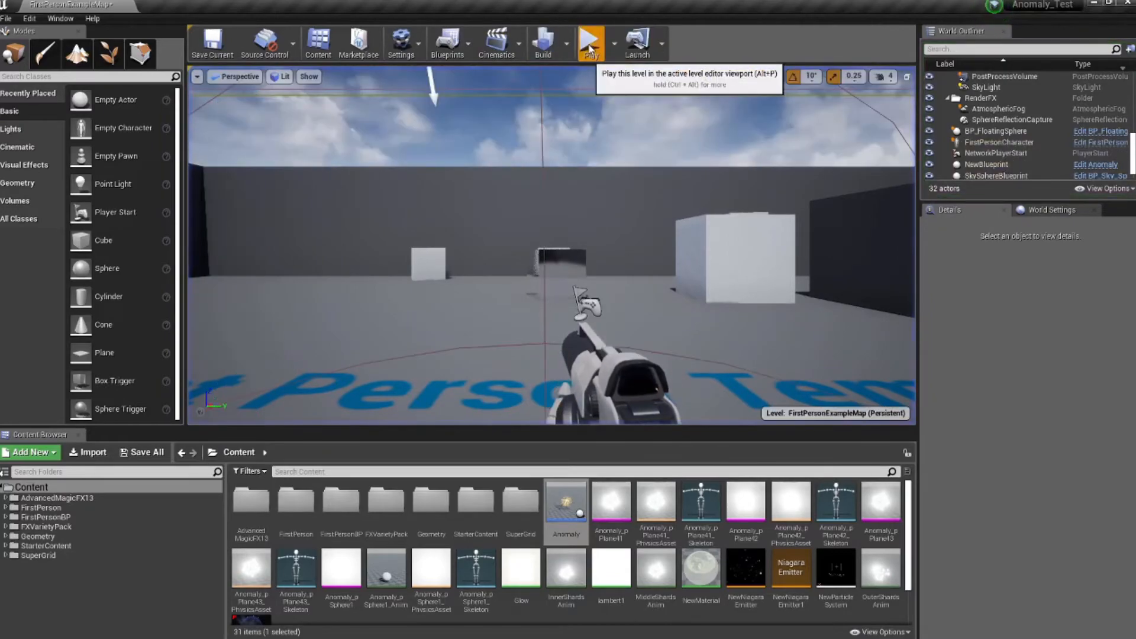
pyautogui.click(589, 43)
pyautogui.click(622, 42)
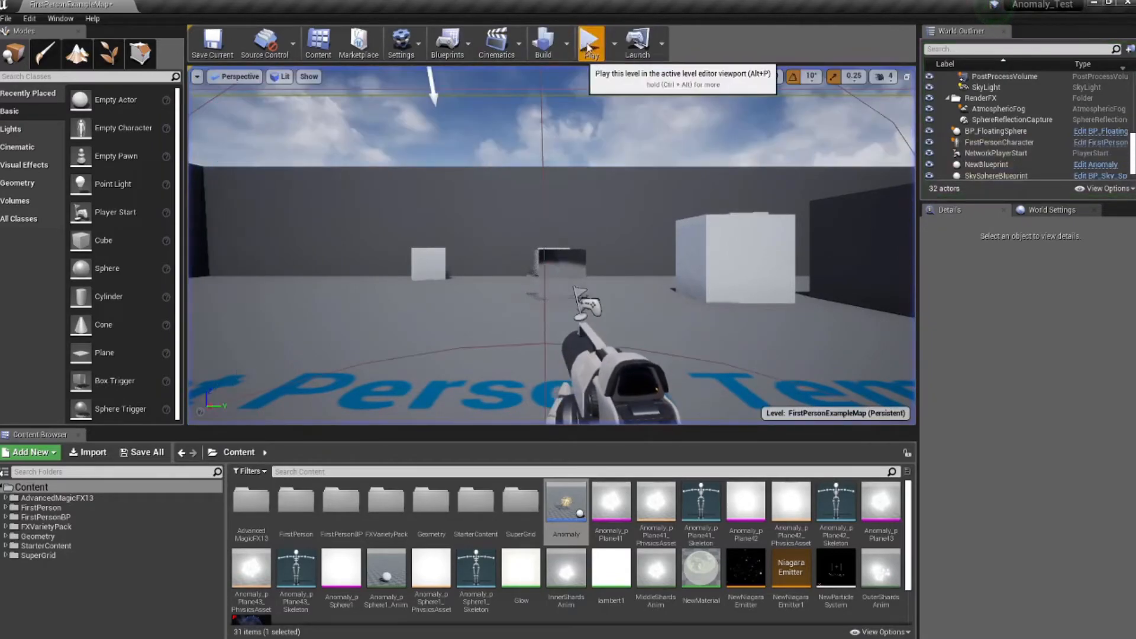
pyautogui.click(589, 44)
pyautogui.click(621, 43)
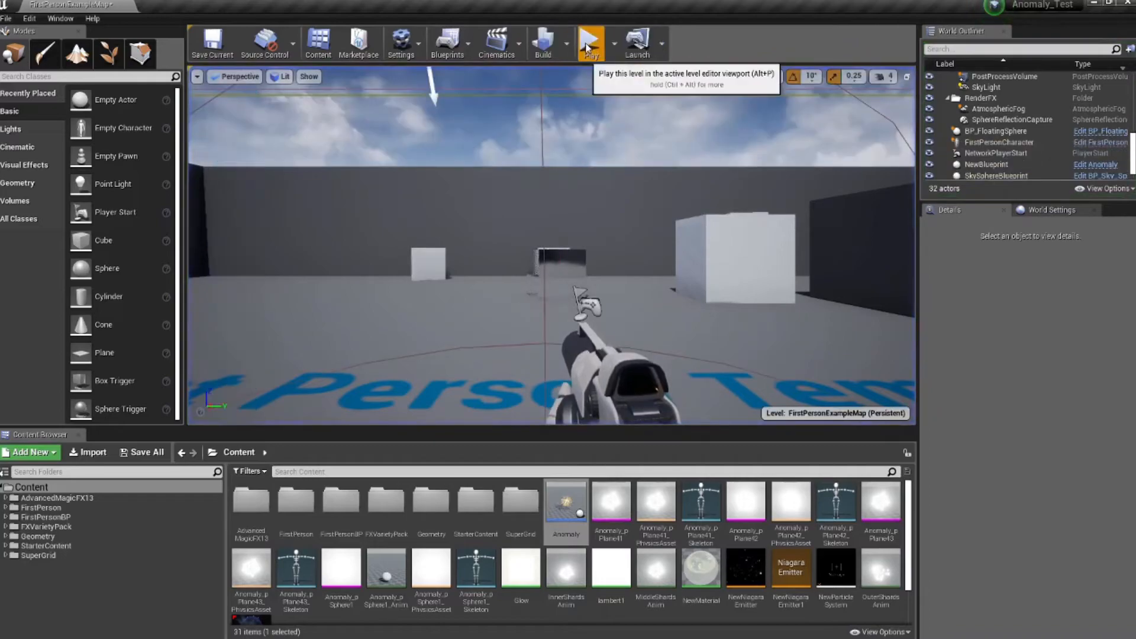
pyautogui.click(591, 45)
pyautogui.click(624, 43)
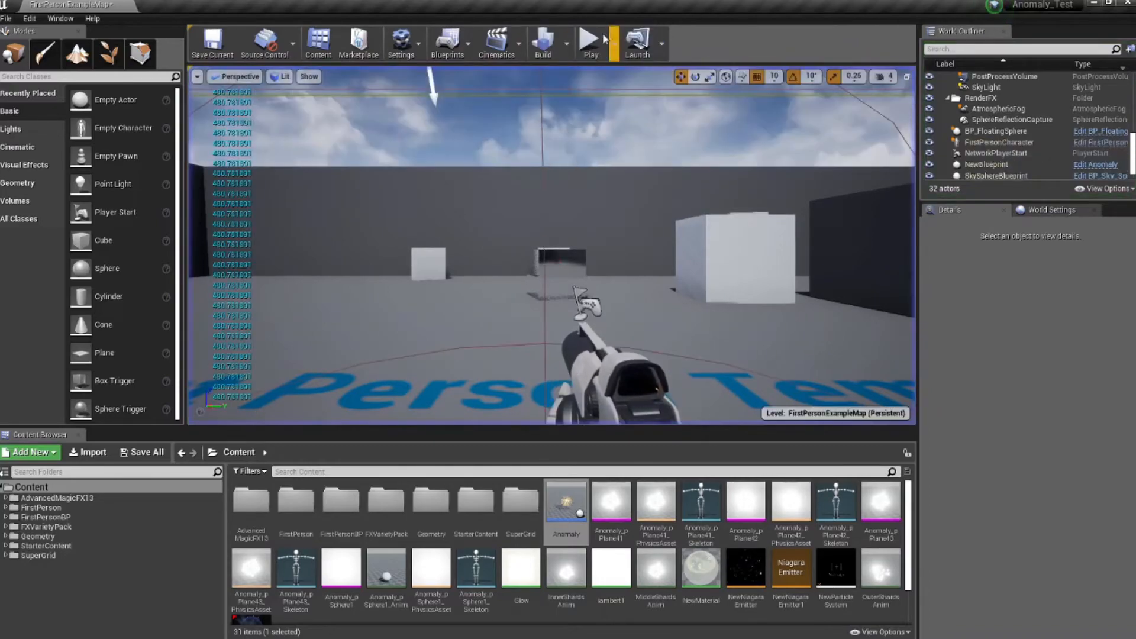
pyautogui.click(590, 43)
pyautogui.click(622, 41)
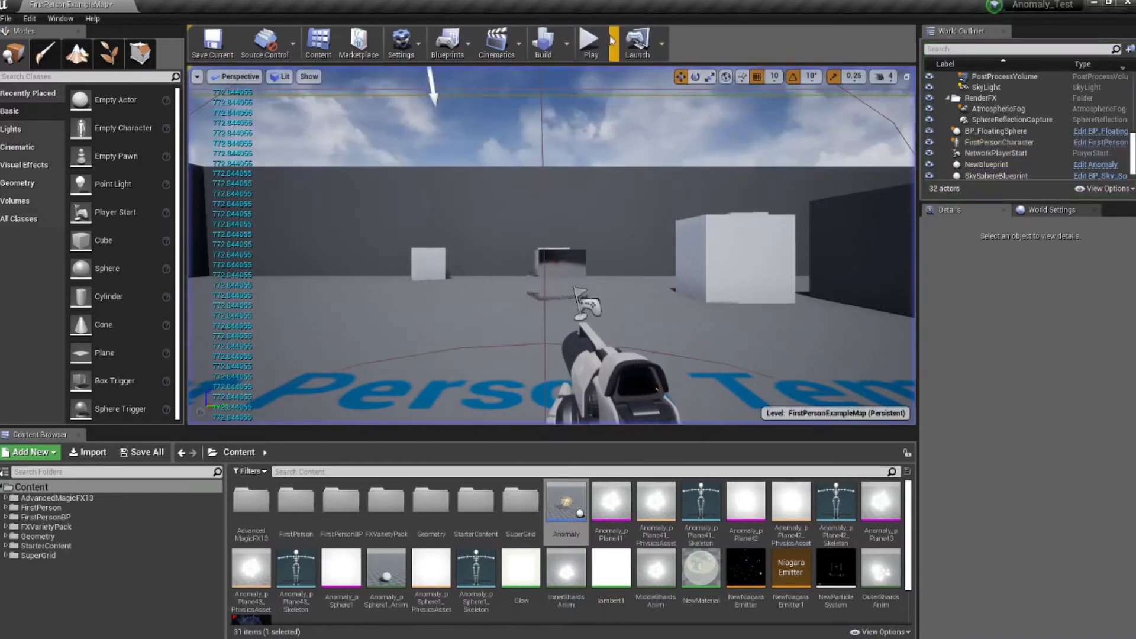
# Play the level again and walk around to inspect the shard anomaly and the golden ringed sphere up close.
pyautogui.click(592, 43)
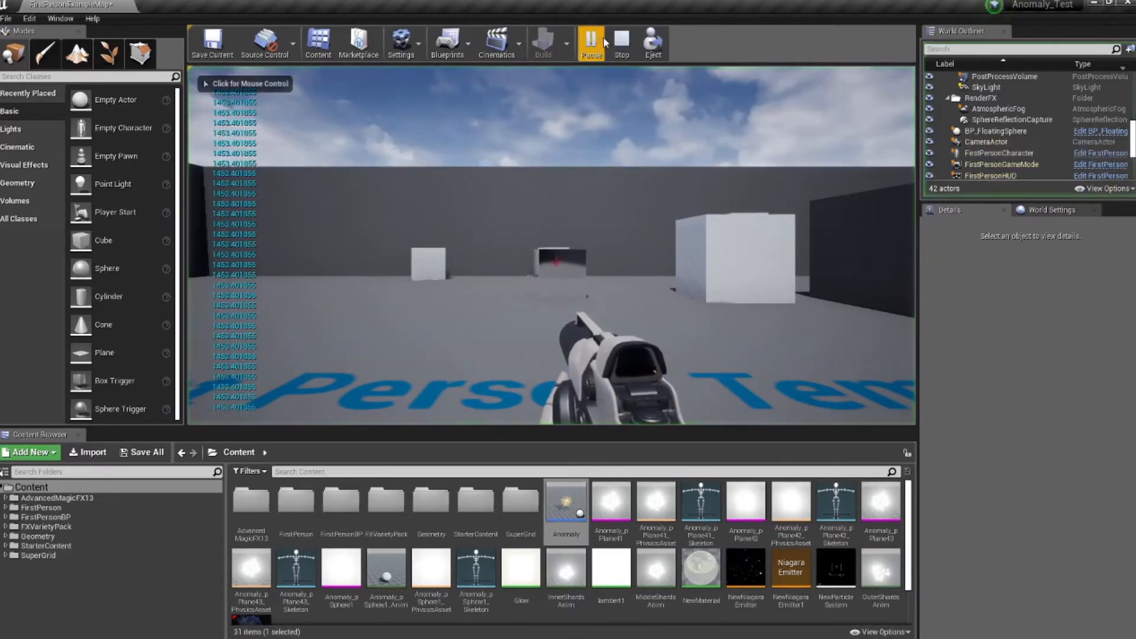
pyautogui.click(594, 249)
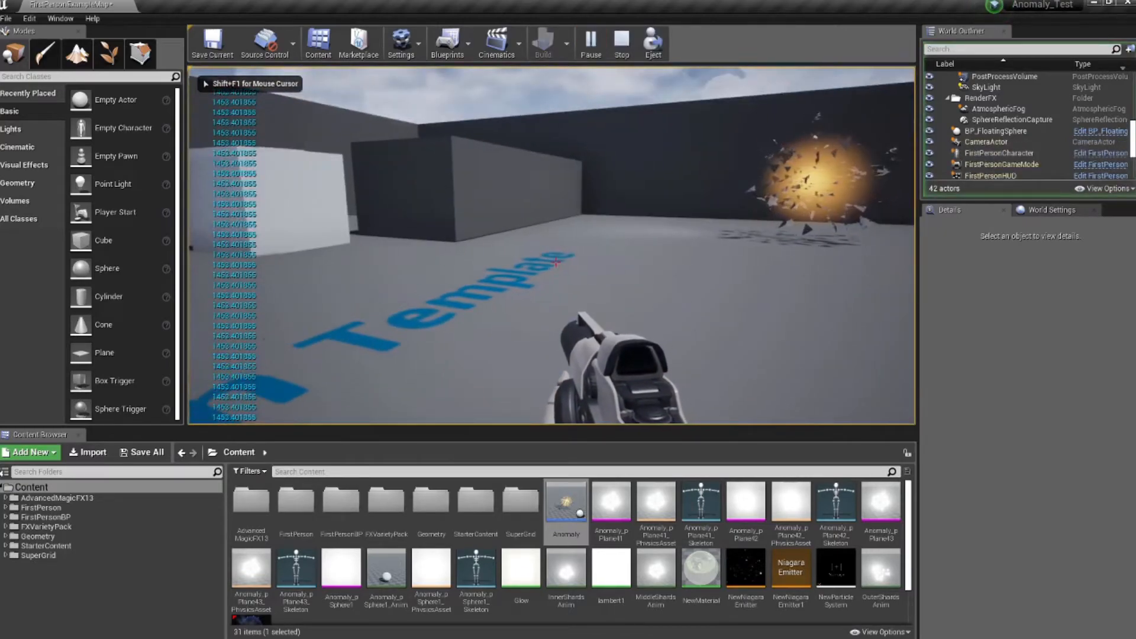
pyautogui.press('w')
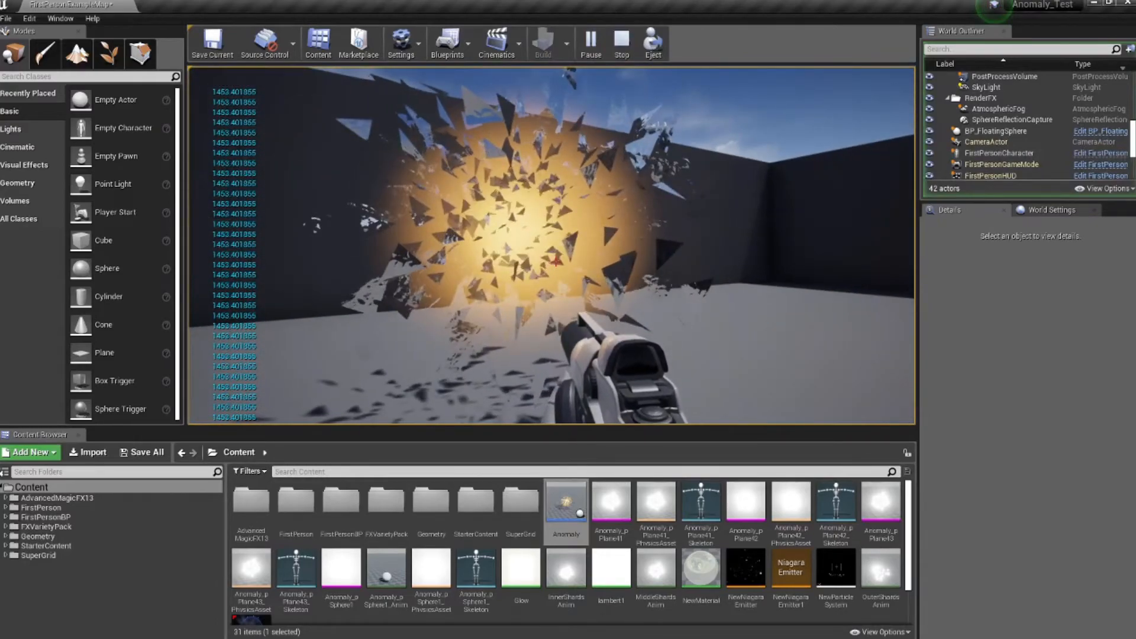
pyautogui.press('s')
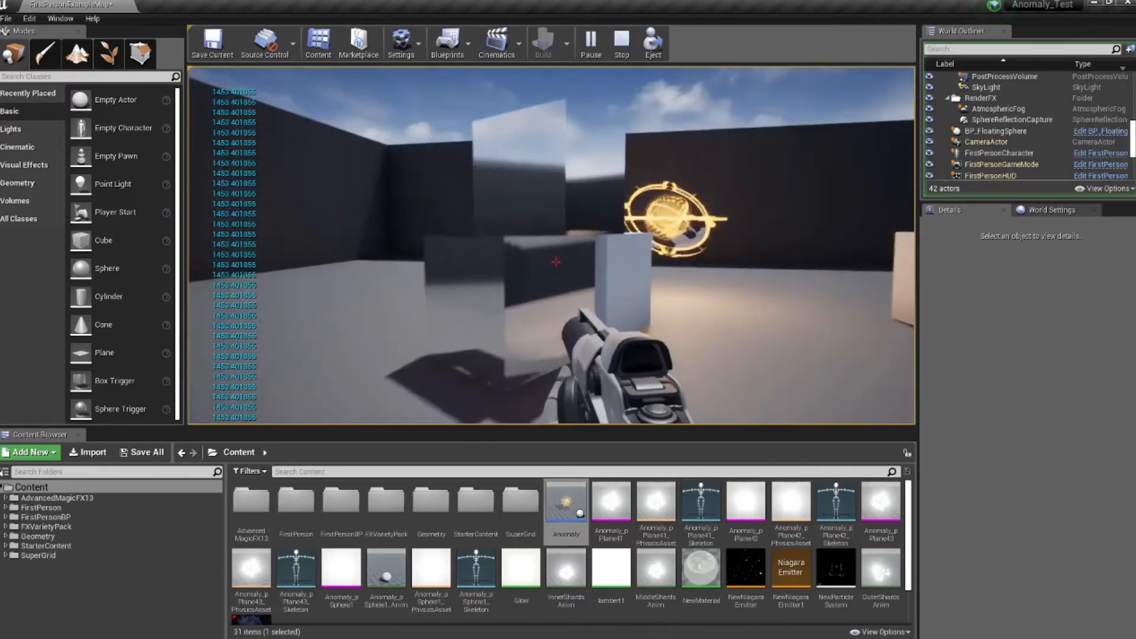
pyautogui.press('w')
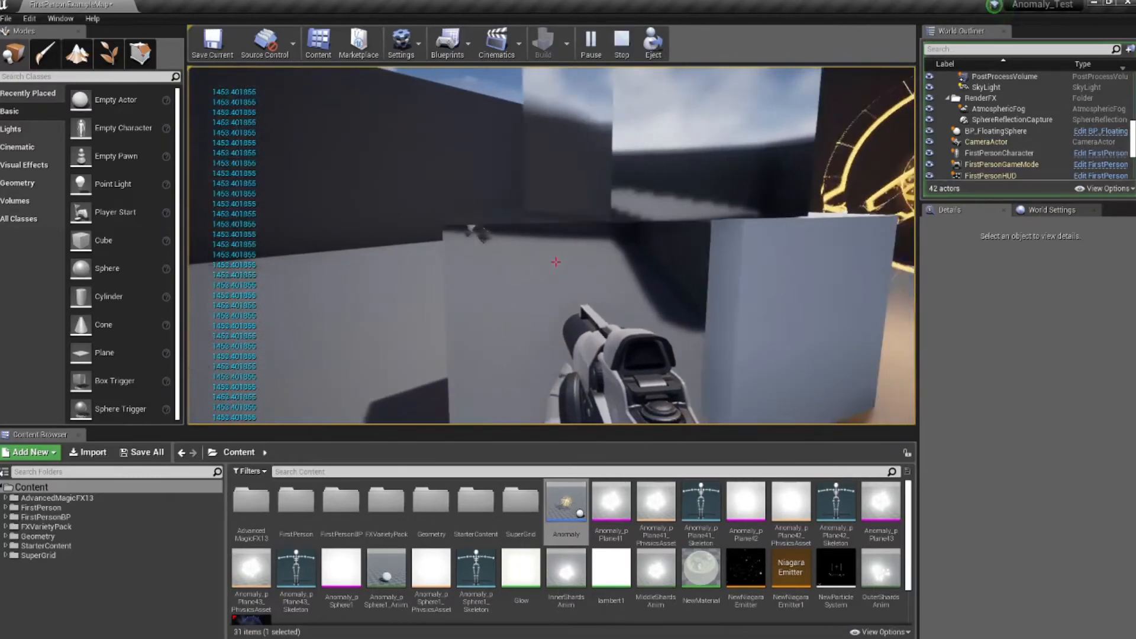
pyautogui.press('s')
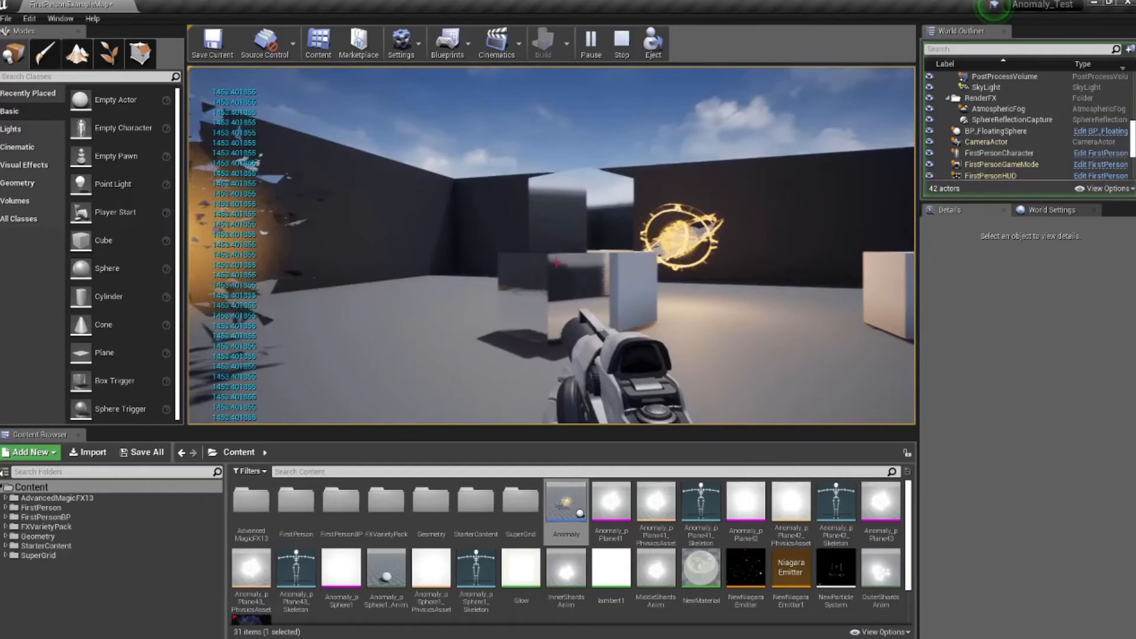
pyautogui.press('w')
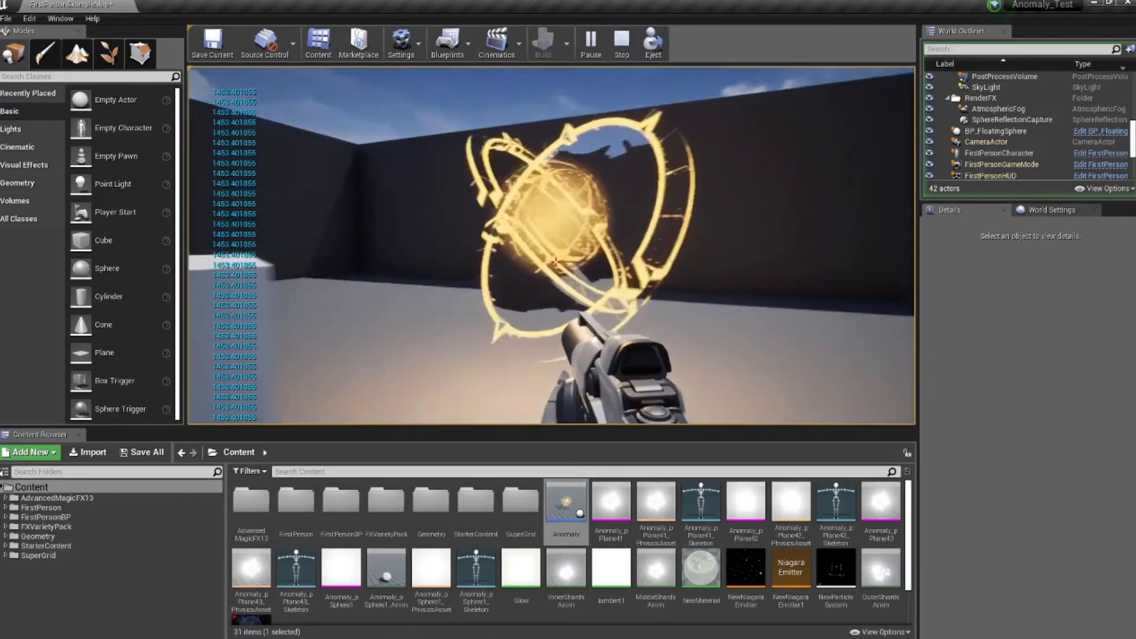
pyautogui.press('w')
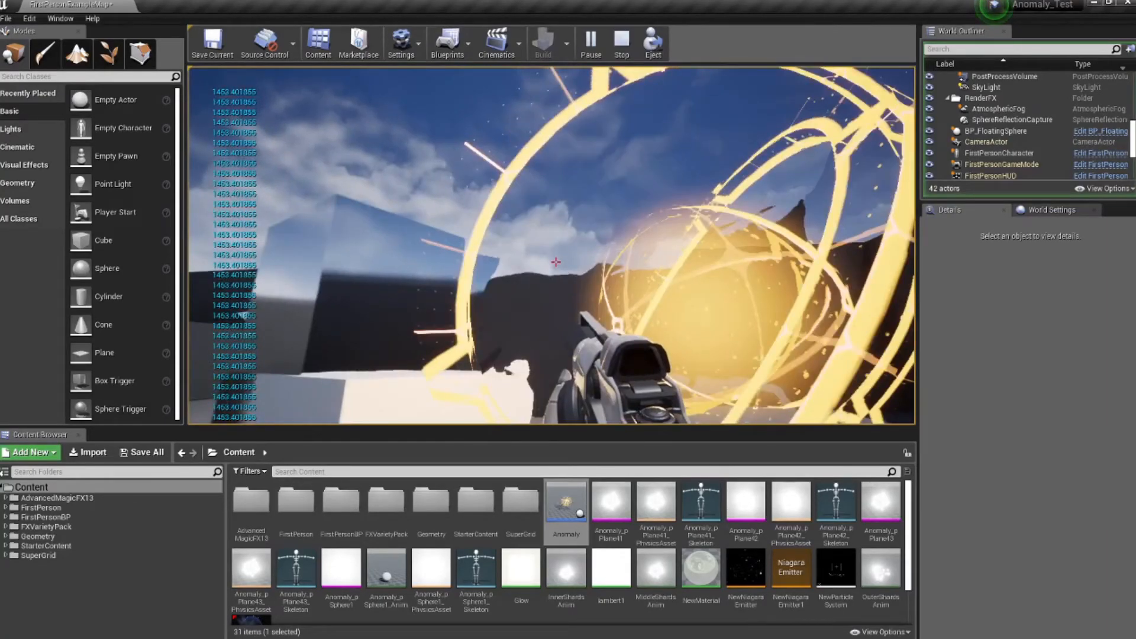
pyautogui.press('s')
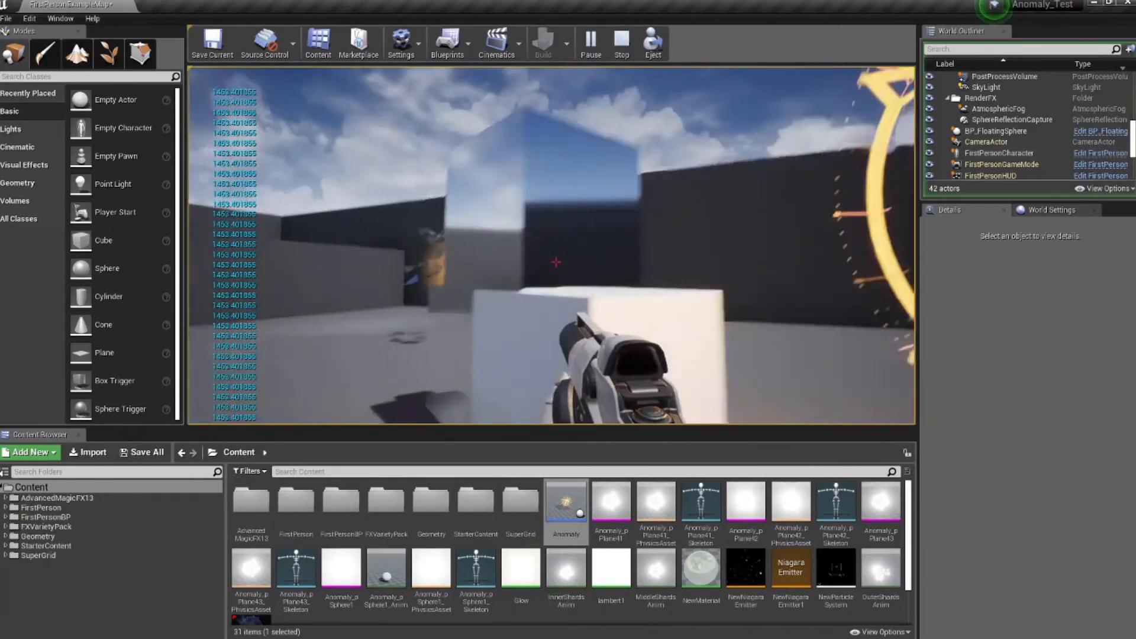
pyautogui.click(557, 262)
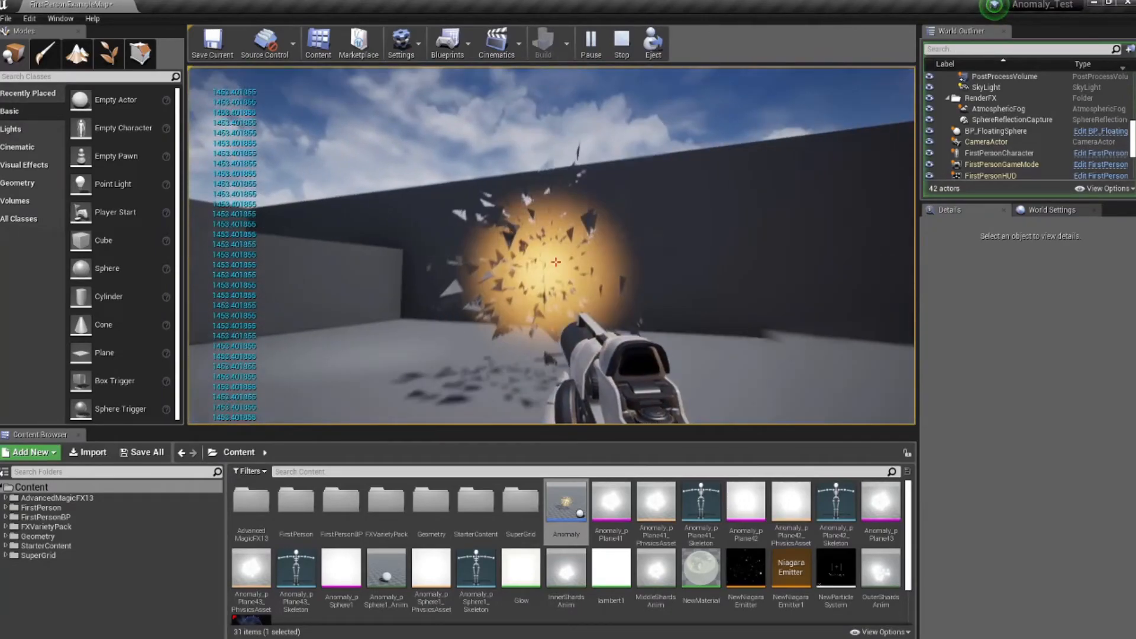